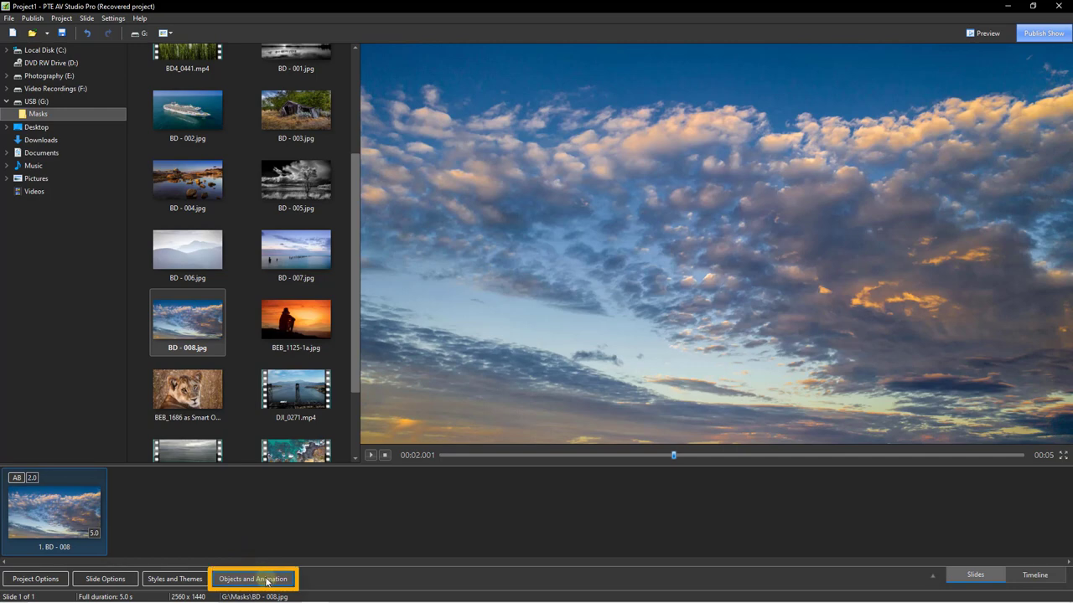
- Open the slide's Objects and Animation editor and add a Circle mask template of 1024 x 1024 pixels with 50% blur
left_click(266, 580)
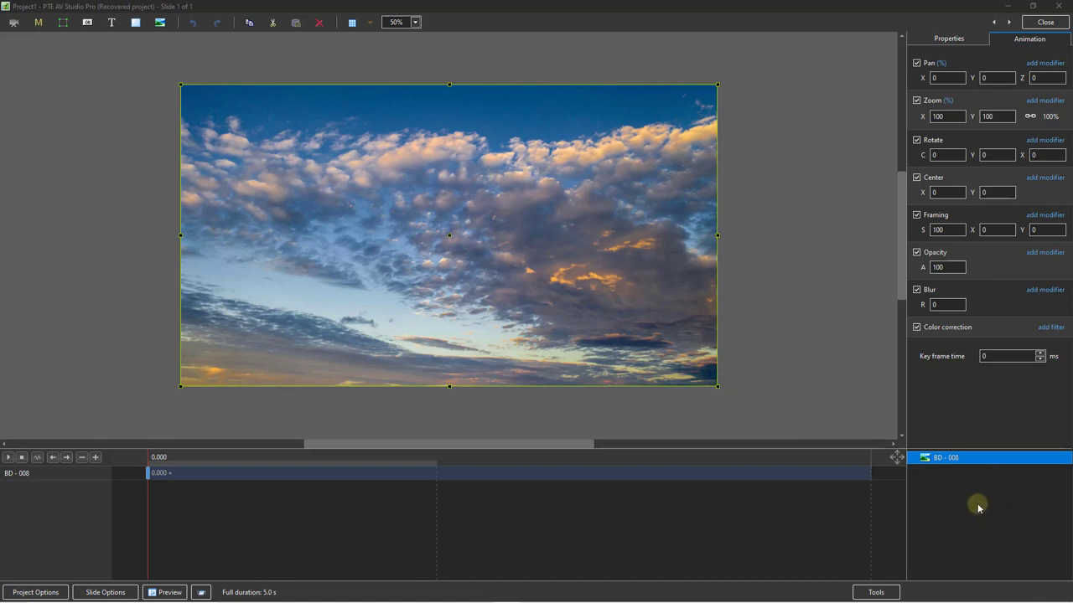
right_click(977, 504)
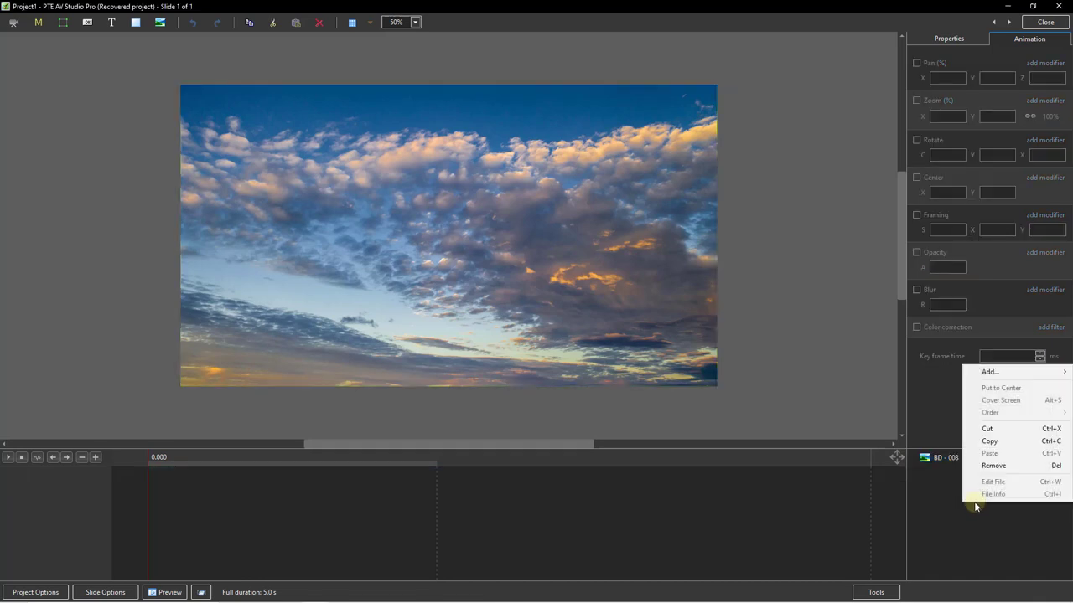
mouse_move(987, 374)
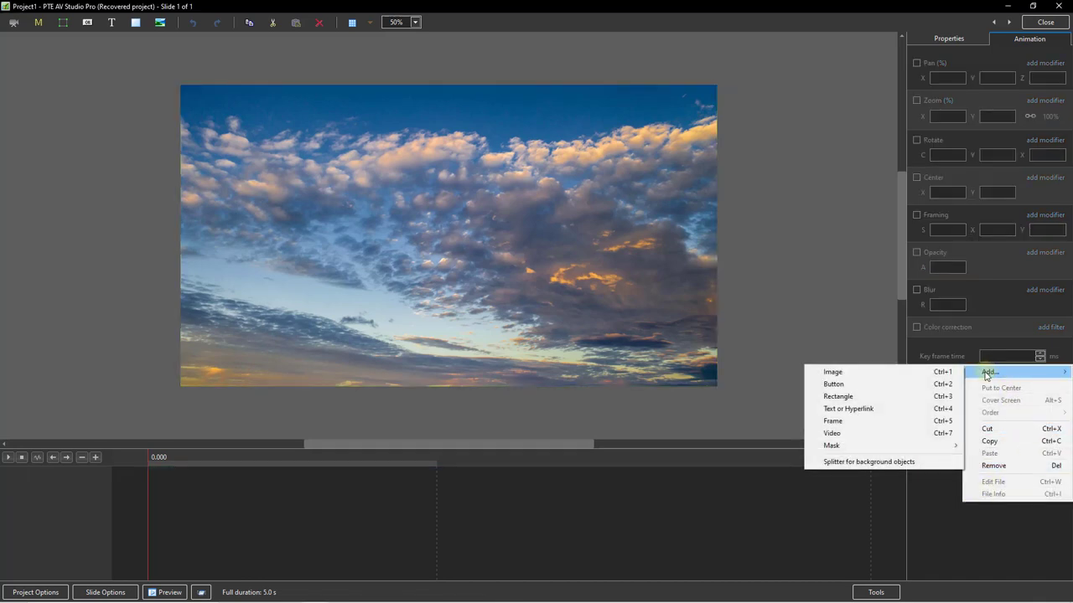
mouse_move(826, 449)
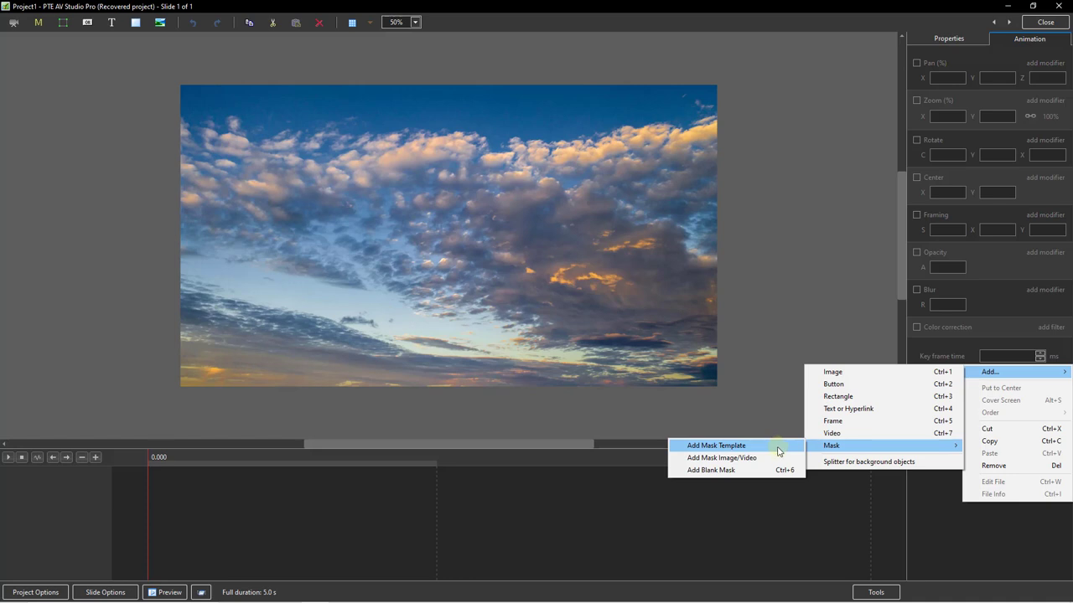
left_click(719, 449)
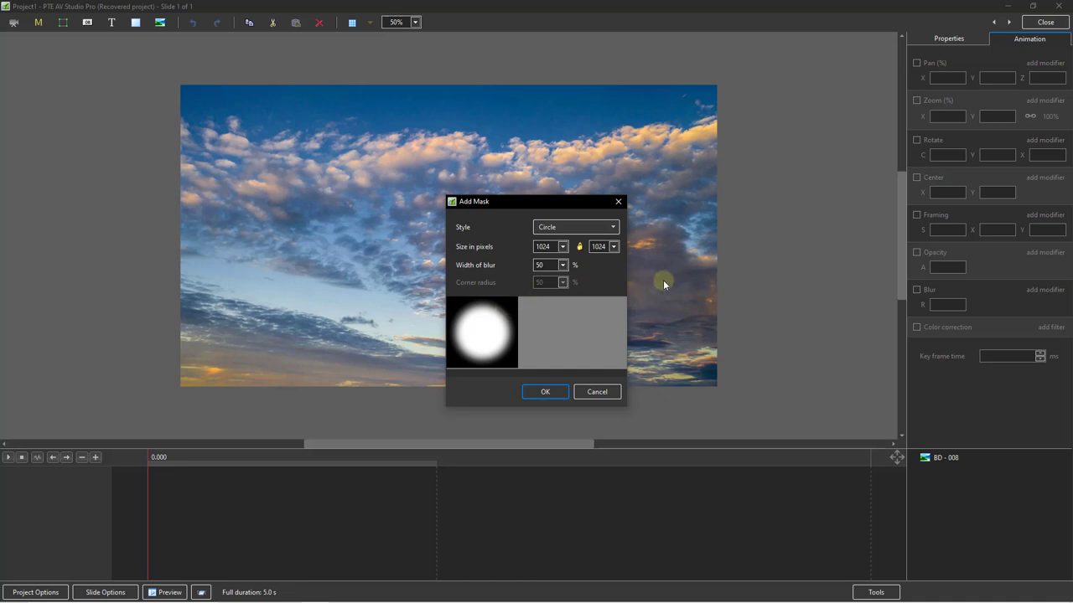
left_click(544, 392)
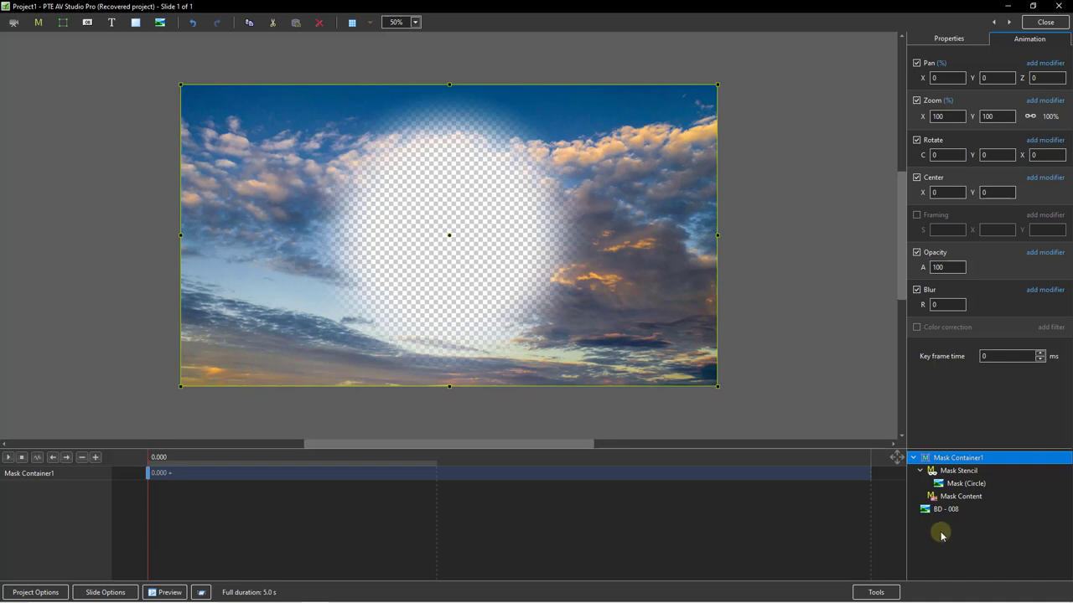
- Move the BD - 008 image above Mask Container1 in the object order and back below it
left_click(943, 510)
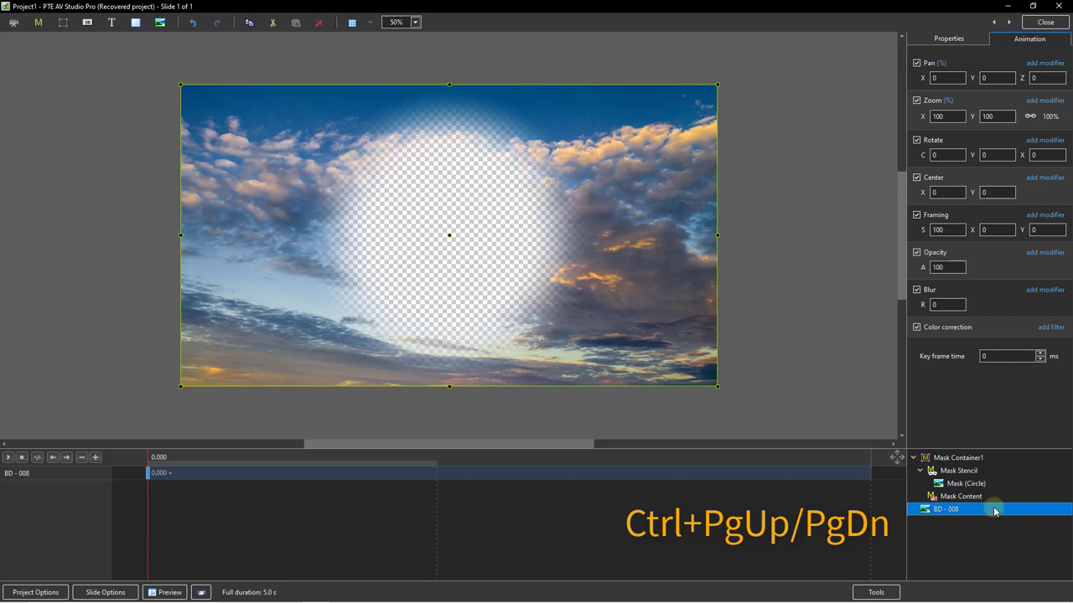
key("ctrl+Page_Up")
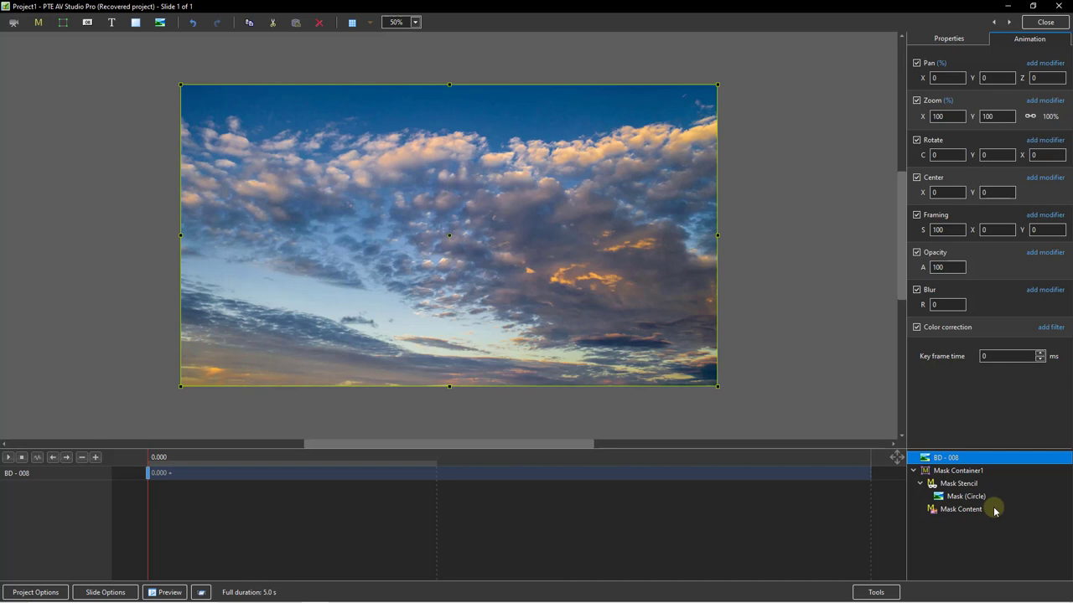
left_click_drag(994, 511, 995, 511)
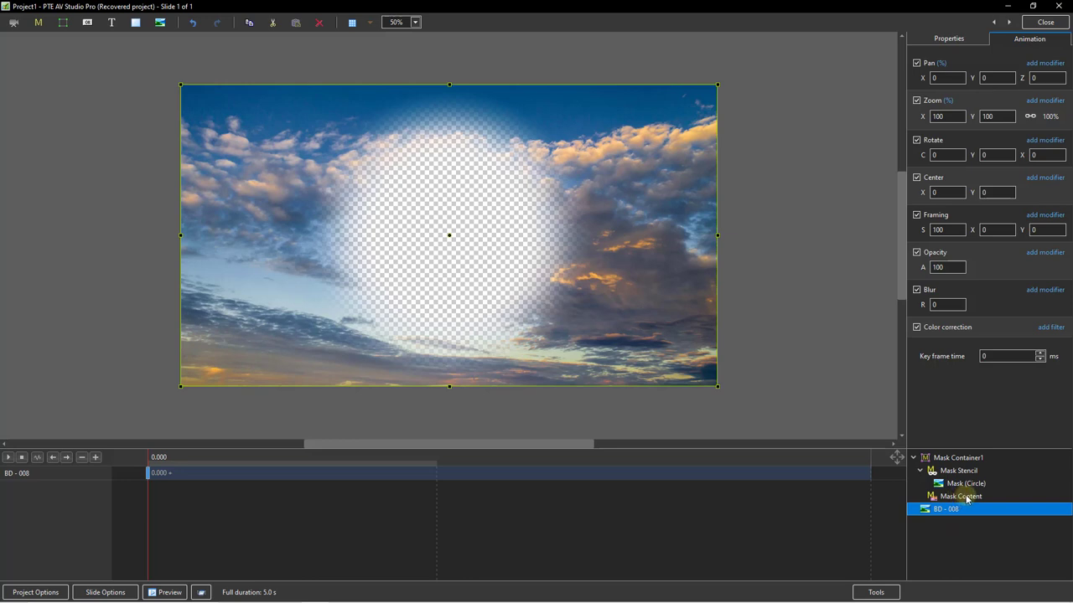
- Add the cruise ship image BD - 002 inside the Mask Content of the mask container
left_click(961, 498)
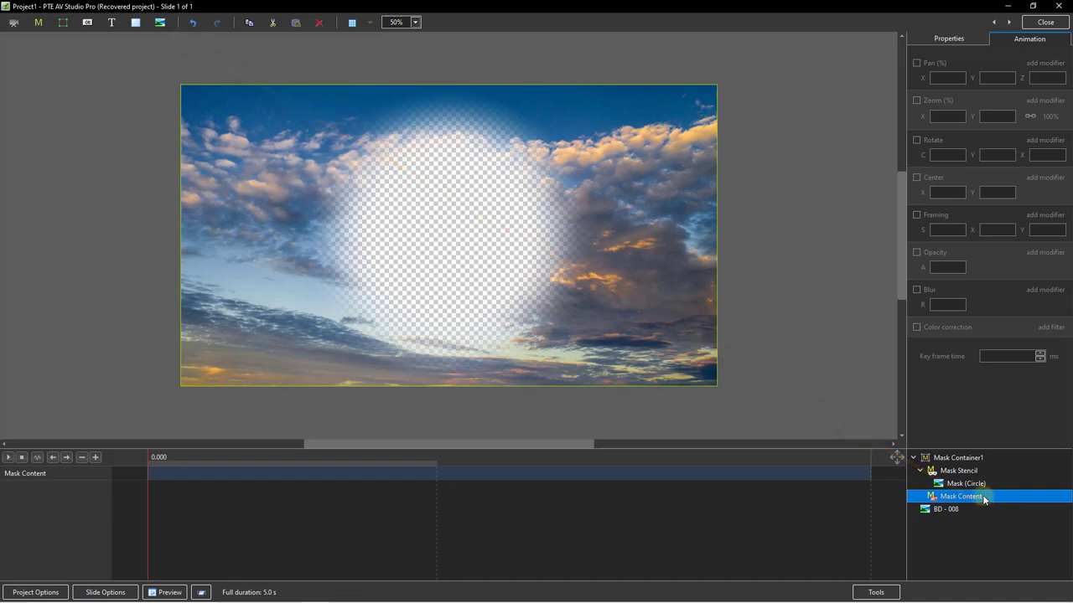
right_click(961, 496)
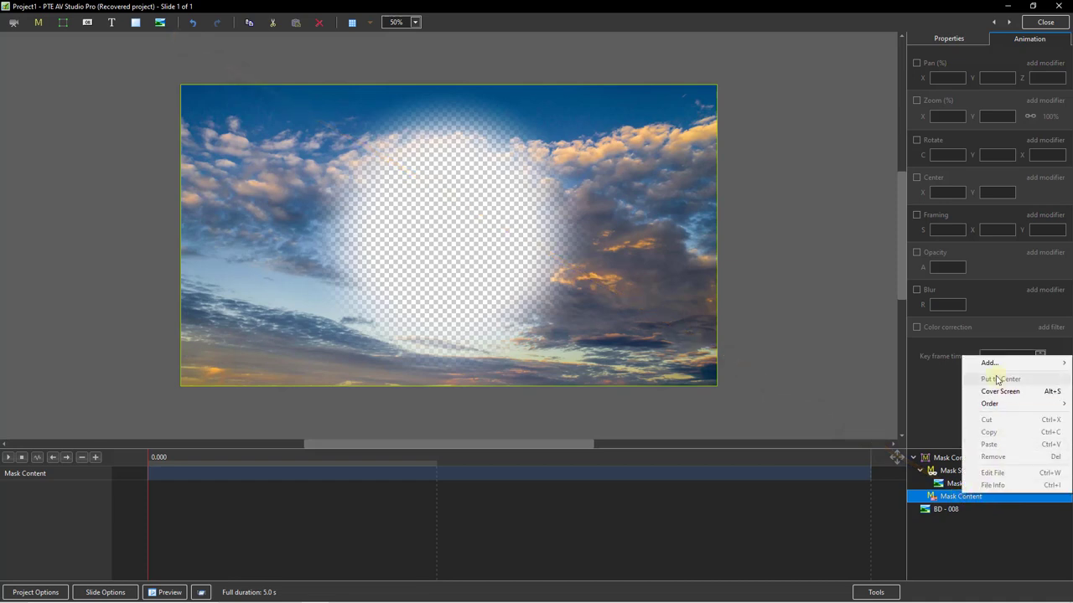
mouse_move(990, 363)
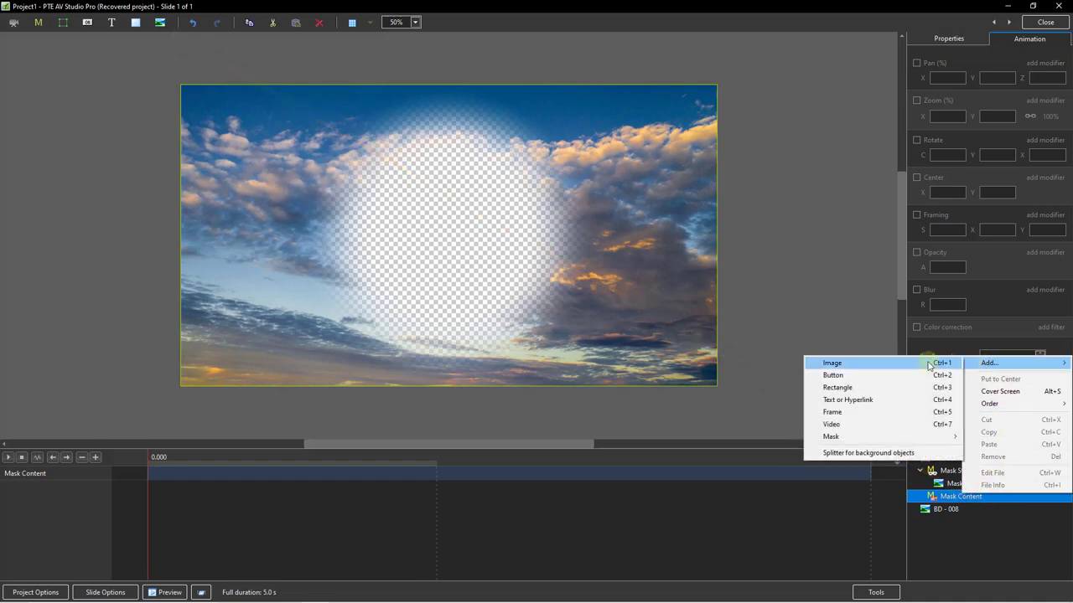
left_click(863, 366)
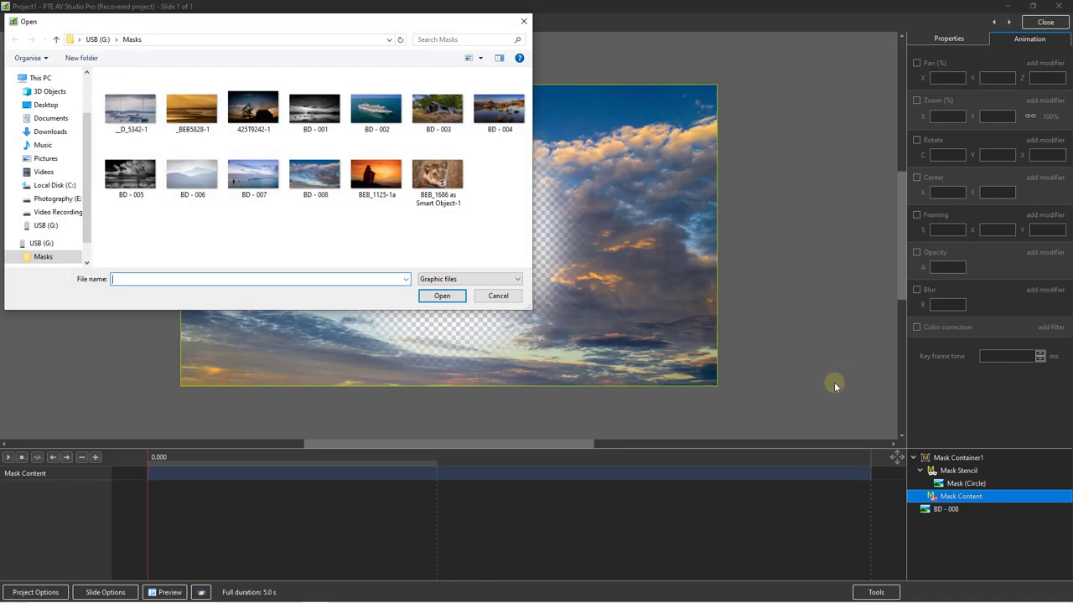
left_click(374, 109)
left_click(441, 296)
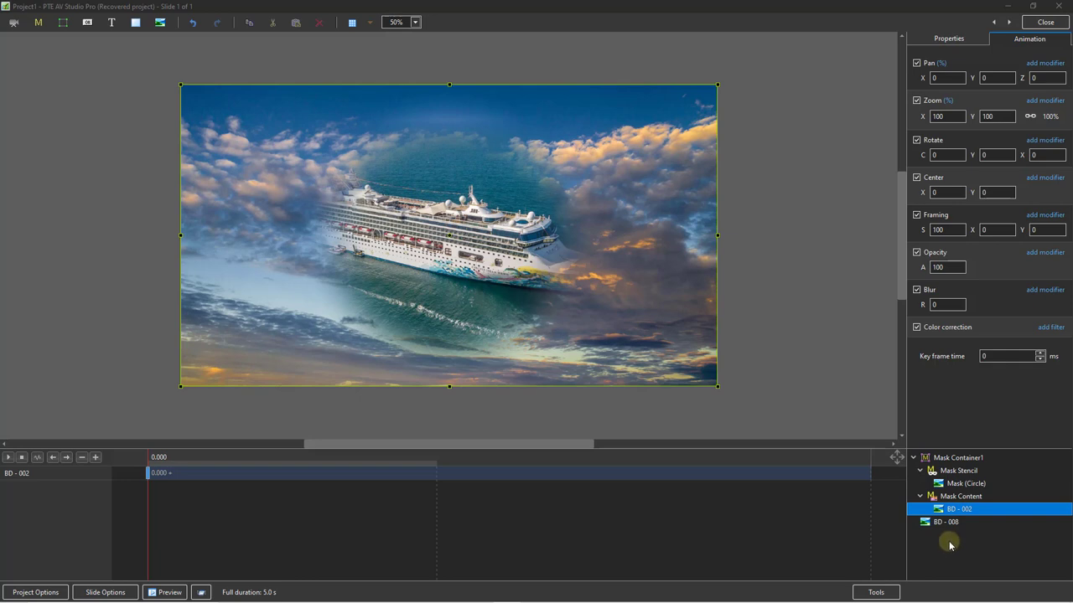
- Unlink the circle mask's horizontal and vertical zoom and narrow it to an X zoom of about 71%
left_click(950, 486)
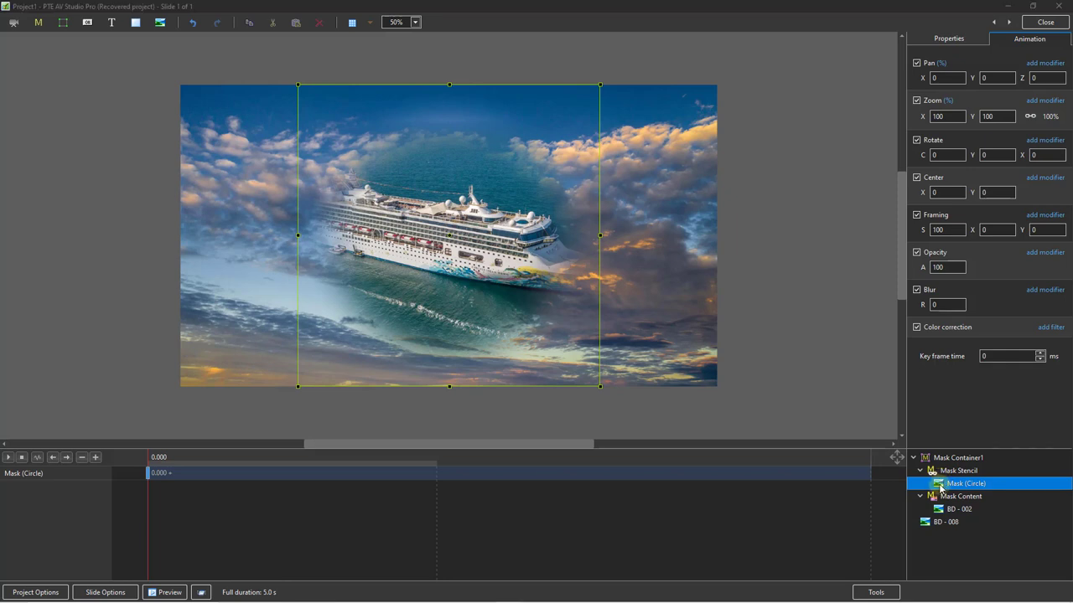
left_click(944, 471)
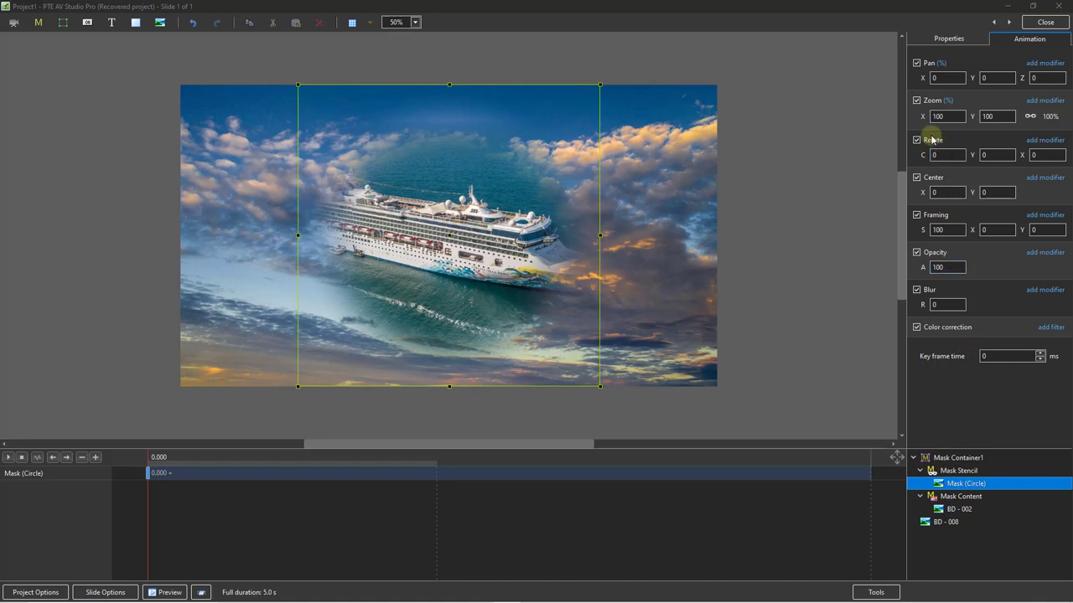
left_click(1030, 118)
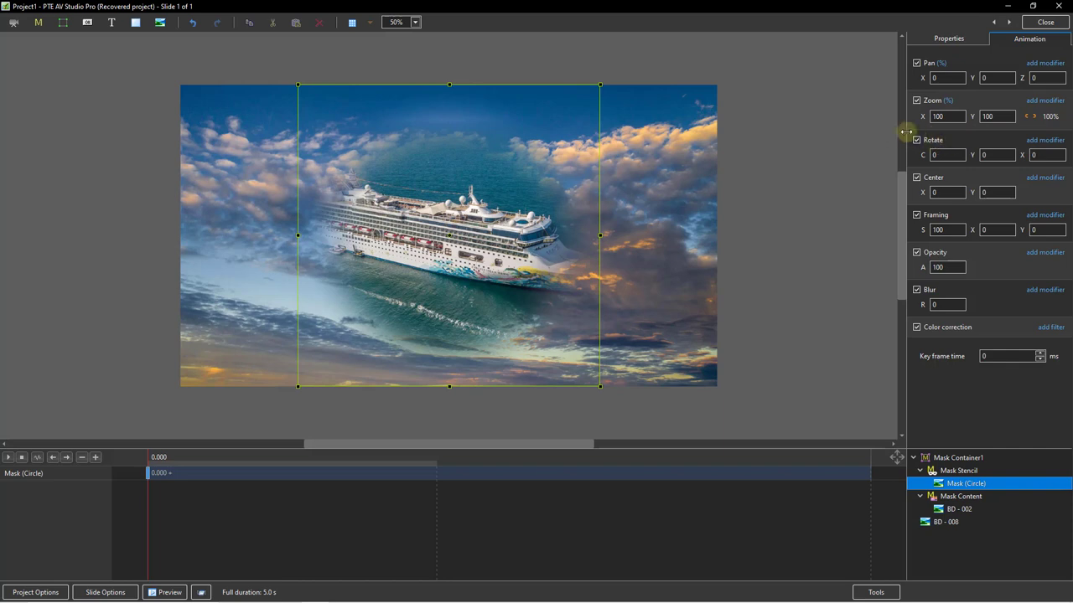
double_click(948, 115)
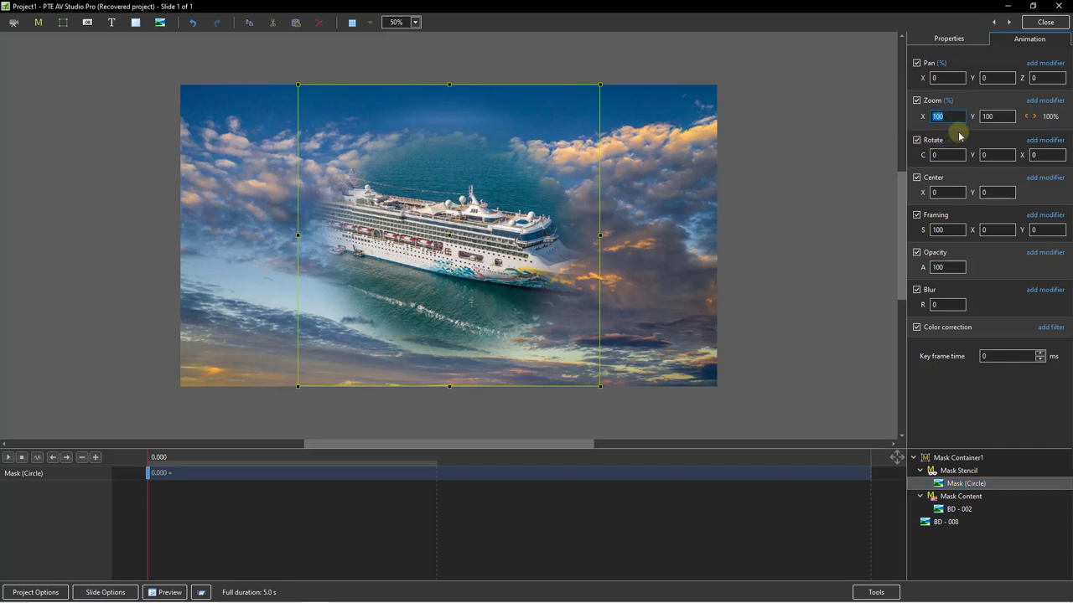
key("Down")
key("Down")
key("Down")
key("Down")
key("Down")
key("Down")
key("Down")
key("Down")
key("Down")
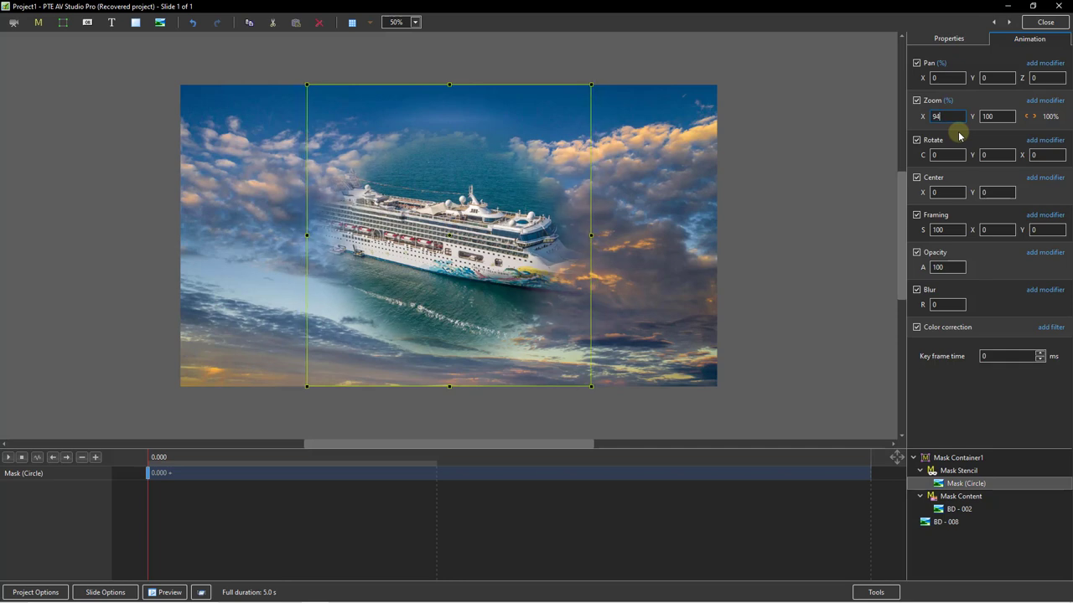
key("Down")
key("Down")
key("Down")
key("Down")
key("Down")
key("Down")
key("Down")
key("Down")
key("Down")
key("Down")
key("Down")
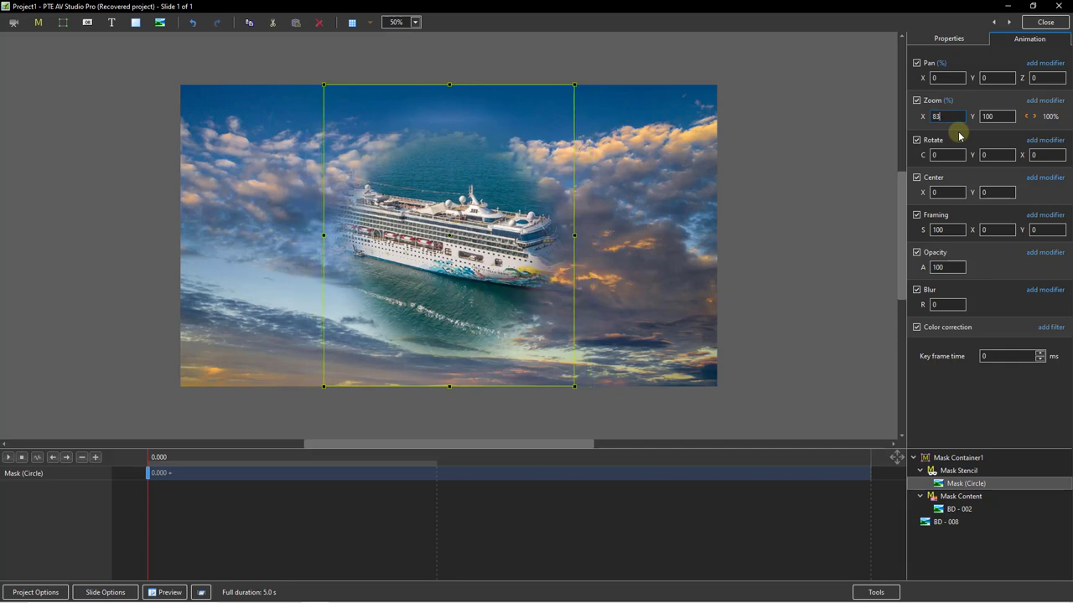
key("Down")
key("Down")
key("Down")
key("Down")
key("Down")
key("Down")
key("Down")
key("Down")
key("Down")
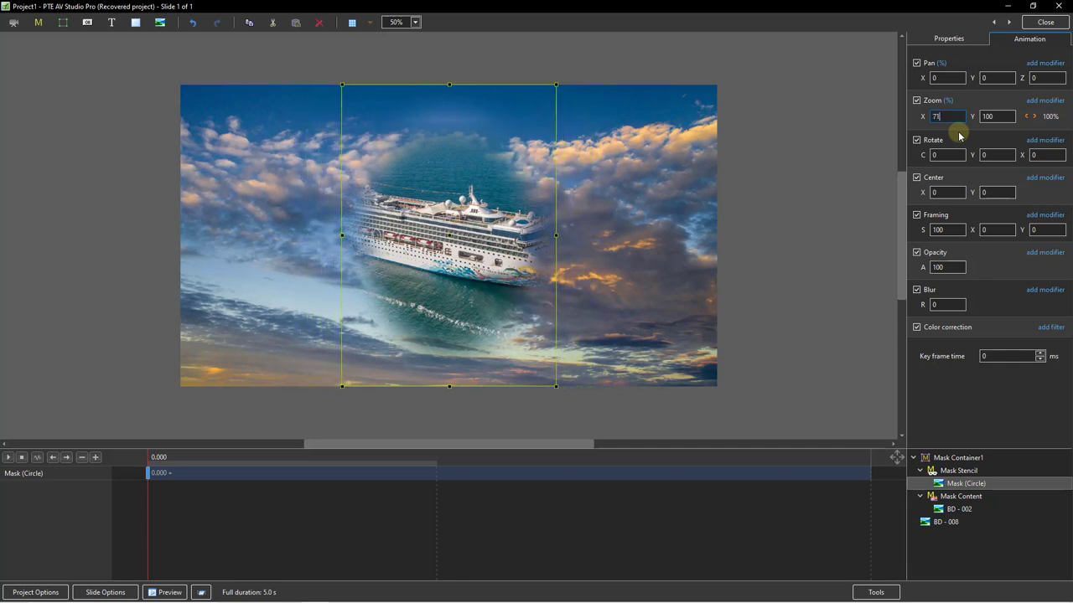
- Widen the circle mask around the whole ship by raising its X zoom to about 165%
key("Up")
key("Up")
key("Up")
key("Up")
key("Up")
key("Up")
key("Up")
key("Up")
key("Up")
key("Up")
key("Up")
key("Up")
key("Up")
key("Up")
key("Up")
key("Up")
key("Up")
key("Up")
key("Up")
key("Up")
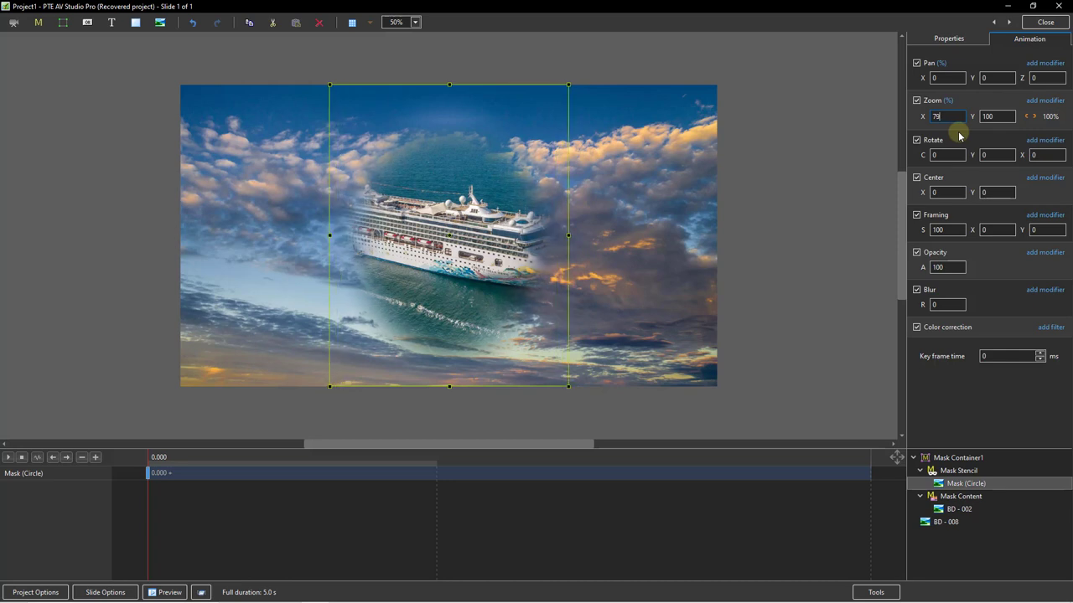
key("Up")
key("Up")
key("Up")
key("Up")
key("Up")
key("Up")
key("Up")
key("Up")
key("Up")
key("Up")
key("Up")
key("Up")
key("Up")
key("Up")
key("Up")
key("Up")
key("Up")
key("Up")
key("Up")
key("Up")
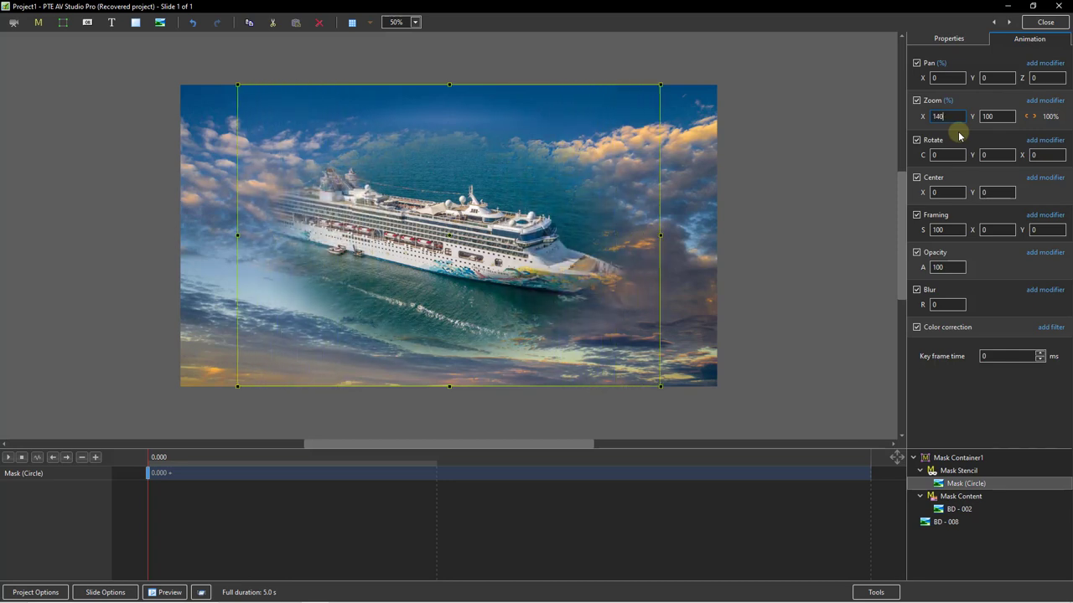
key("Up")
key("Up")
key("Up")
key("Up")
key("Up")
key("Up")
key("Up")
key("Up")
key("Up")
key("Up")
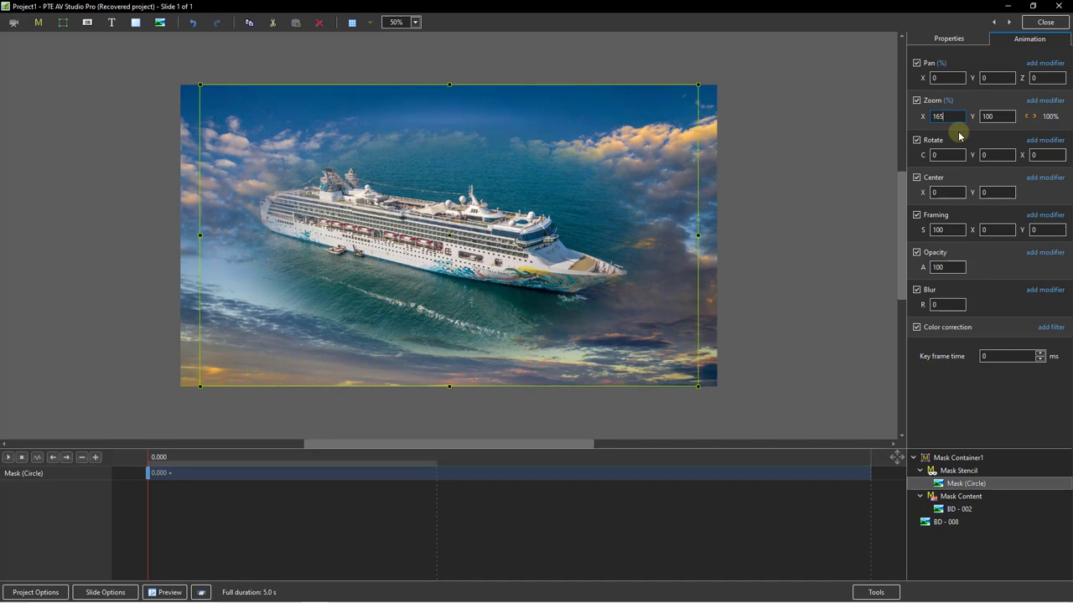
key("Up")
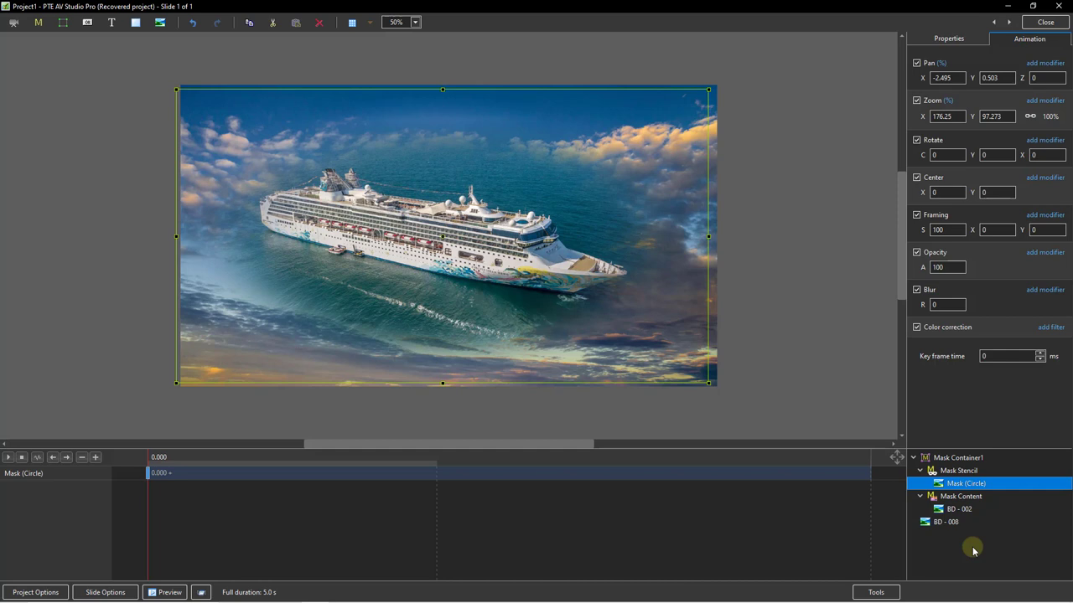
- Show the properties of Mask Container1
left_click(945, 459)
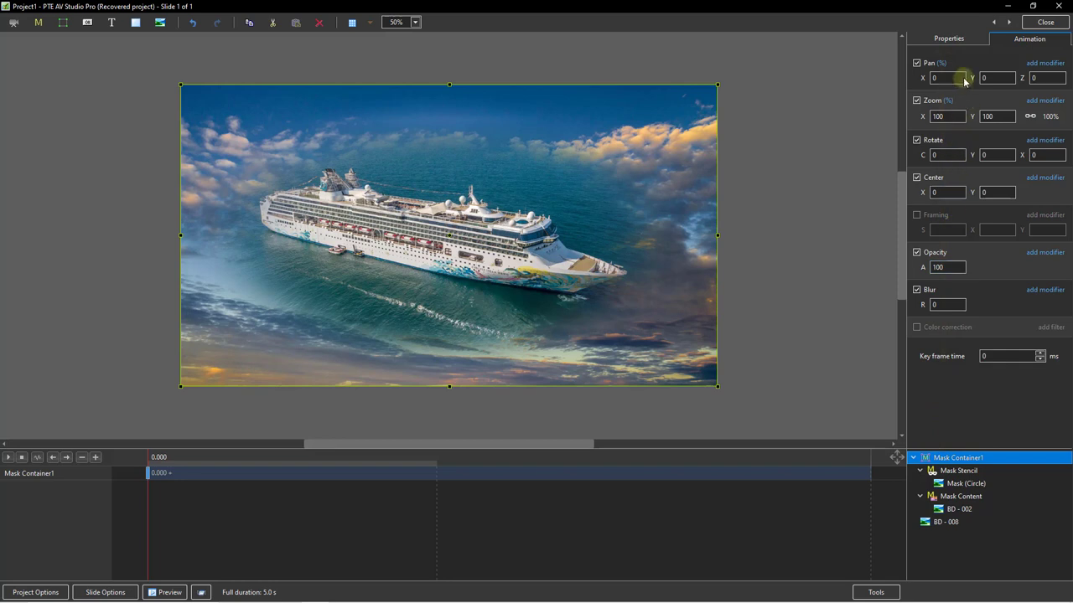
left_click(950, 38)
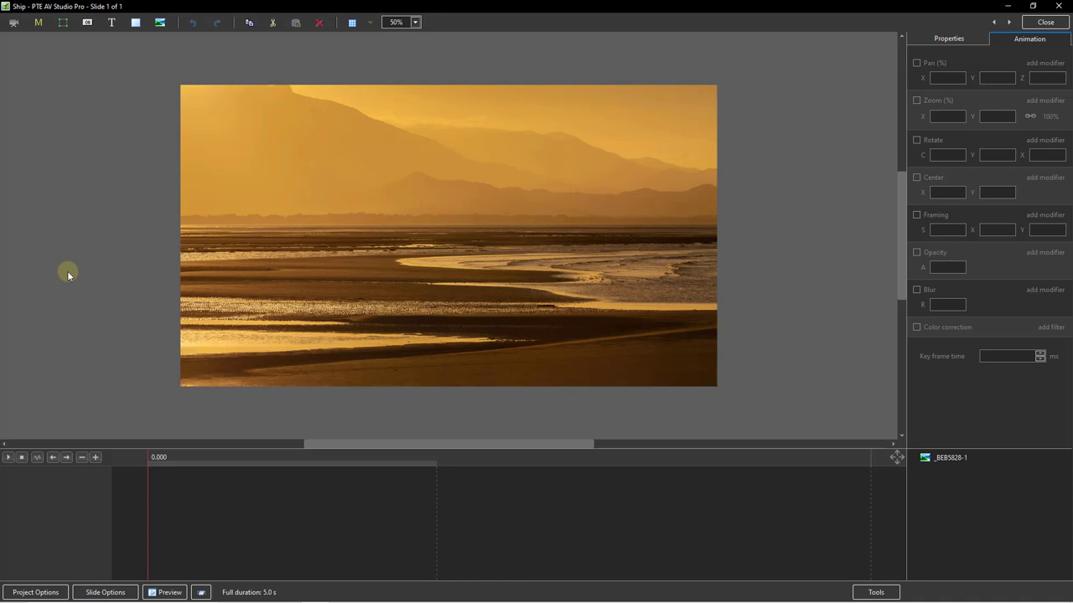
- Start a new mask template over the _BEB5828-1 beach image and set its style to Rectangle
left_click(41, 27)
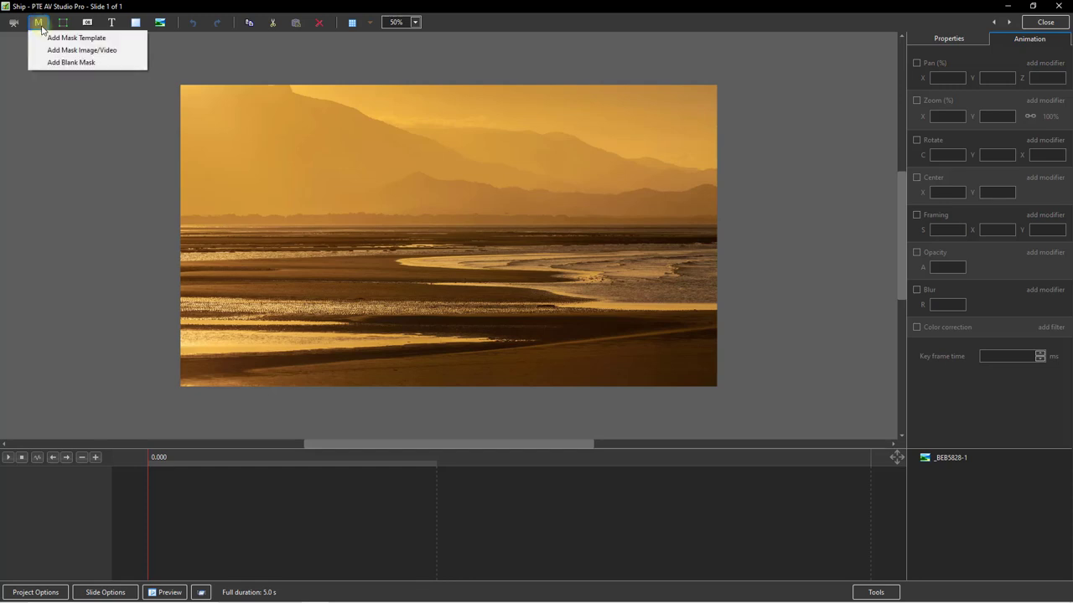
left_click(65, 39)
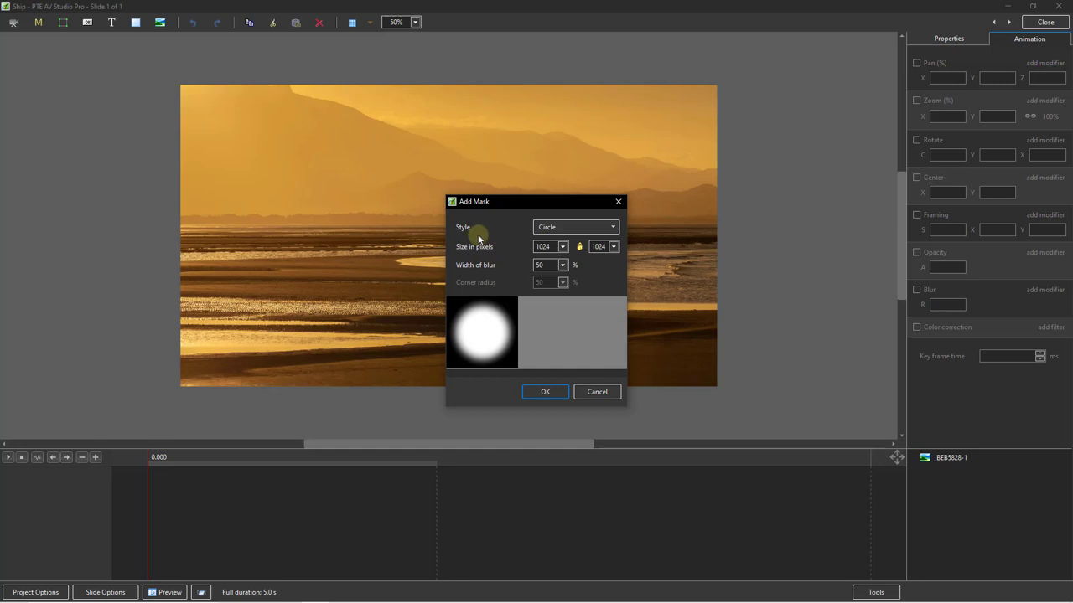
left_click(611, 228)
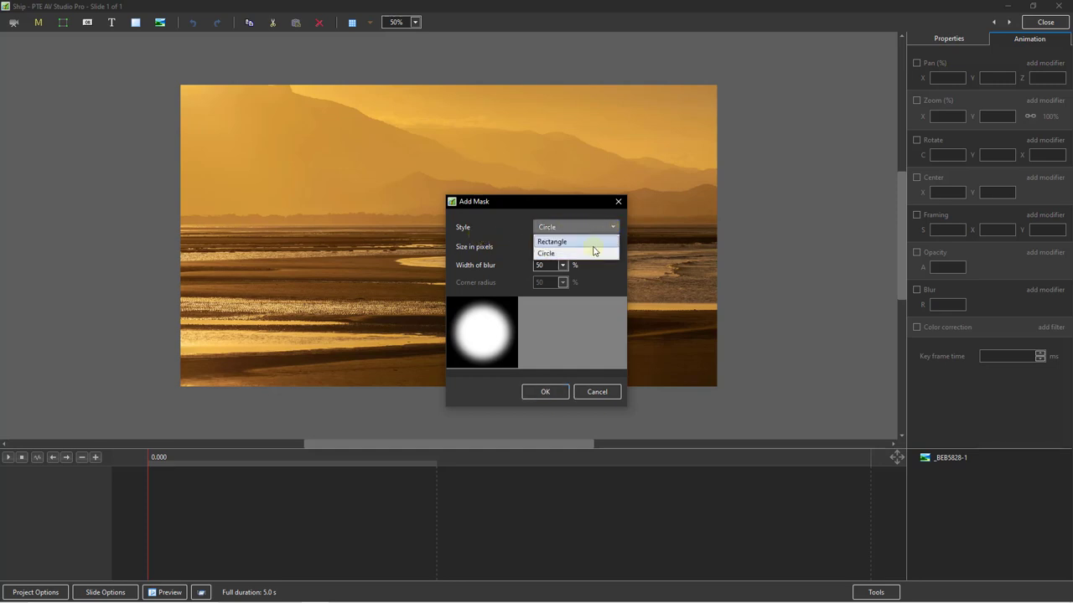
left_click(592, 243)
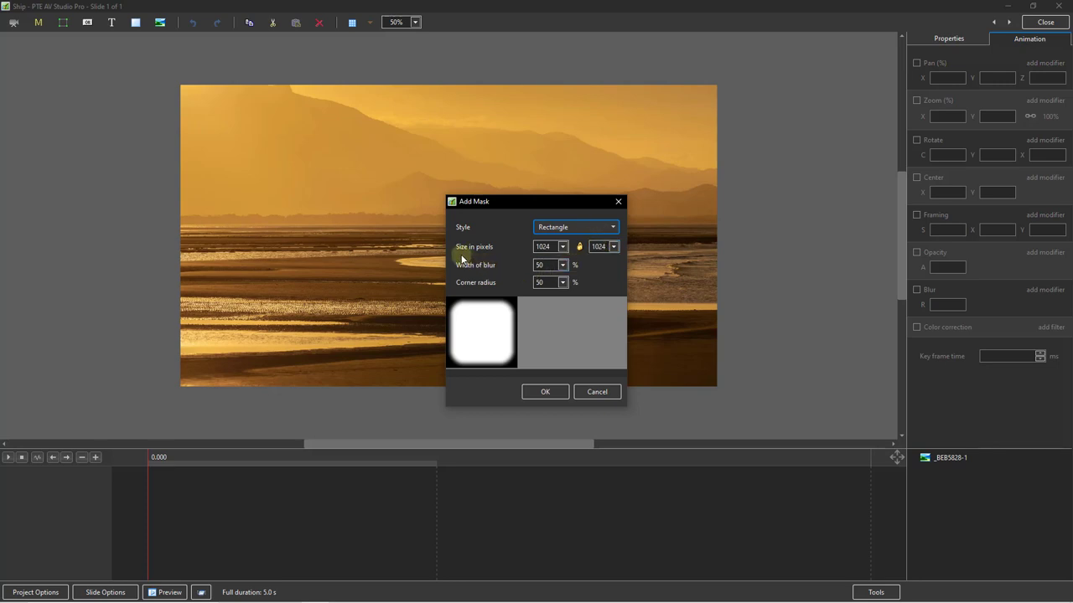
- Try the size lock and the second size slider of the rectangle mask, keeping the size at 1024 pixels
left_click(578, 248)
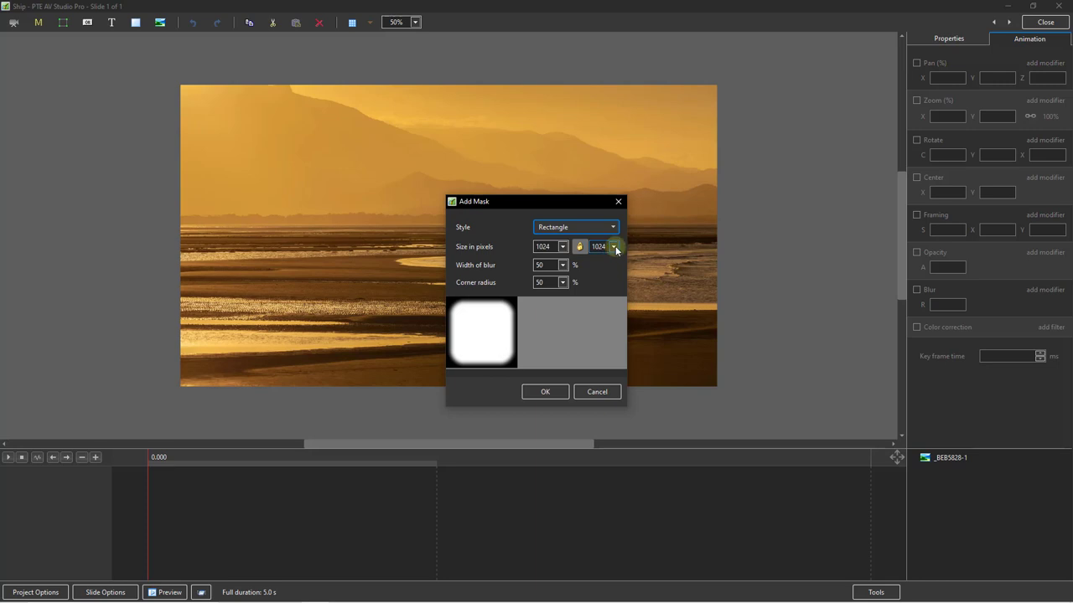
left_click(614, 247)
mouse_move(609, 260)
left_mouse_down()
mouse_move(583, 263)
mouse_move(621, 263)
mouse_move(578, 266)
mouse_move(621, 266)
left_mouse_up()
left_click(614, 247)
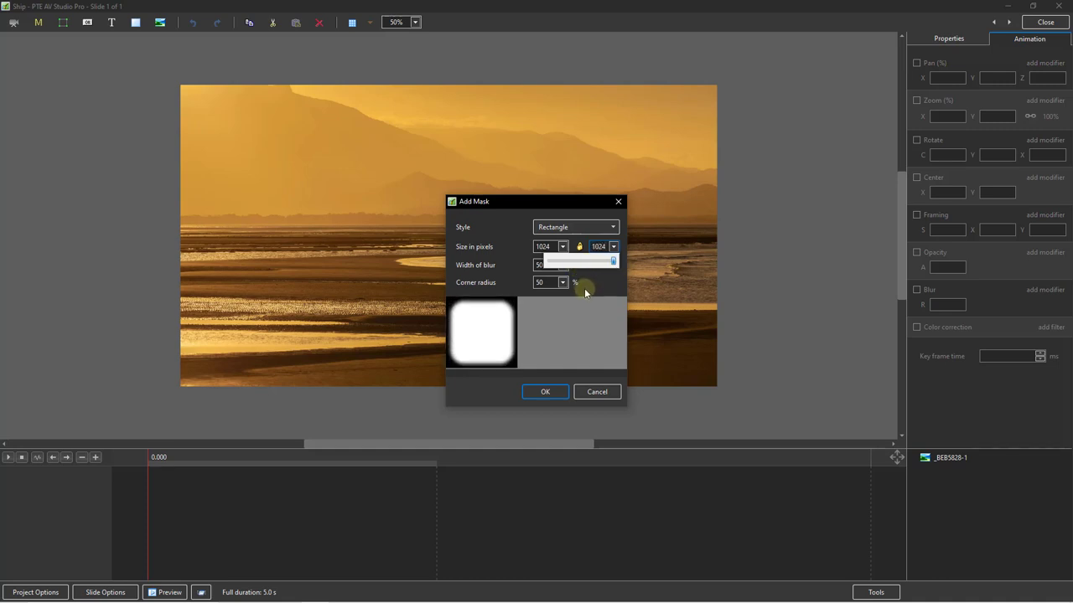
left_click(577, 287)
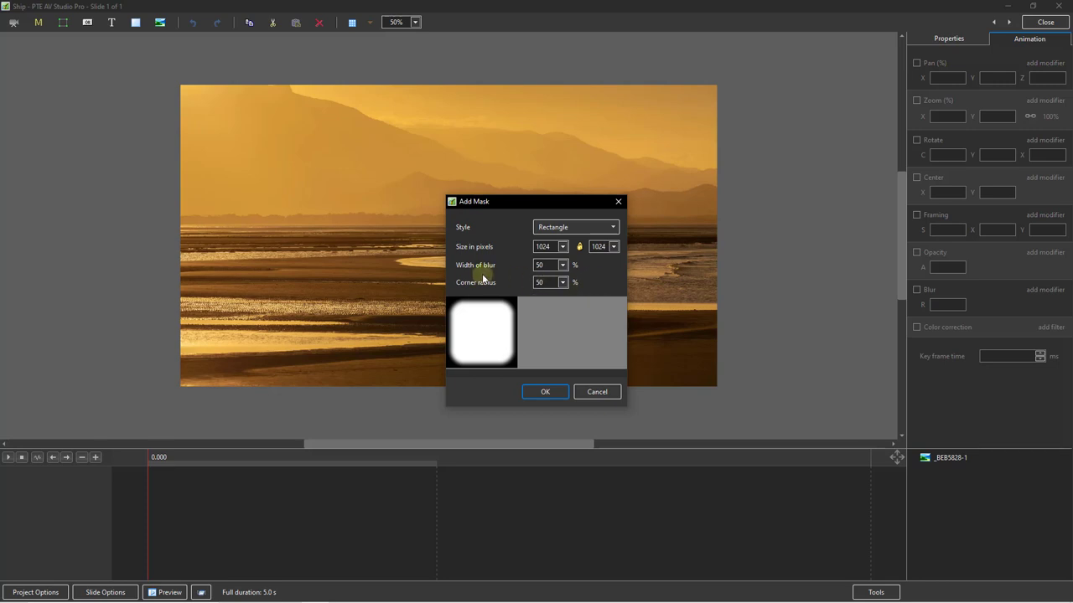
- Set the rectangle mask's width of blur and corner radius to 0%
left_click(562, 266)
left_click_drag(531, 280, 479, 302)
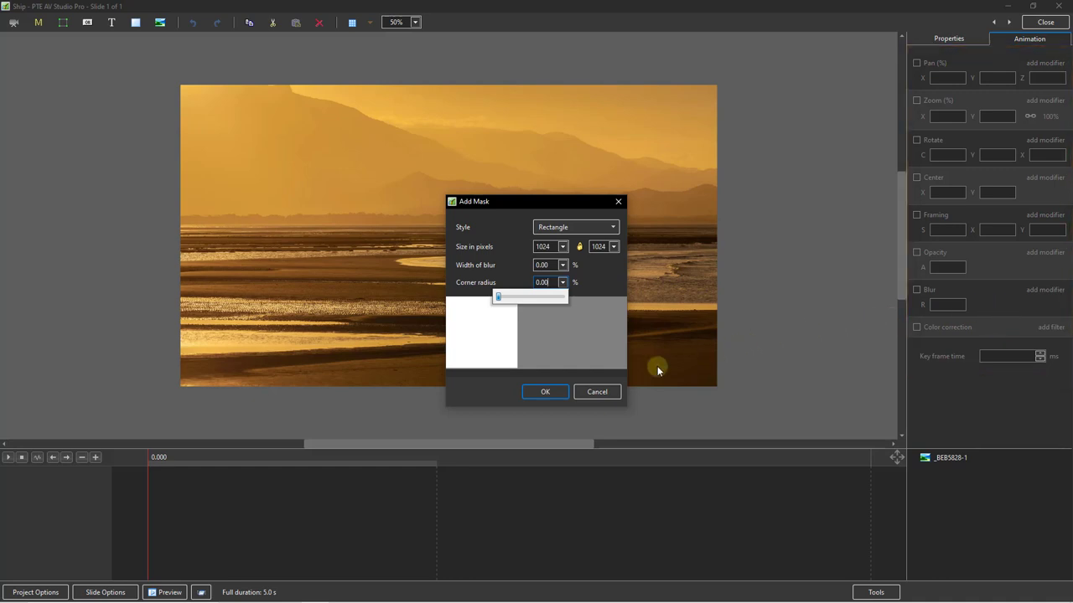
- Discard the rectangle mask template without adding it to the slide
left_click(595, 393)
left_click(595, 392)
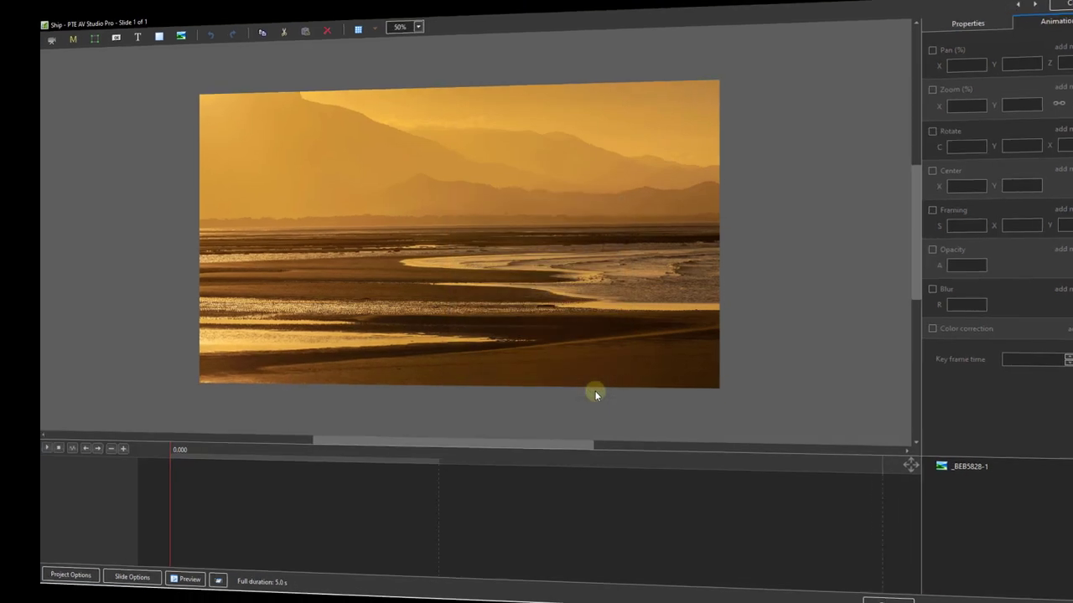
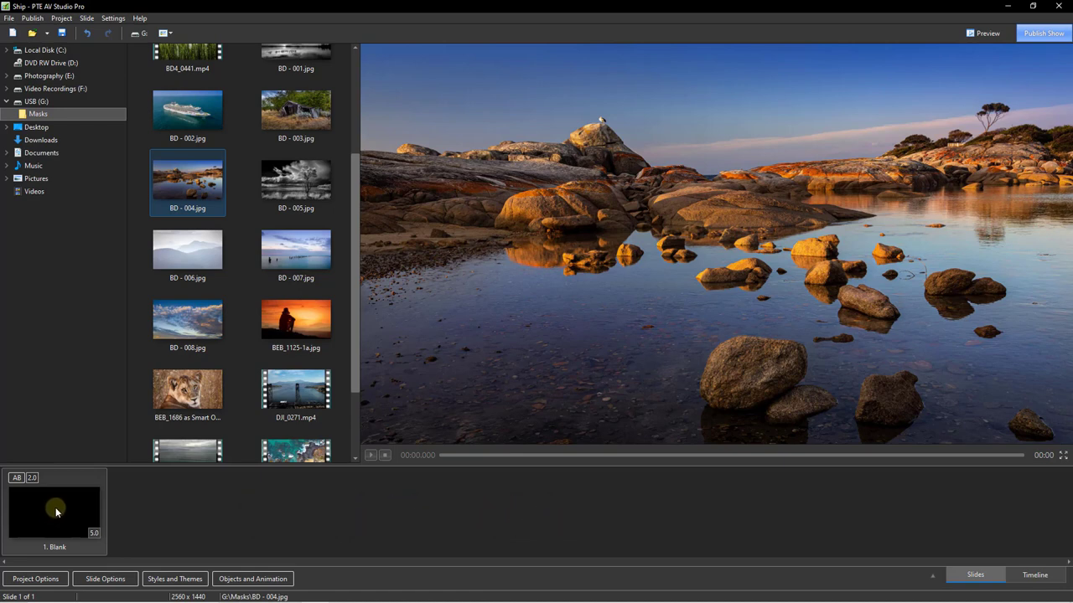
- Open the blank slide's Objects and Animation editor and add the BD - 004 image as a mask
left_click(240, 580)
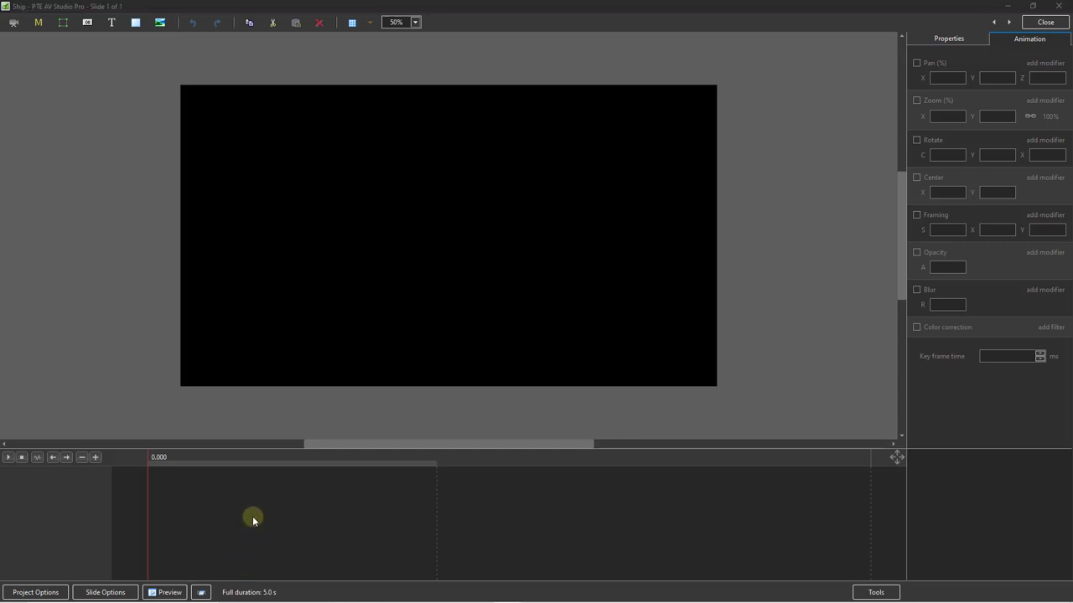
left_click(38, 23)
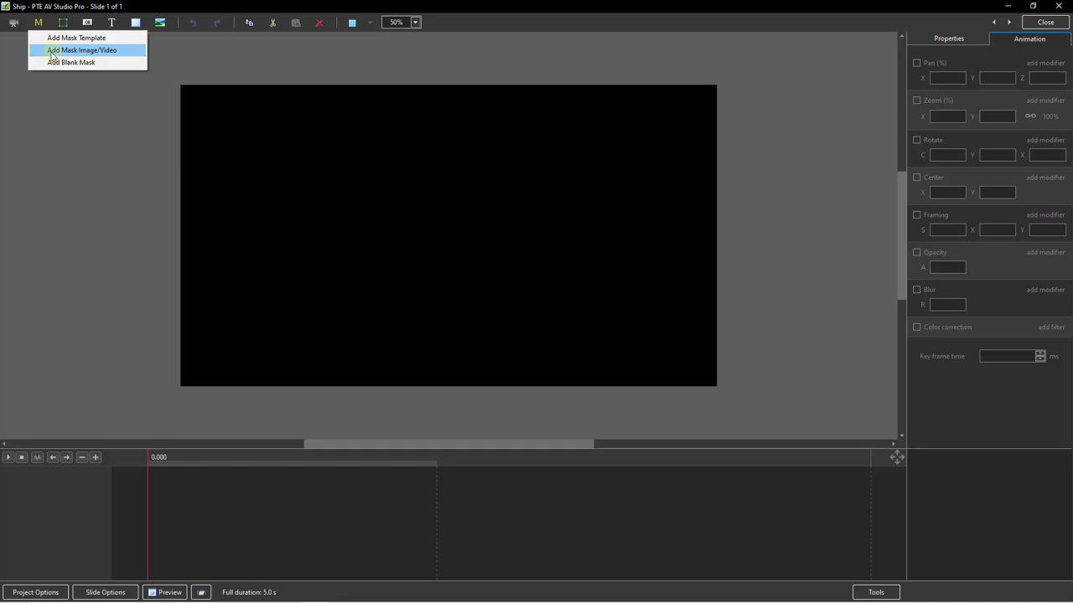
left_click(111, 50)
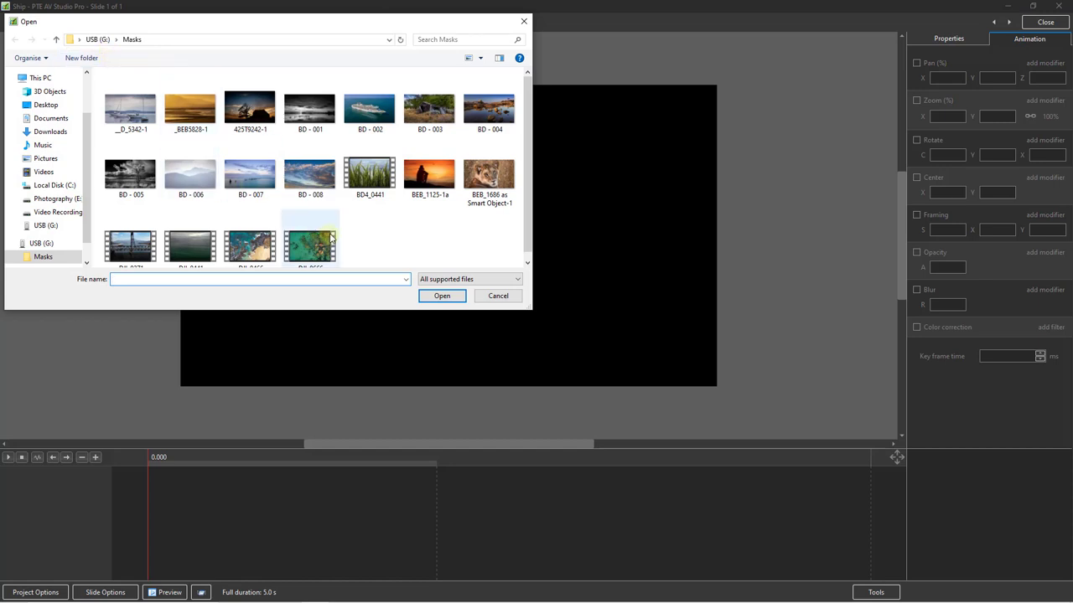
left_click(486, 113)
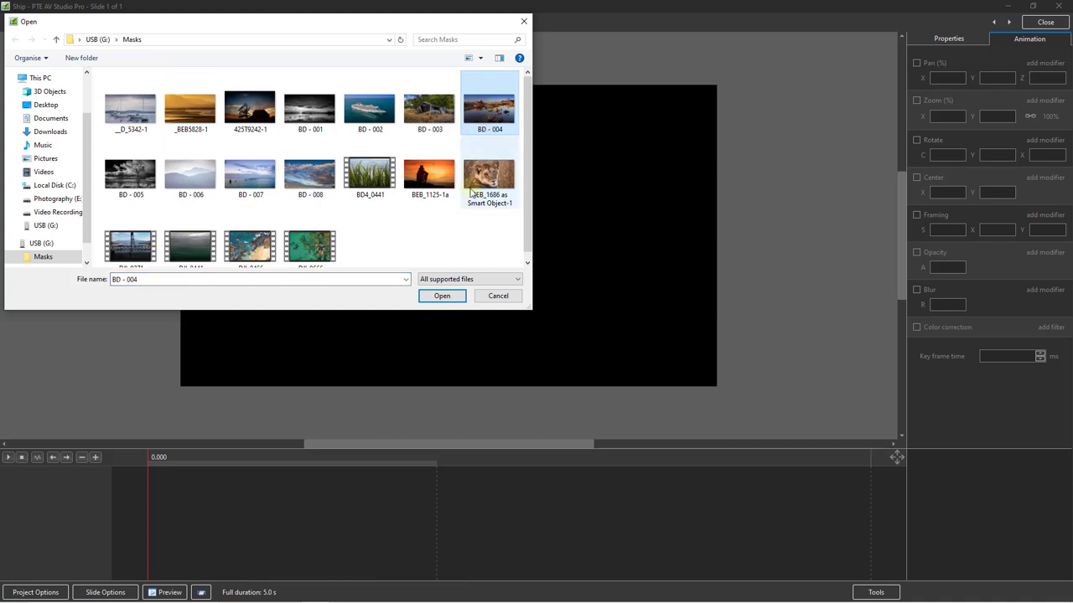
left_click(440, 297)
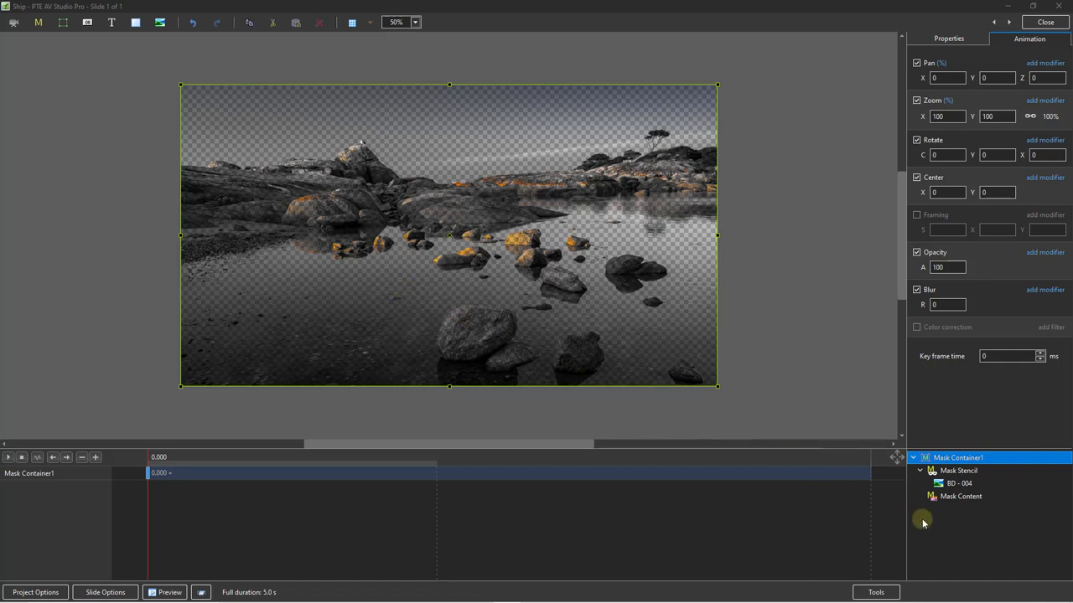
- Add the BD - 007 image to the Mask Content of Mask Container1
left_click(968, 501)
right_click(1004, 495)
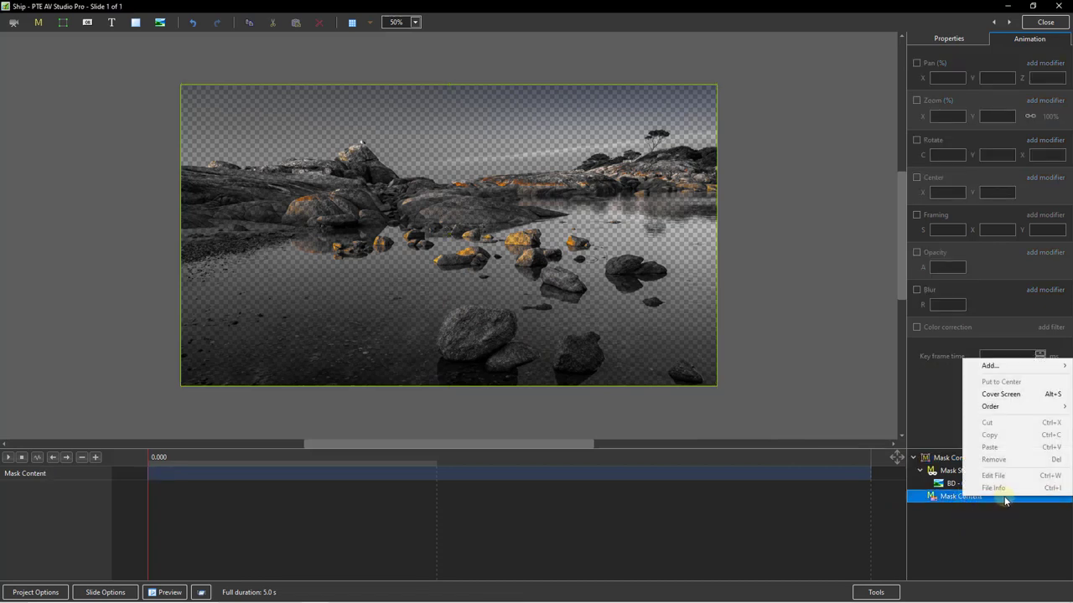
mouse_move(993, 370)
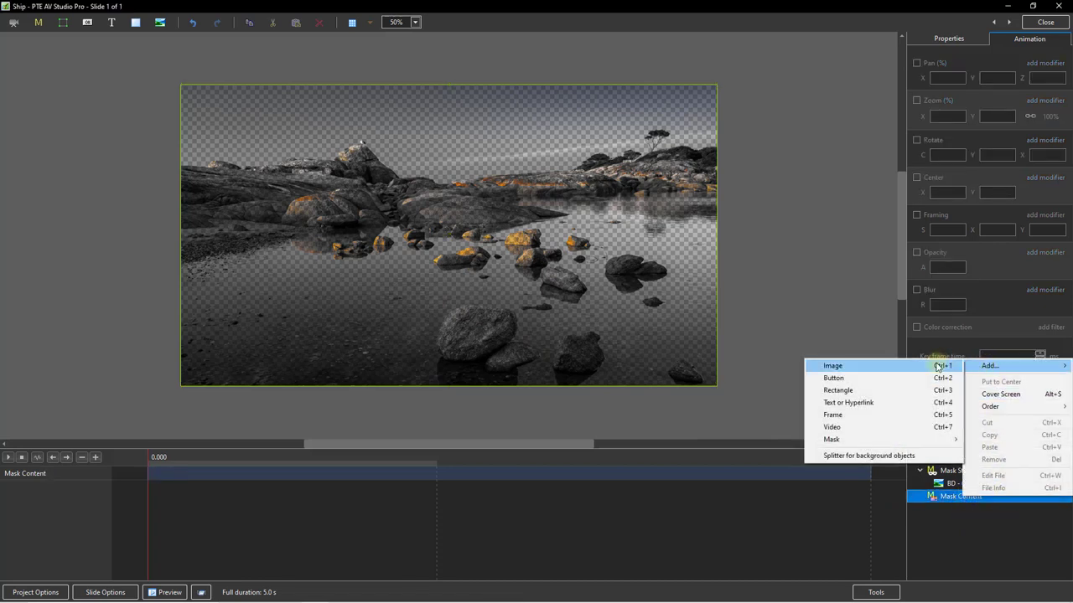
left_click(867, 369)
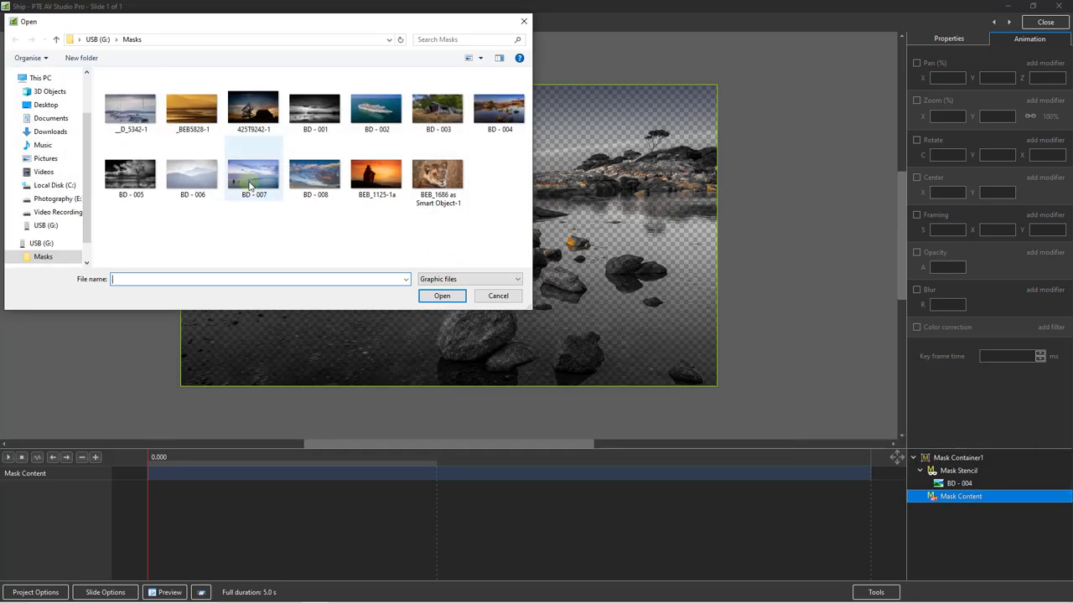
left_click(252, 183)
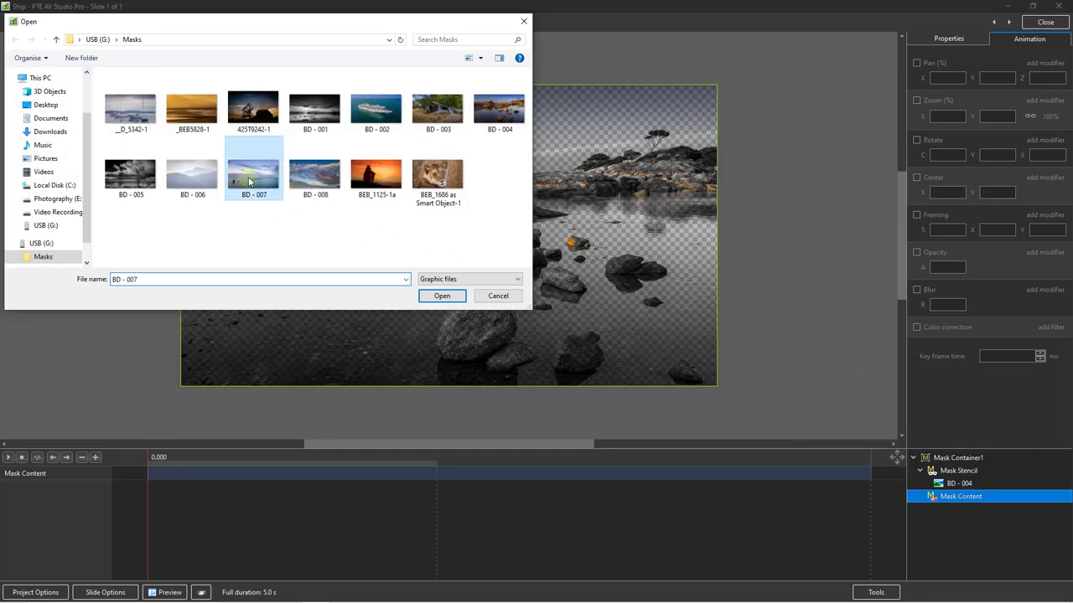
left_click(441, 297)
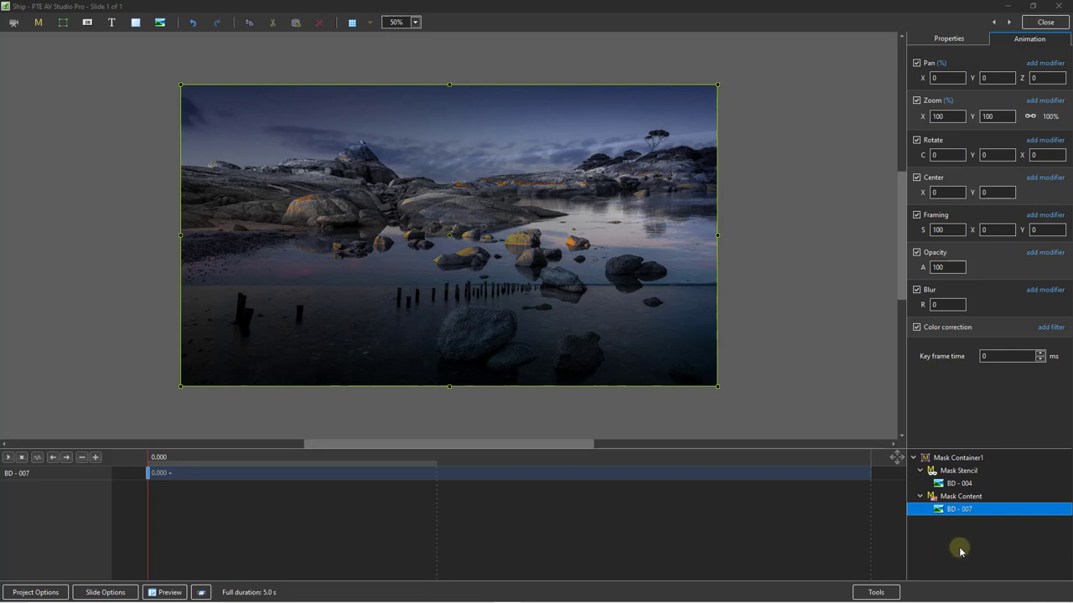
- Review the animation settings of Mask Container1, the BD - 004 stencil and the BD - 007 content, and close the editor
left_click(980, 458)
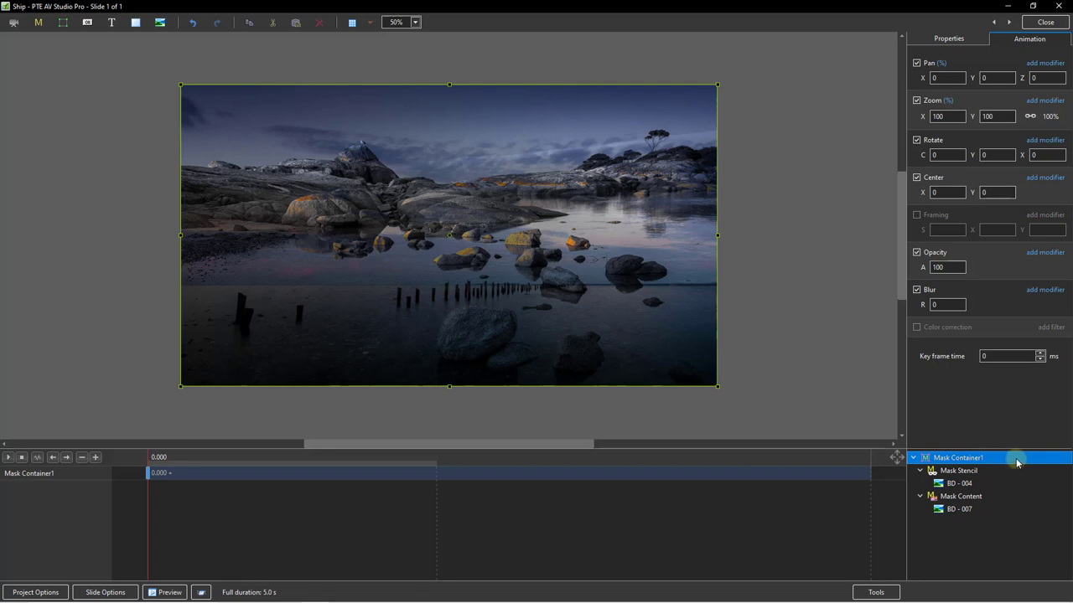
left_click(962, 485)
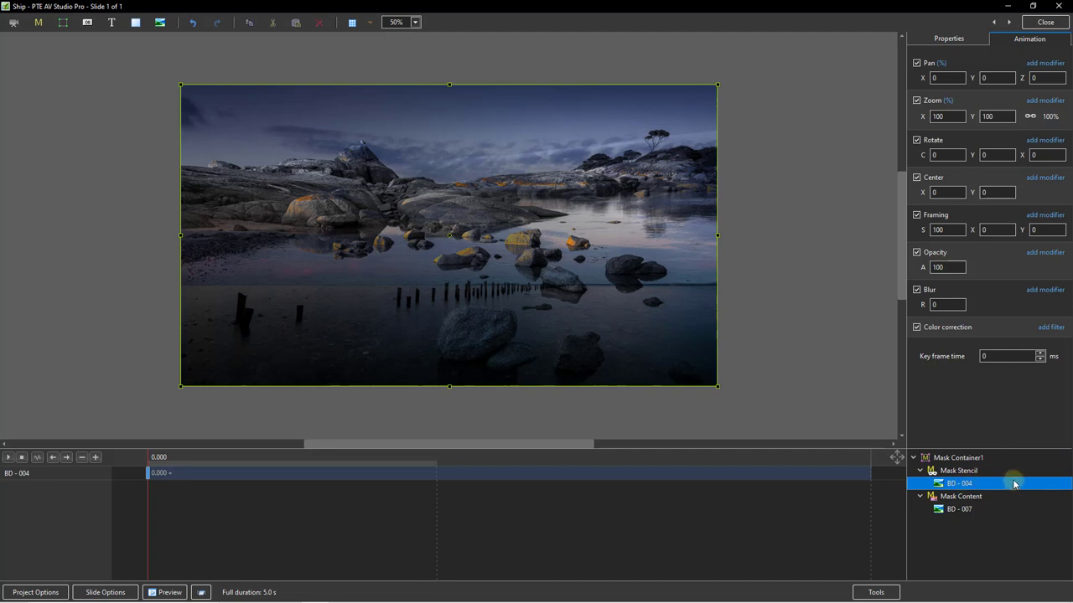
left_click(970, 513)
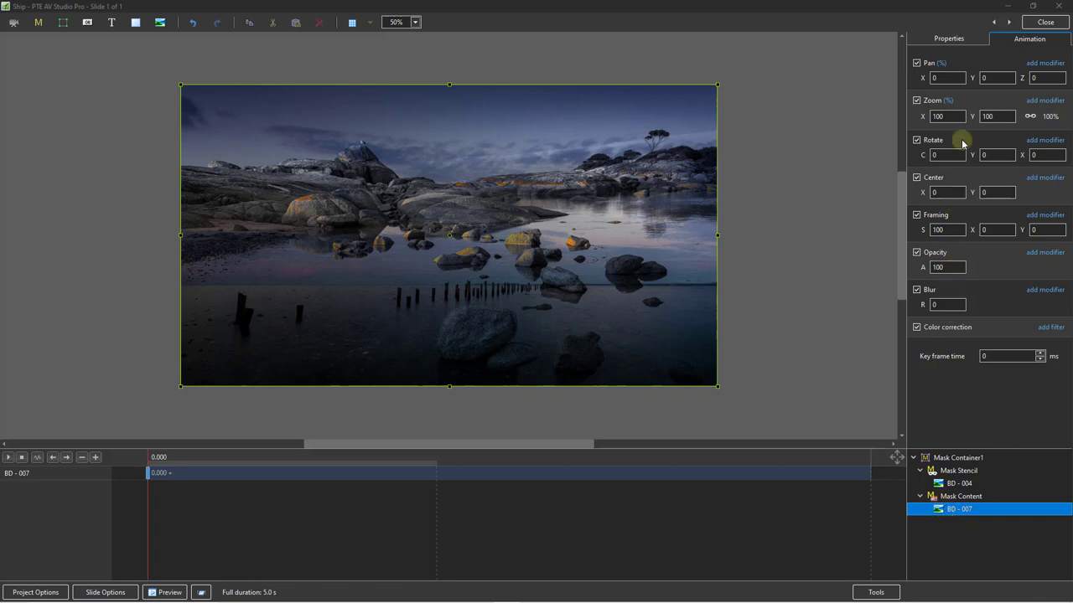
left_click(961, 77)
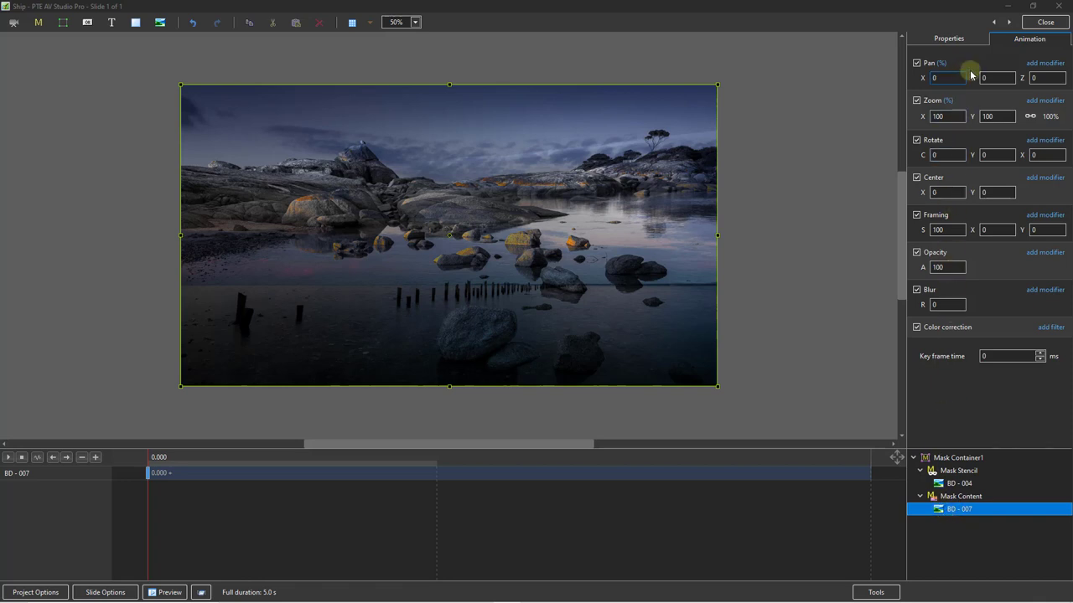
left_click(1044, 26)
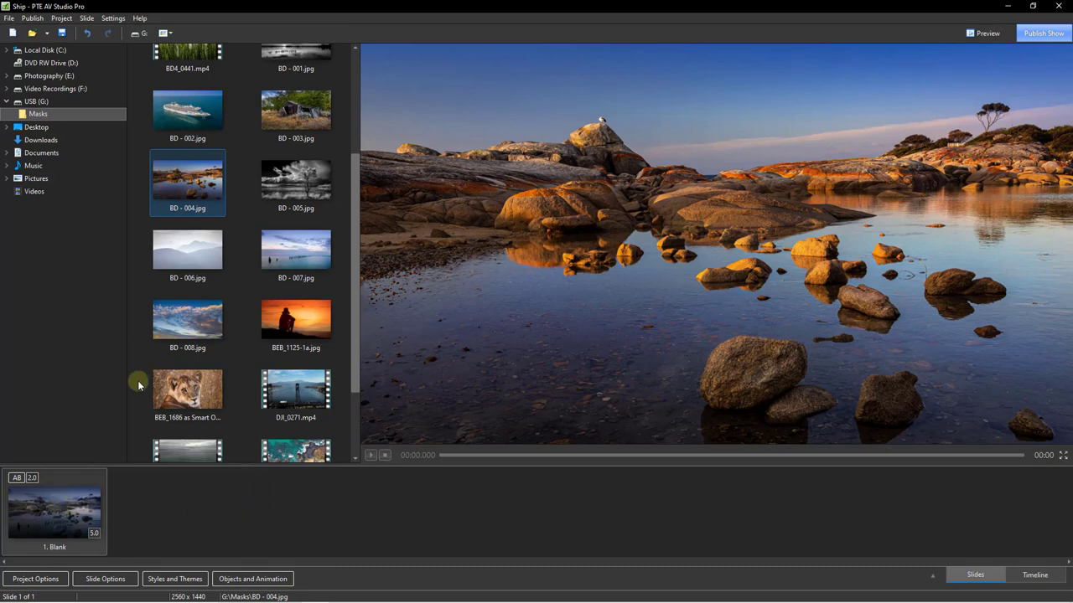
- Add BD - 004.jpg as the second slide with a 5-second transition, and play the show from the first slide
left_click_drag(181, 188, 146, 516)
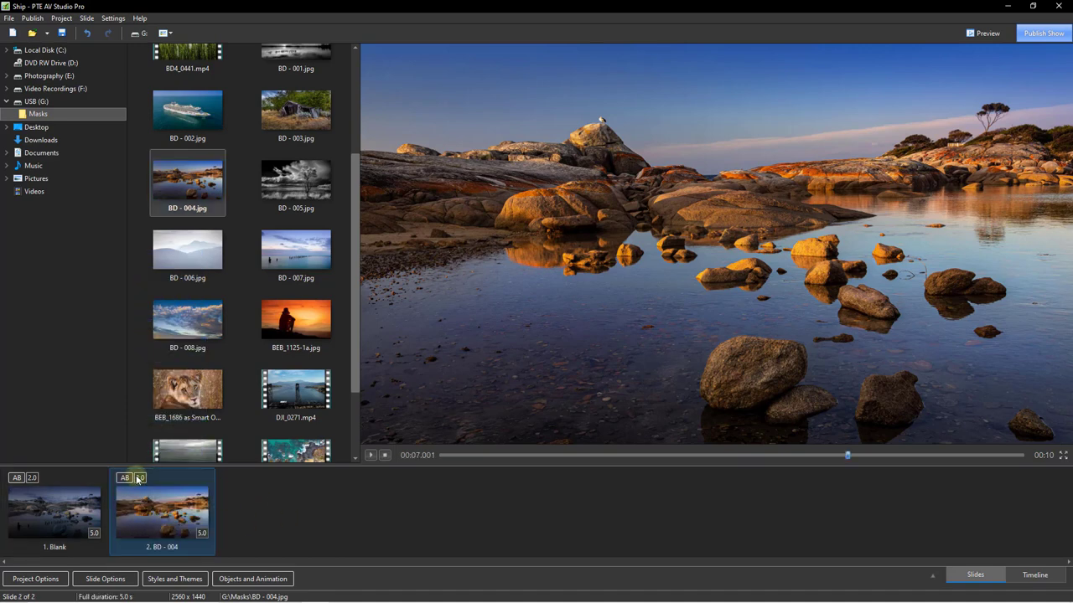
left_click(140, 479)
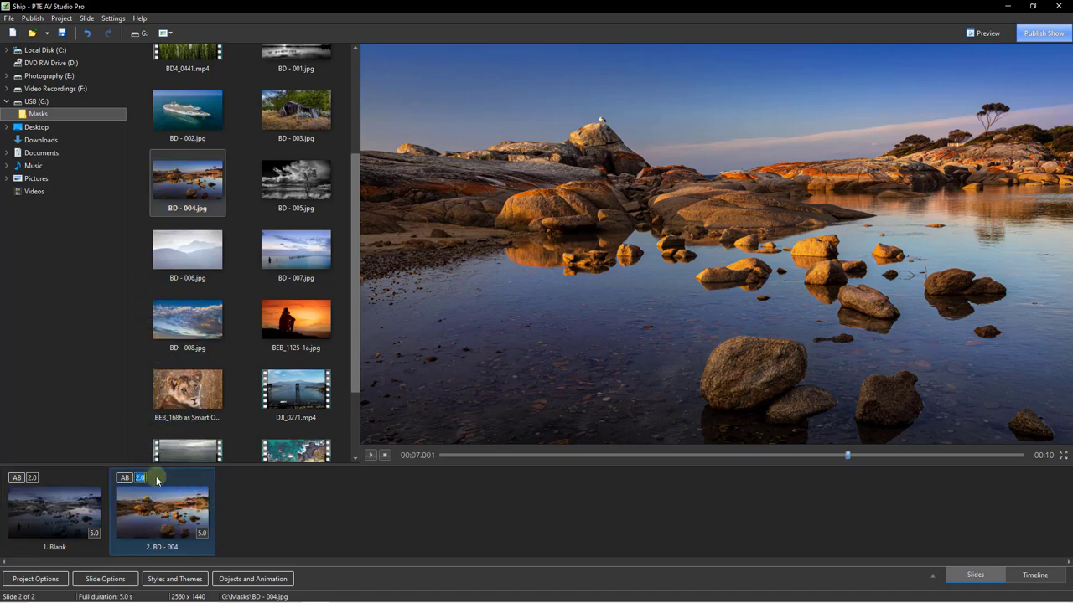
type("5")
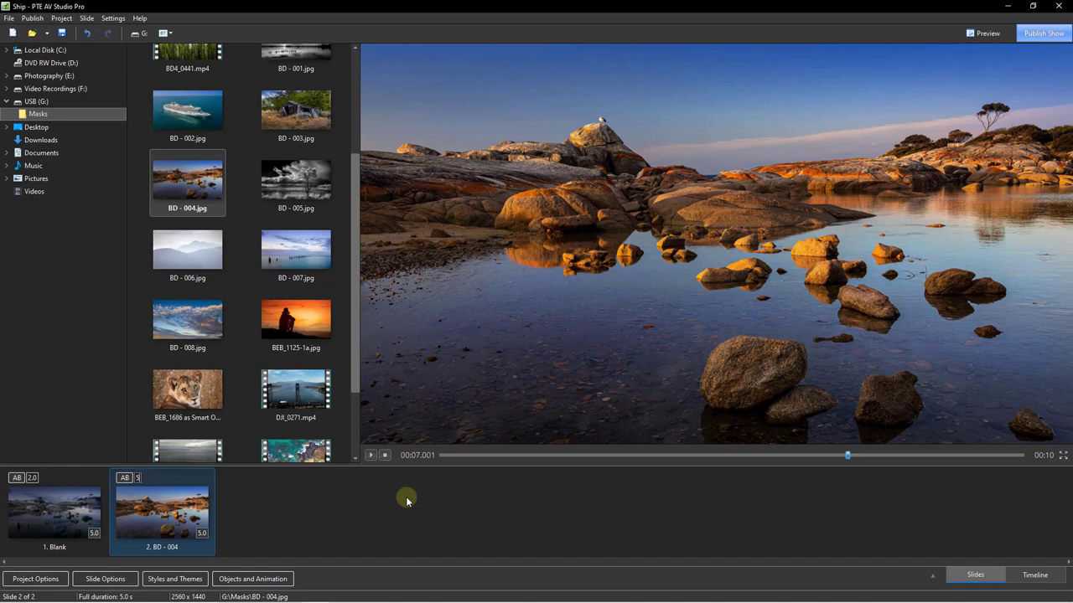
left_click(183, 518)
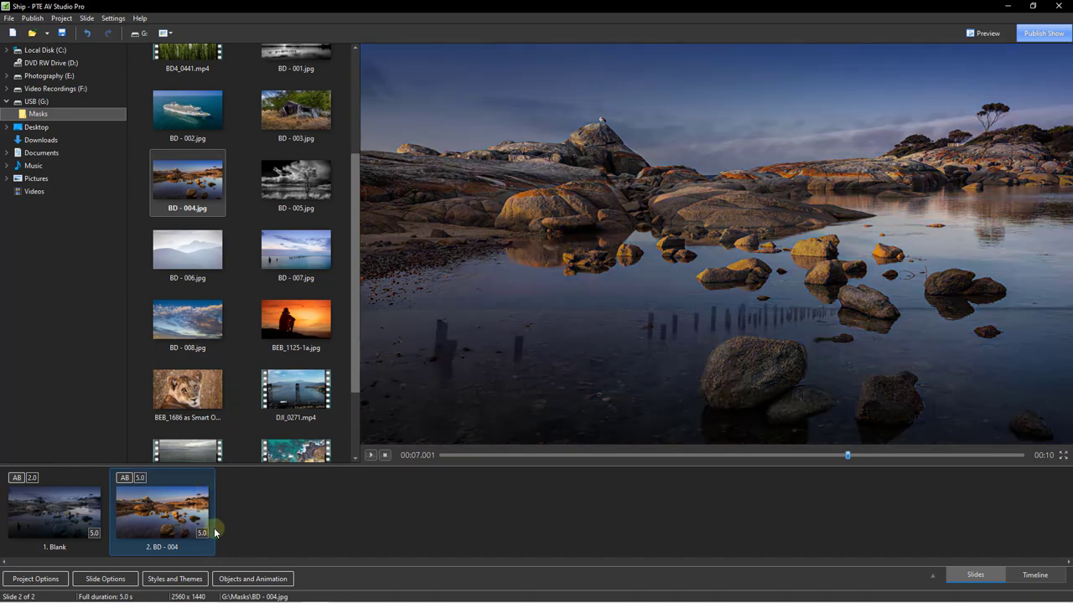
left_click(45, 515)
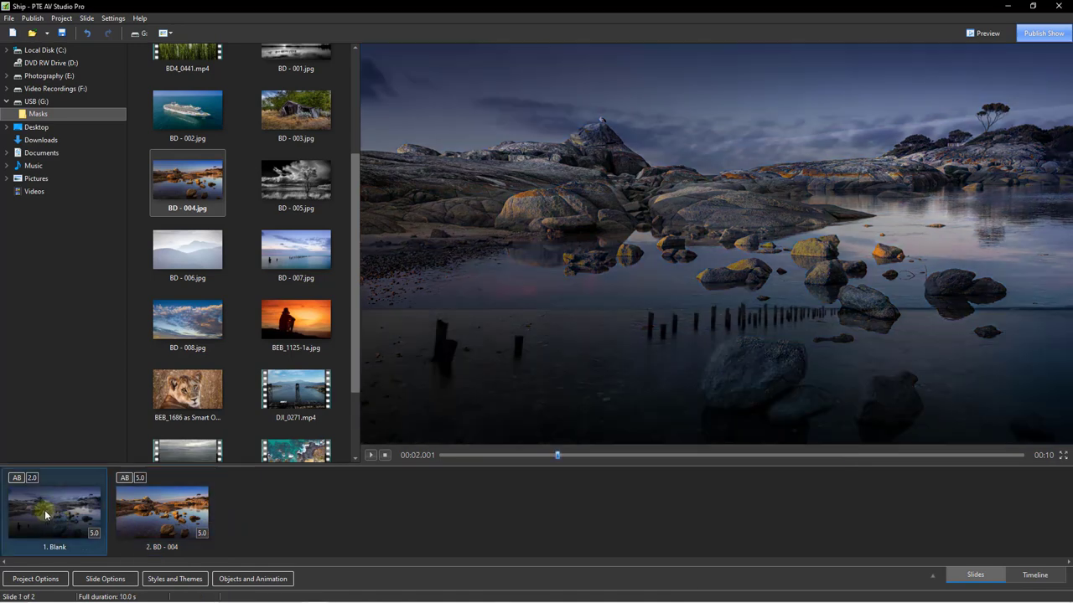
left_click(372, 456)
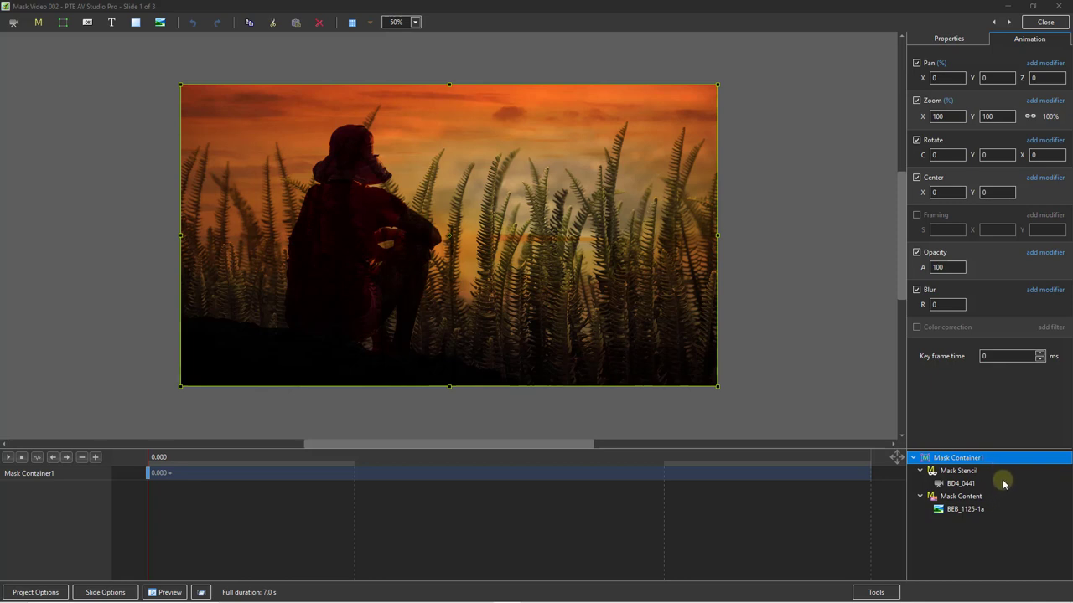
- Inspect the BD4_0441 video stencil and the BEB_1125-1a mask content, and play the slide's animation
left_click(961, 485)
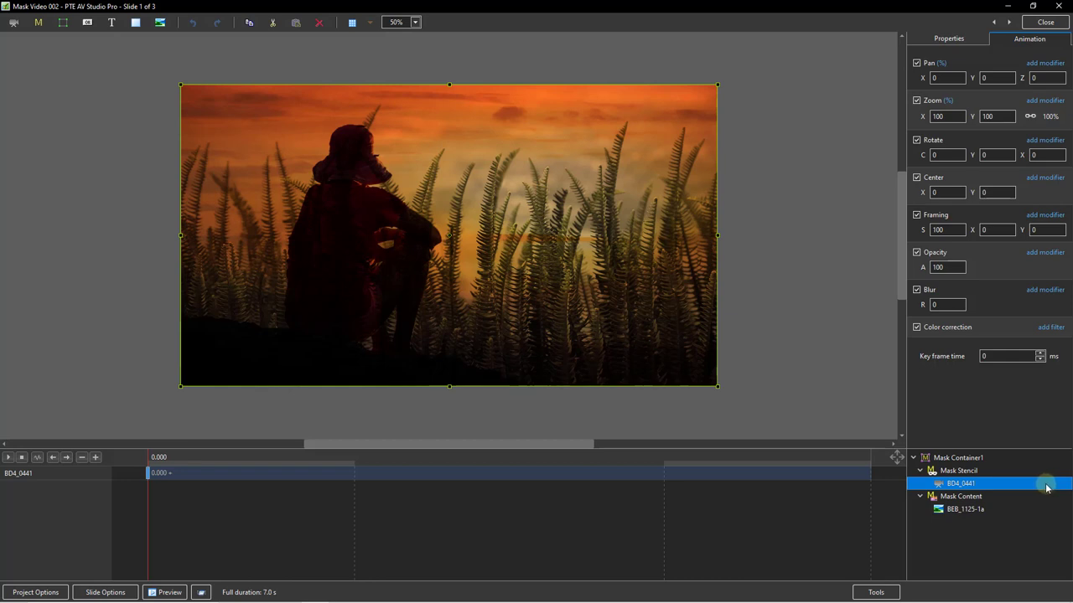
left_click(963, 510)
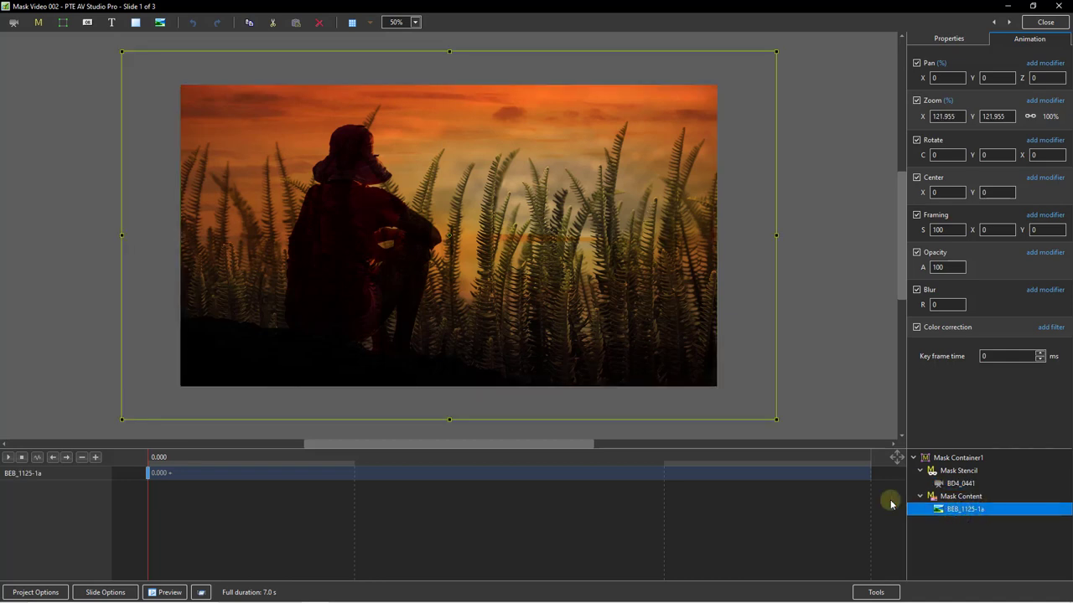
left_click(9, 457)
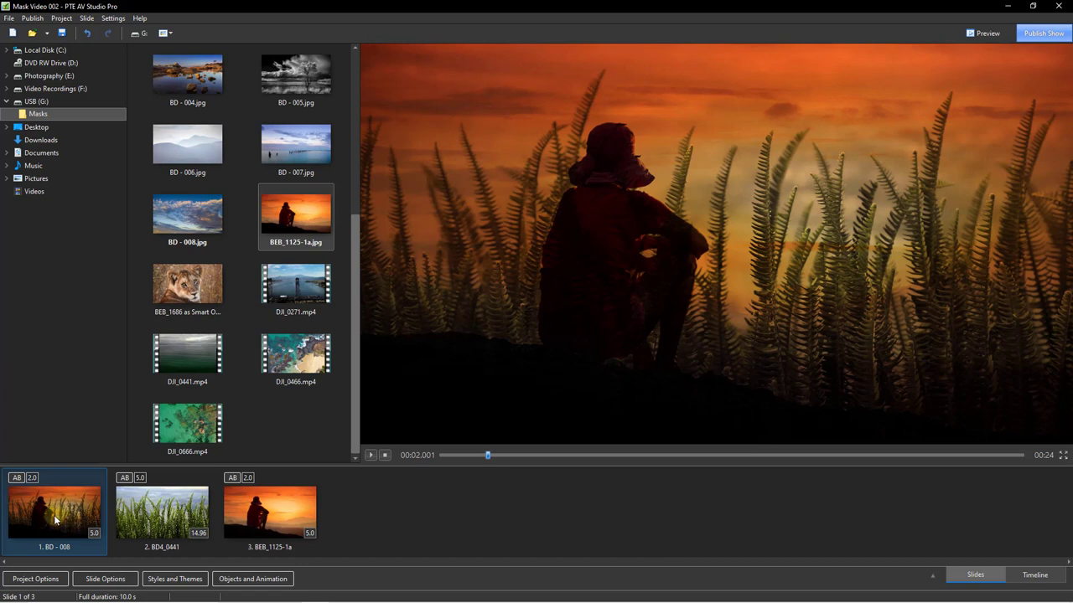
- Play the show from the start to examine the transition from the masked slide to the BD4_0441 slide, and stop playback
left_click(160, 517)
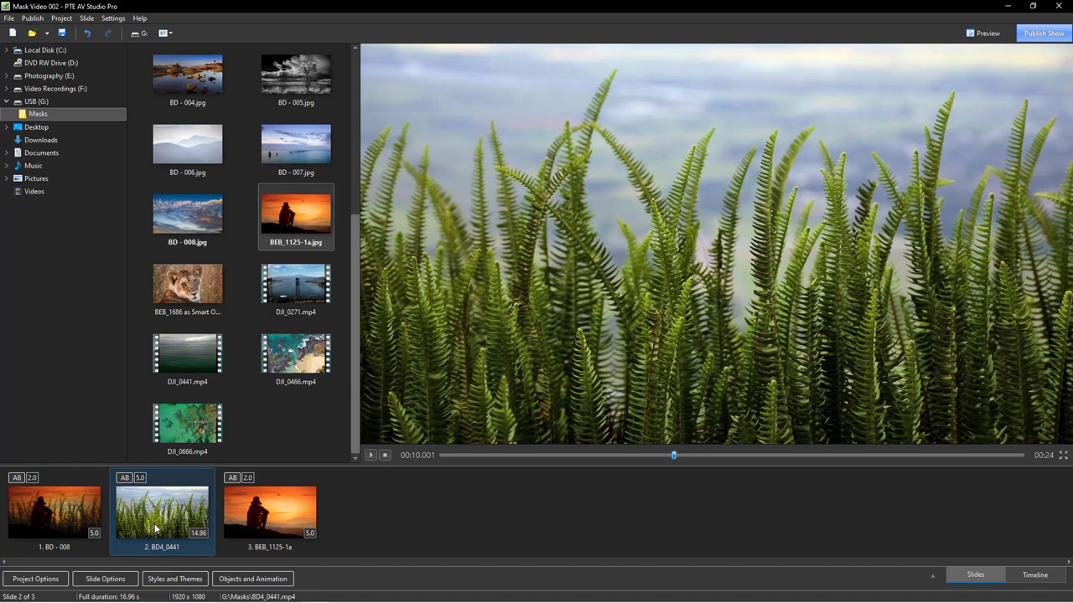
left_click(33, 512)
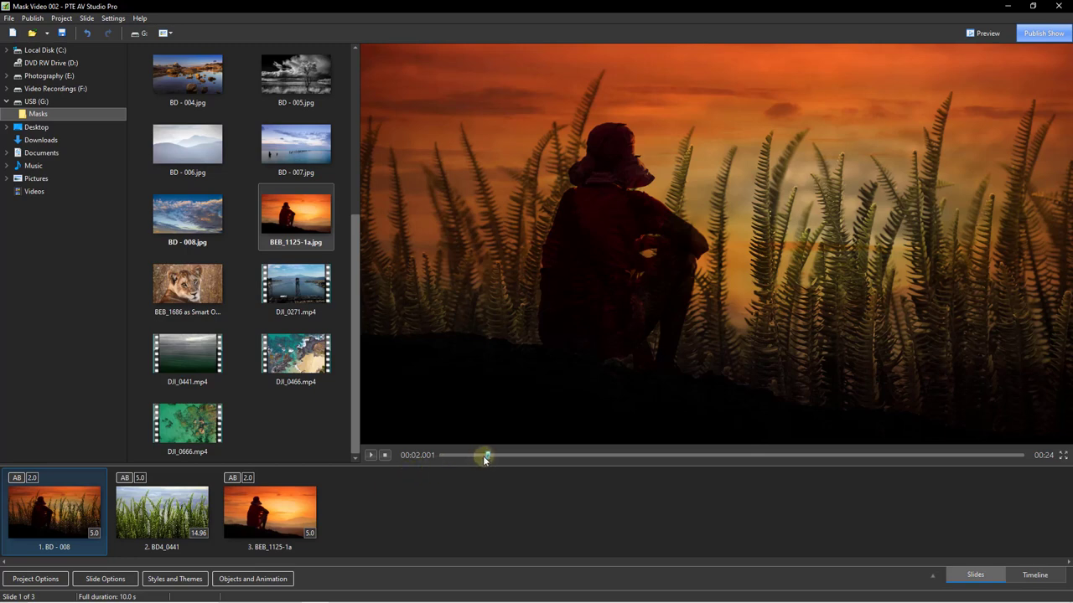
left_click_drag(488, 457, 433, 455)
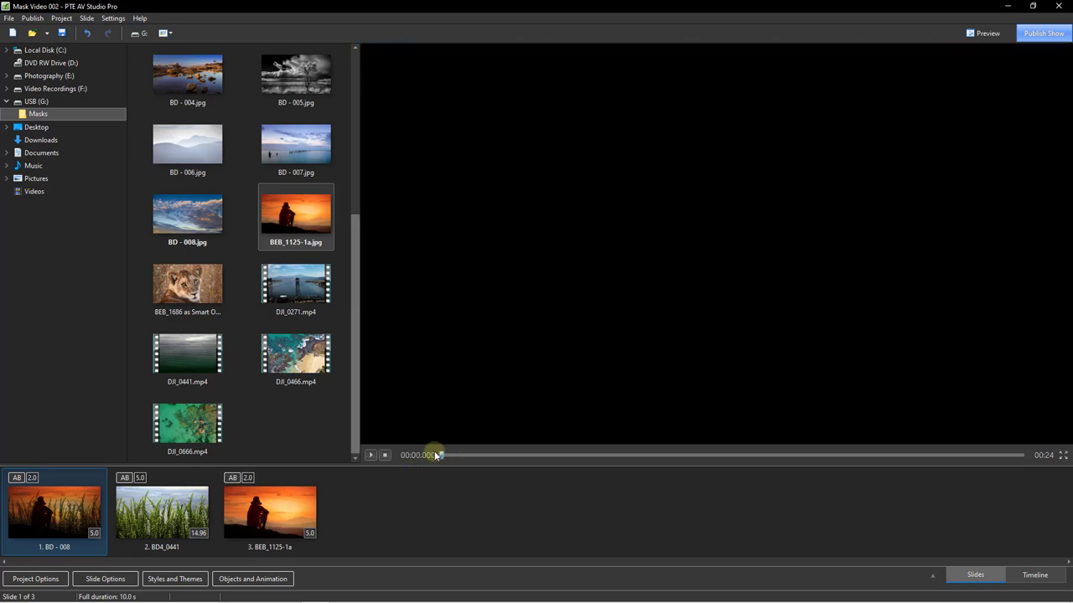
left_click(369, 455)
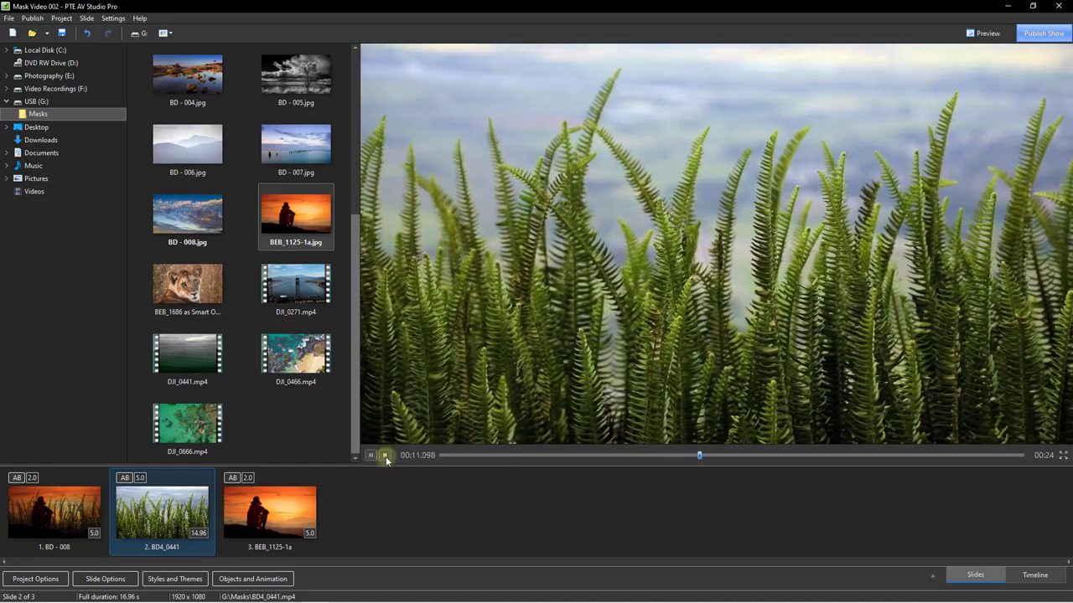
left_click(385, 456)
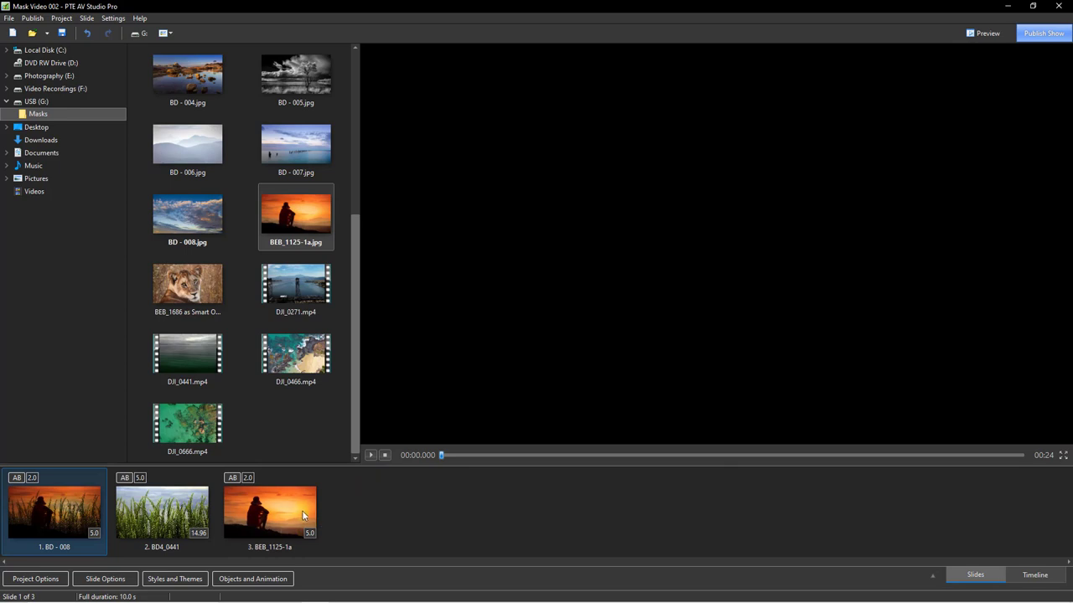
- Move the BEB_1125-1a slide ahead of the BD4_0441 slide and play the show from the start
left_click_drag(302, 511, 144, 507)
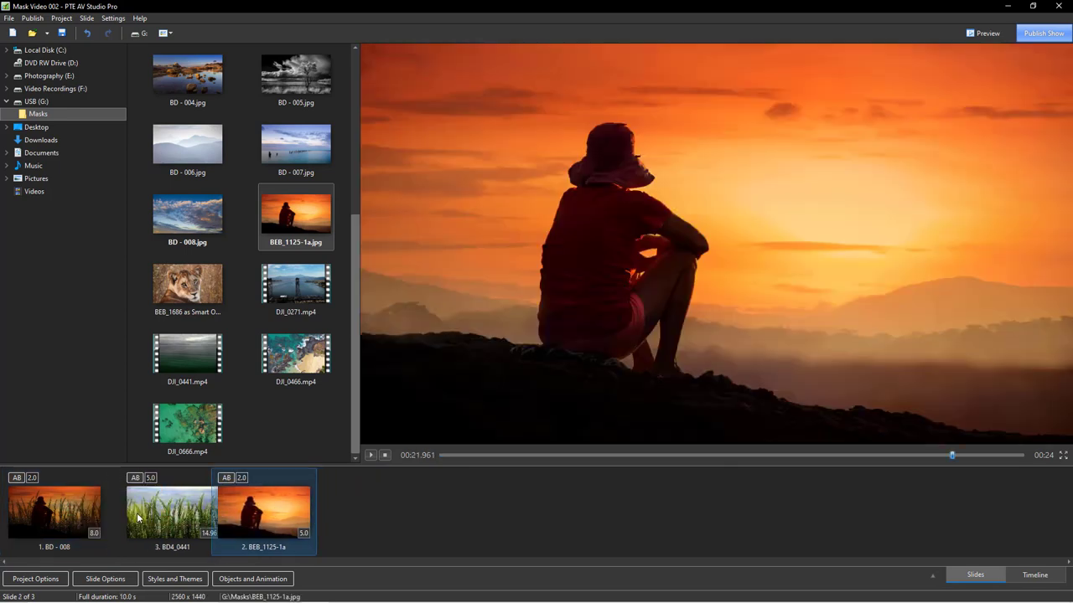
left_click(61, 518)
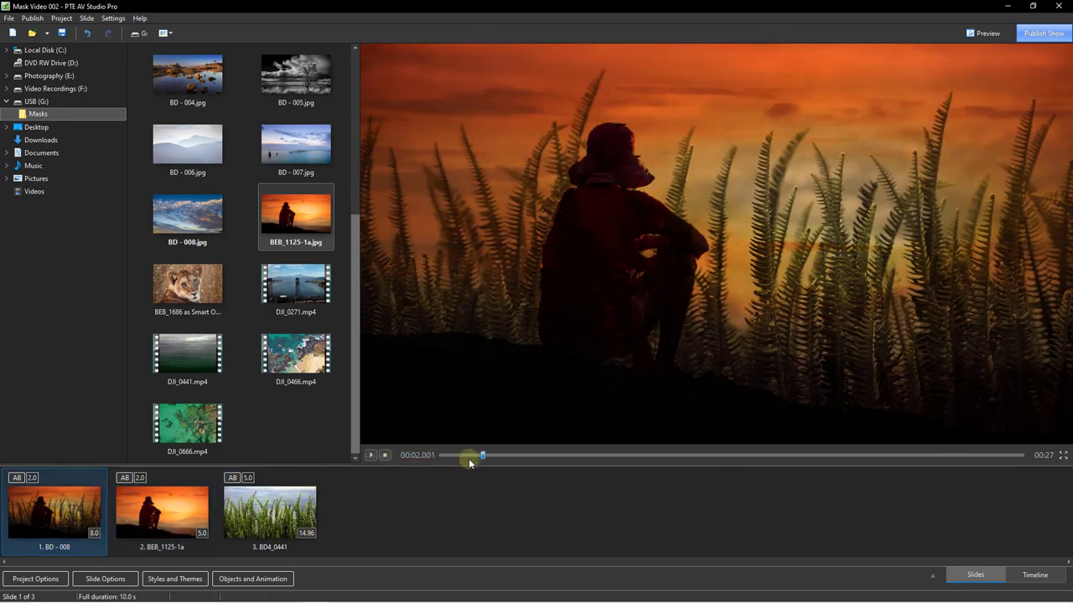
left_click_drag(482, 458, 370, 454)
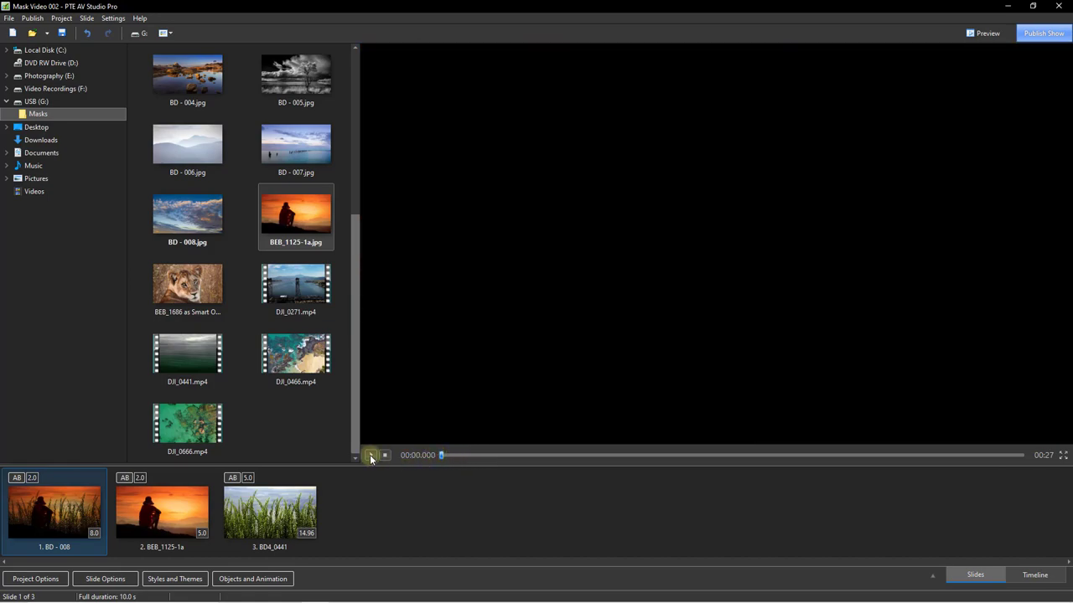
left_click(369, 455)
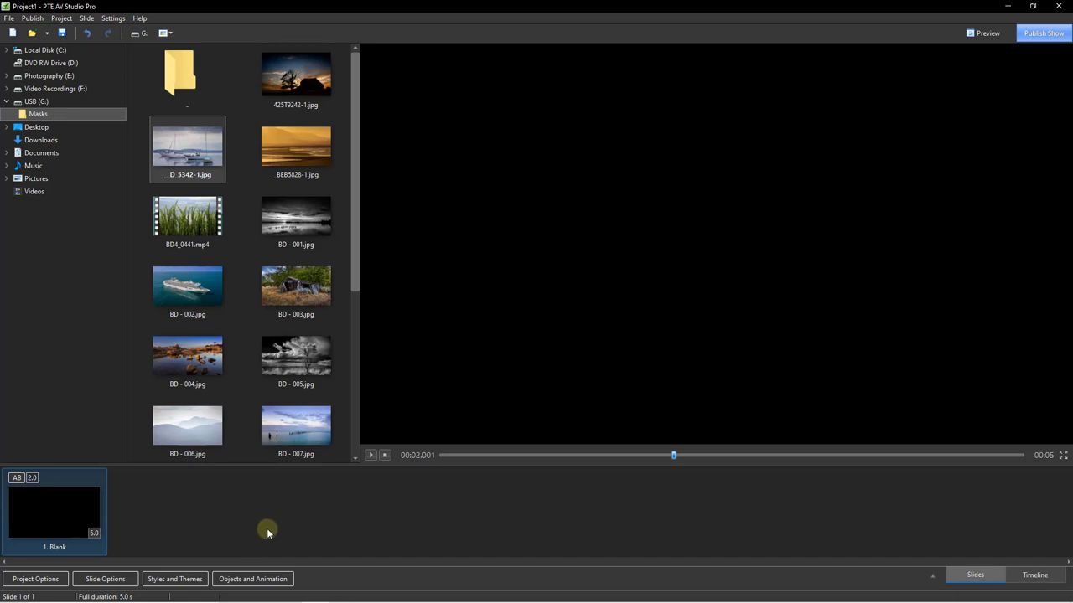
- Open the blank slide for object editing and look at the available ways of adding a mask
left_click(252, 579)
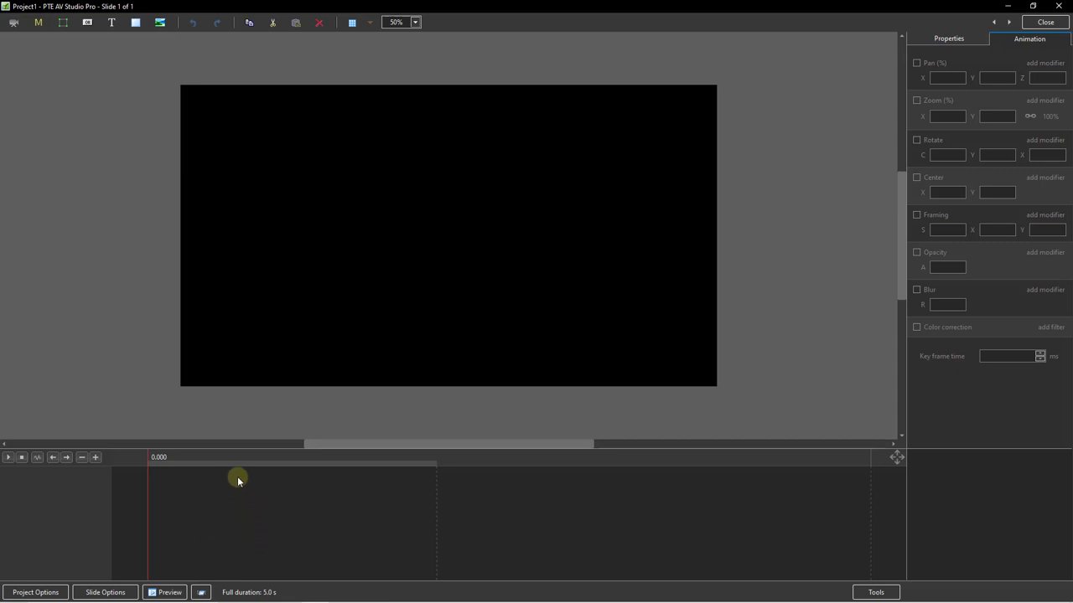
left_click(39, 24)
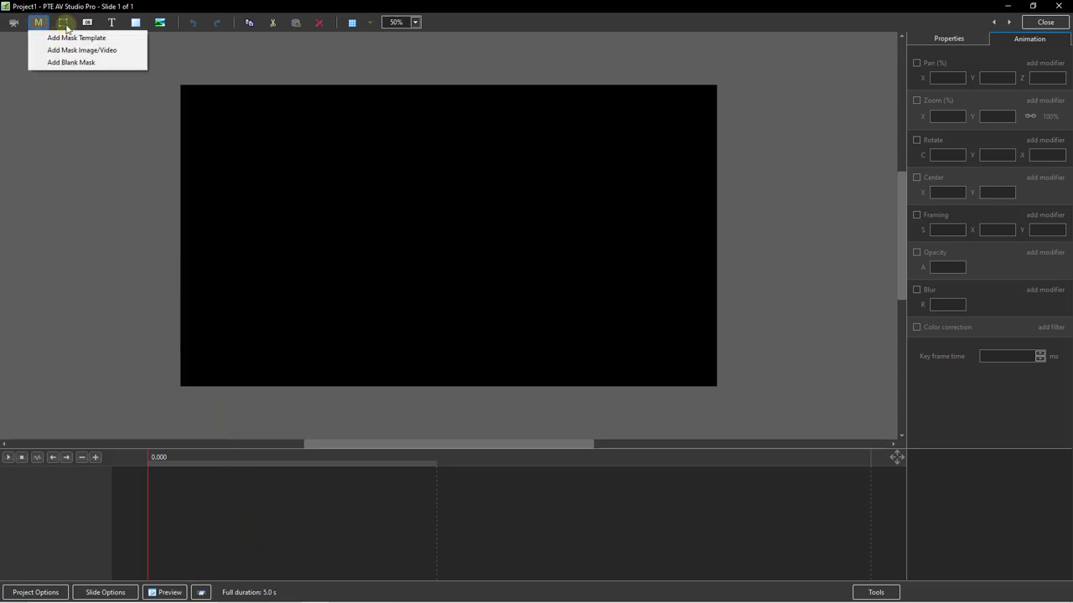
left_click(89, 64)
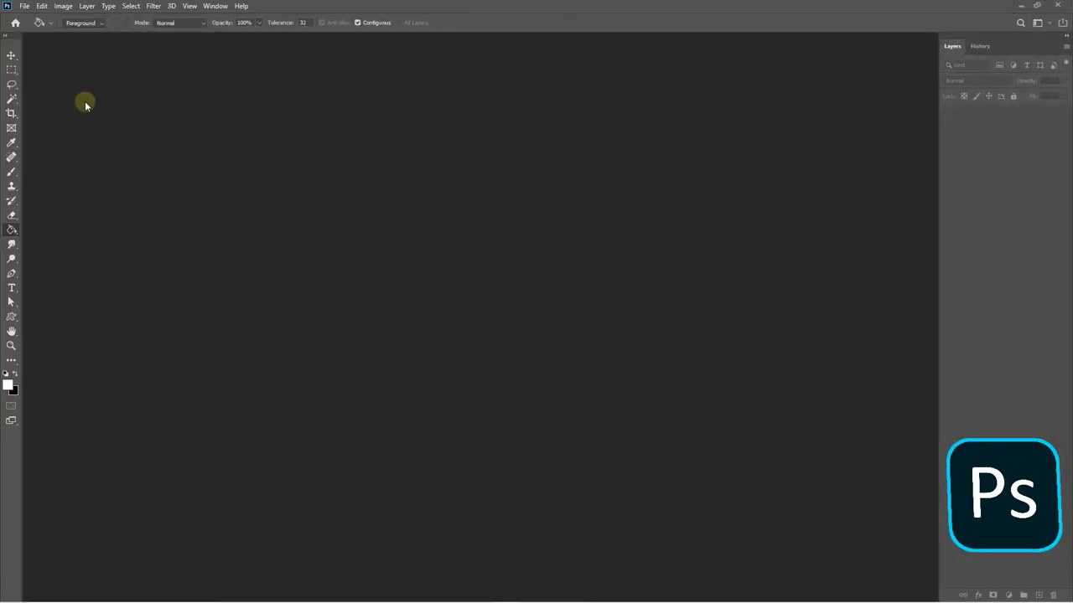
- In Photoshop, create a 1920 x 1080 px, 72 ppi document with a black background and place a vertical guide at its centre
left_click(25, 7)
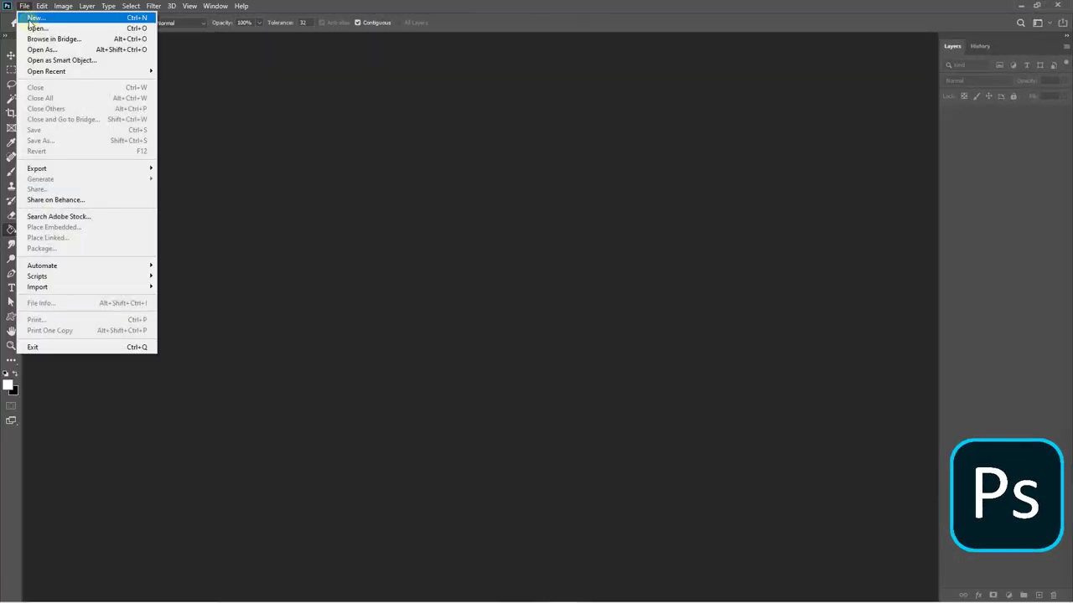
left_click(30, 25)
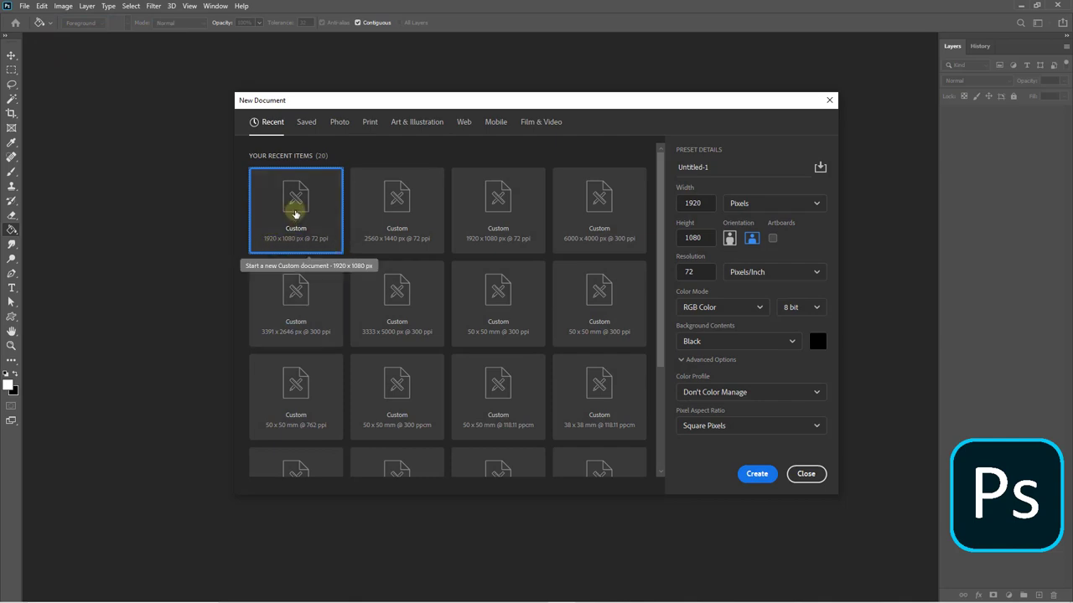
double_click(294, 214)
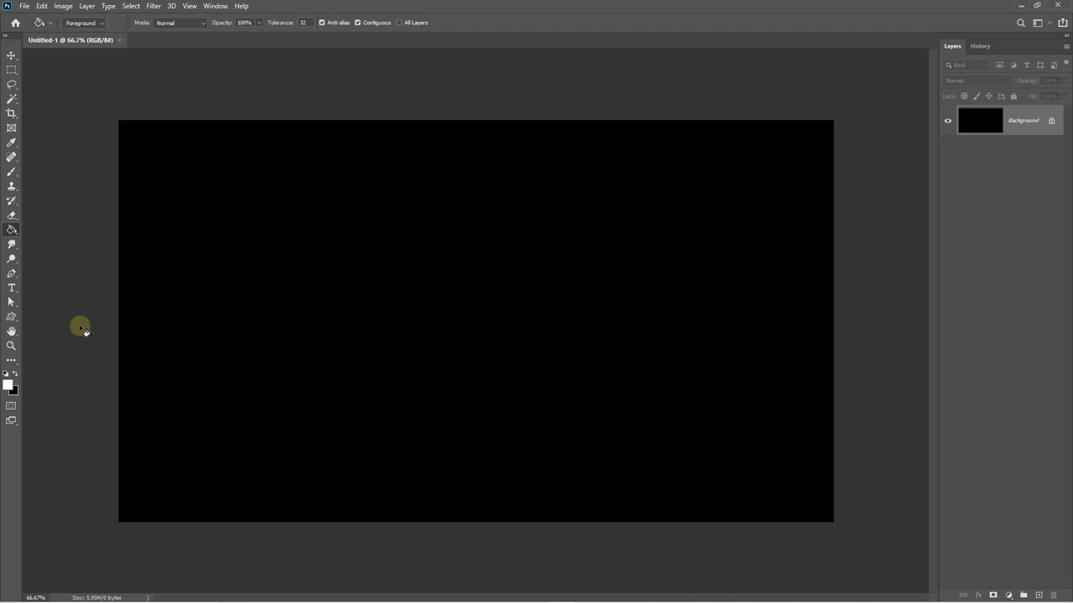
key("ctrl+r")
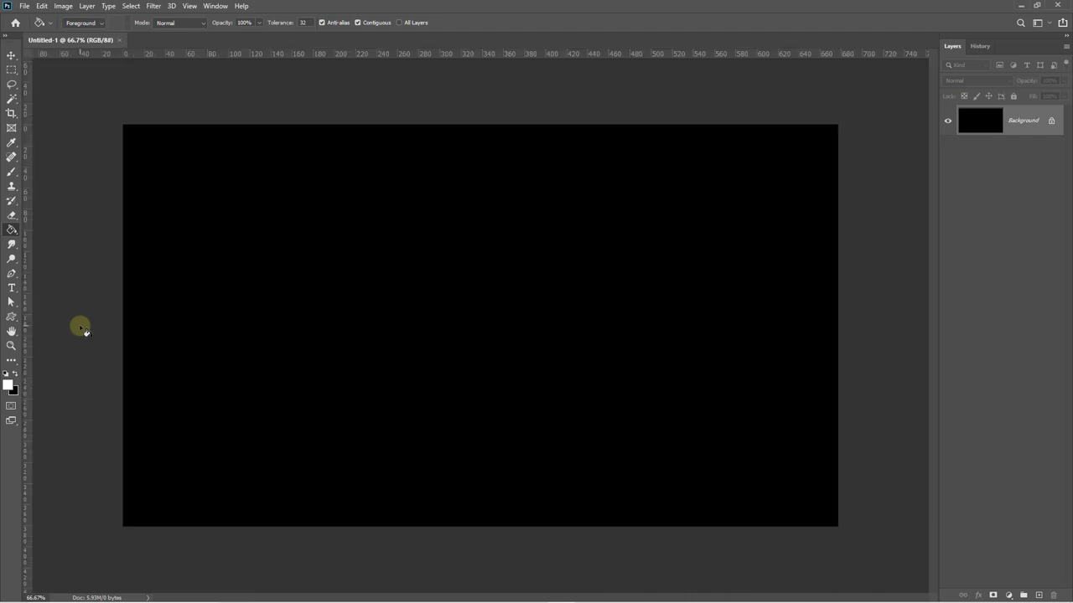
left_click_drag(28, 333, 481, 339)
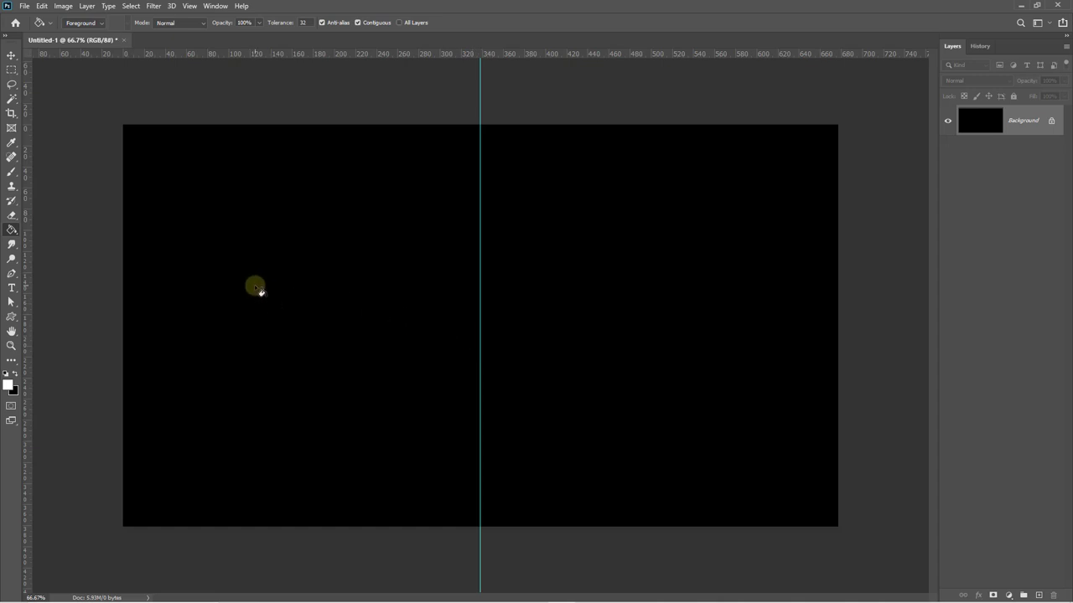
- Select the left half of the canvas up to the guide, fill it with the white foreground colour, and deselect
left_click(12, 73)
left_click(44, 70)
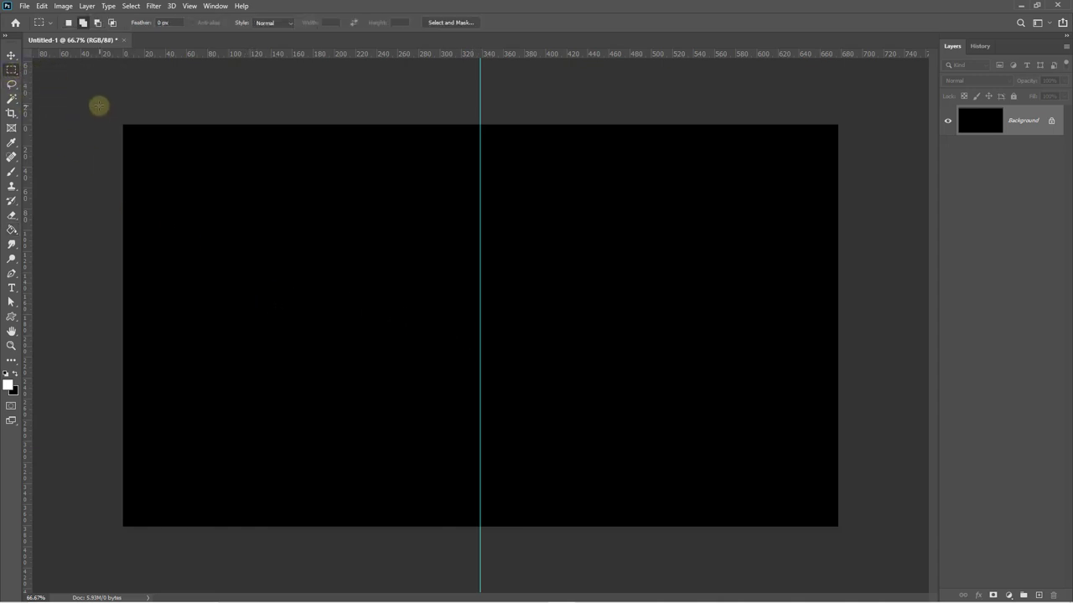
left_click_drag(124, 124, 478, 532)
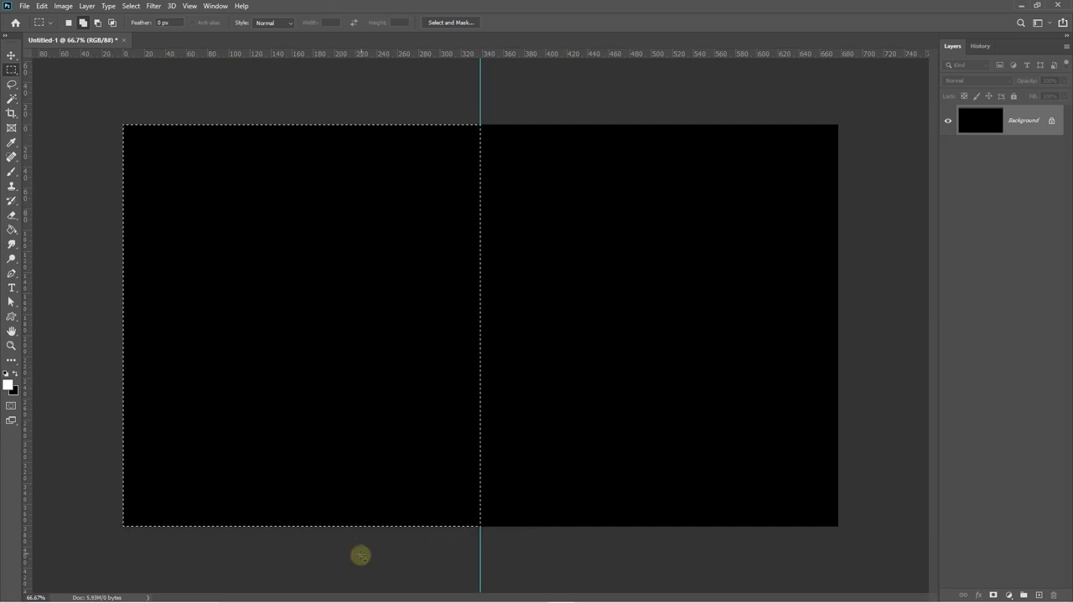
key("alt")
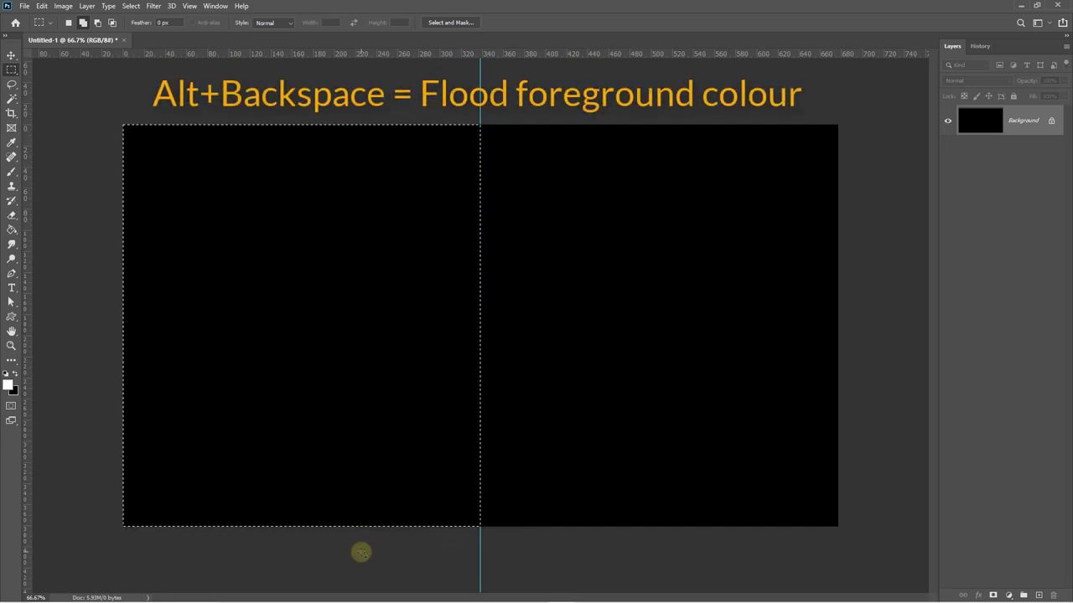
key("alt+BackSpace")
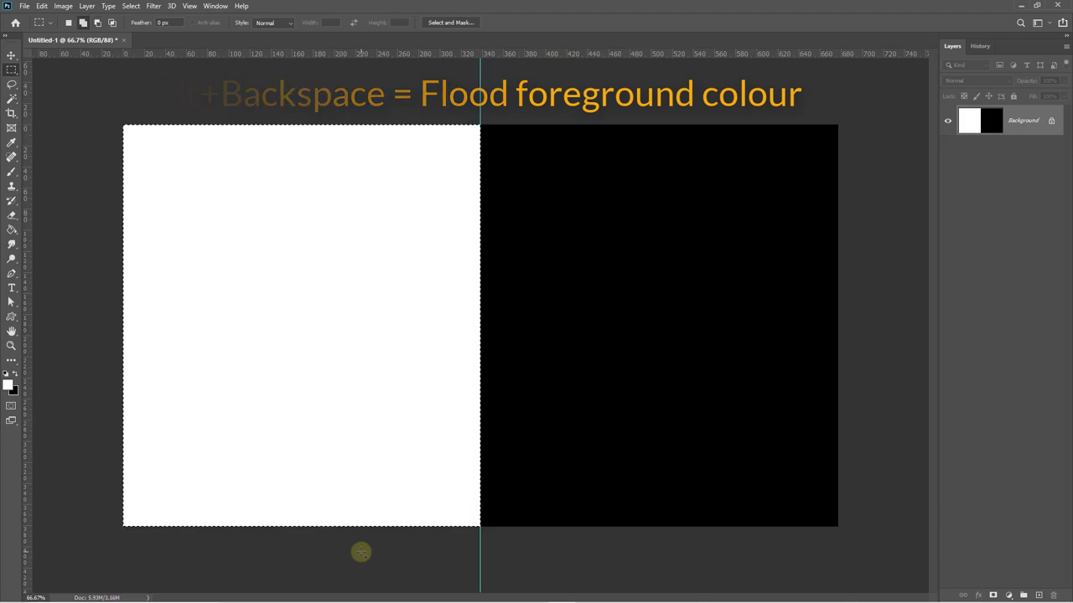
key("ctrl+d")
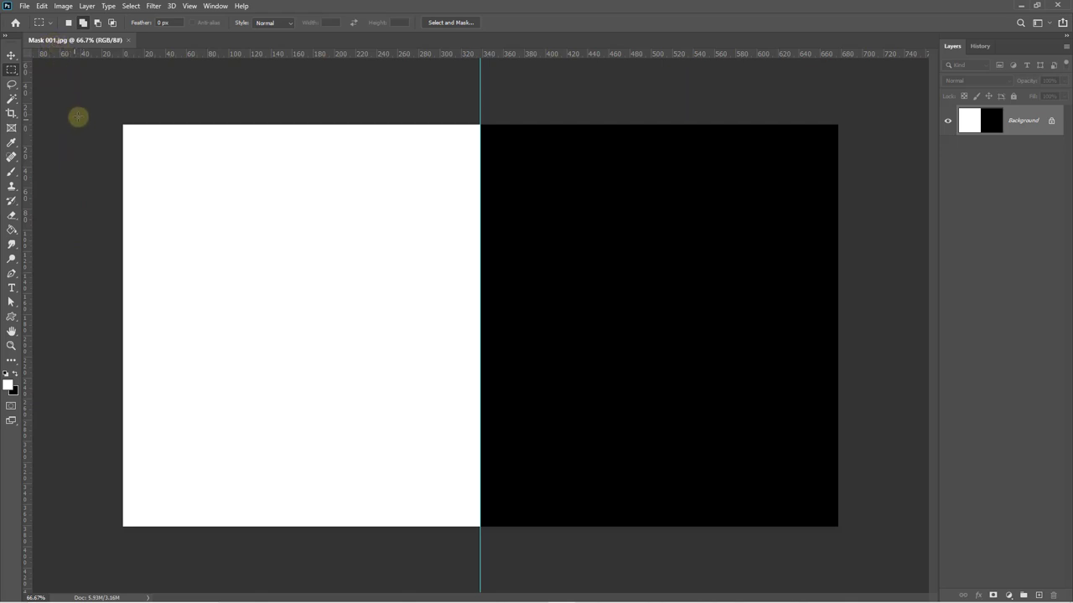
- Rotate the Mask 001.jpg canvas by 180°
left_click(62, 6)
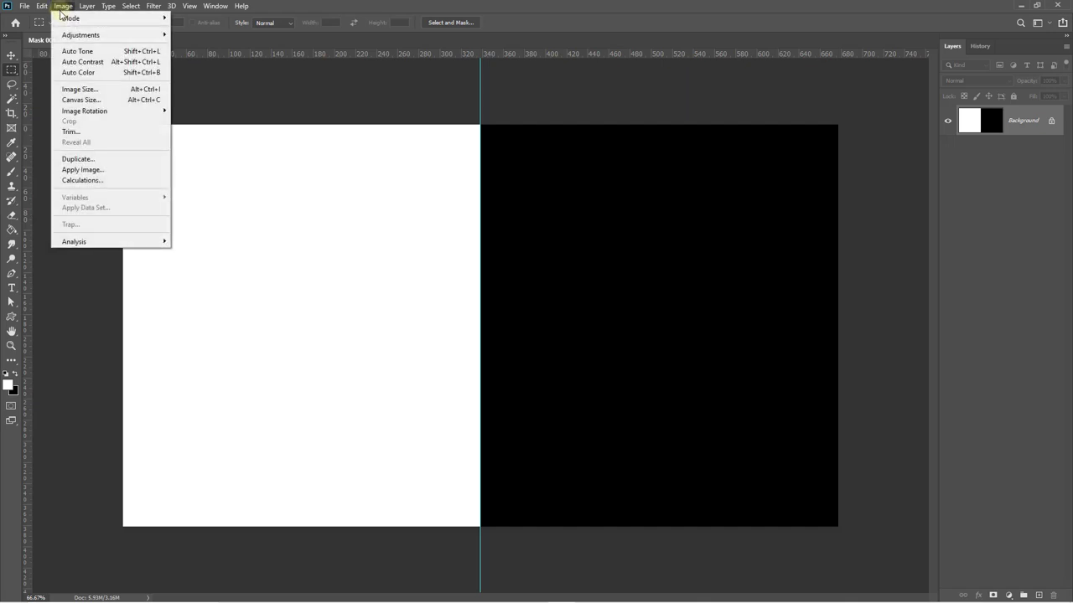
mouse_move(126, 111)
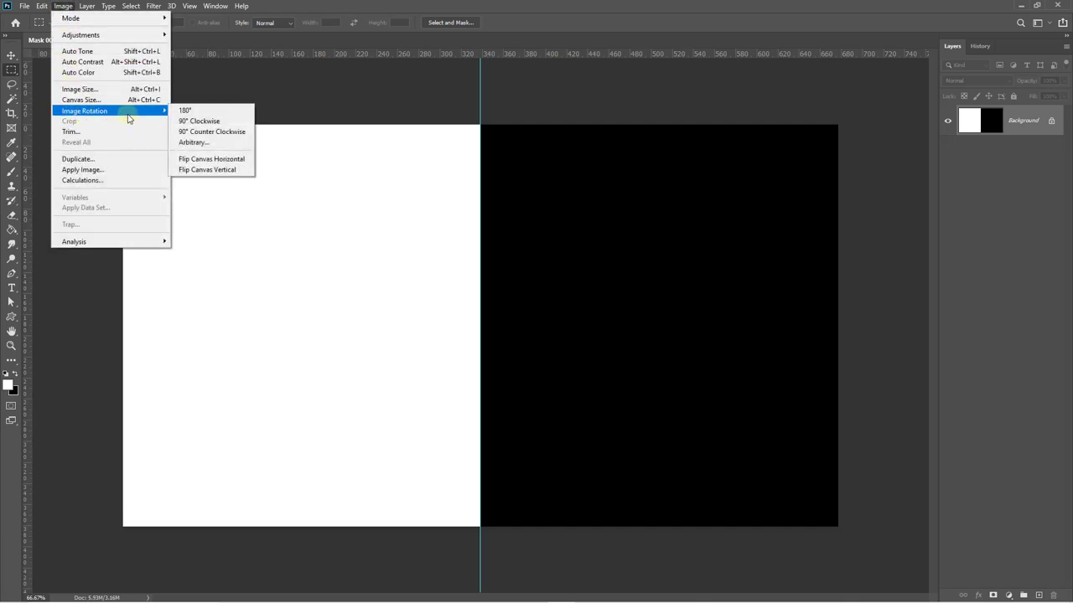
left_click(188, 114)
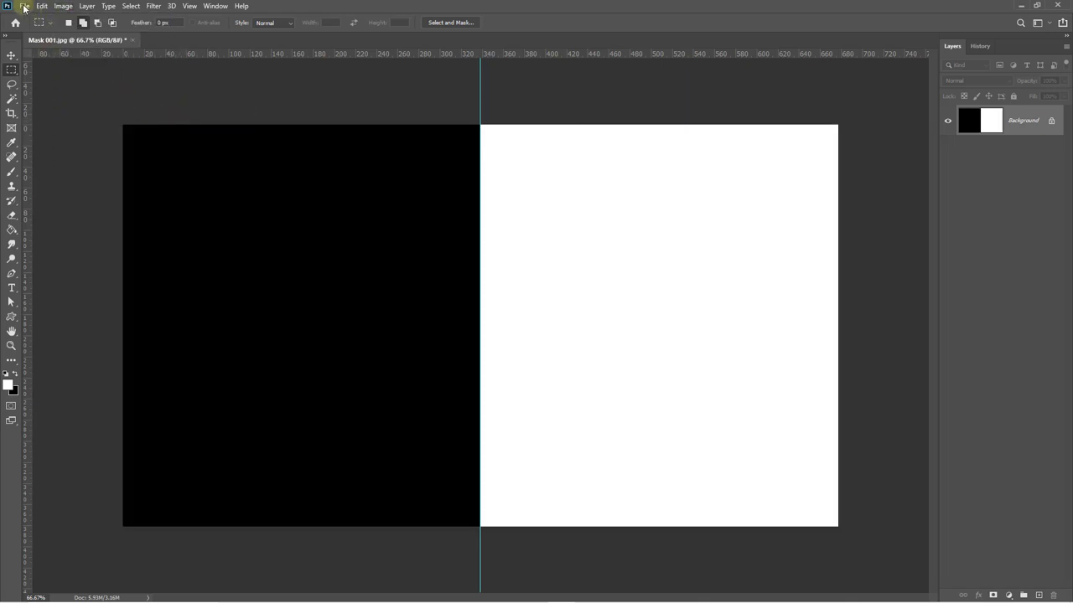
- Save the rotated image as a separate JPEG named Mask 002 in the Masks folder
left_click(25, 7)
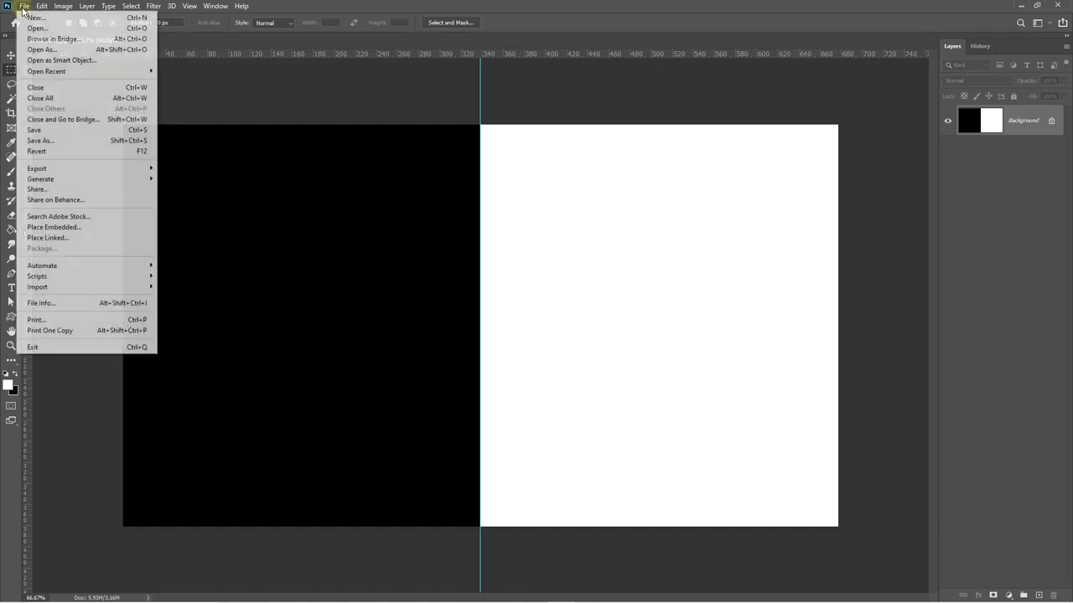
left_click(37, 142)
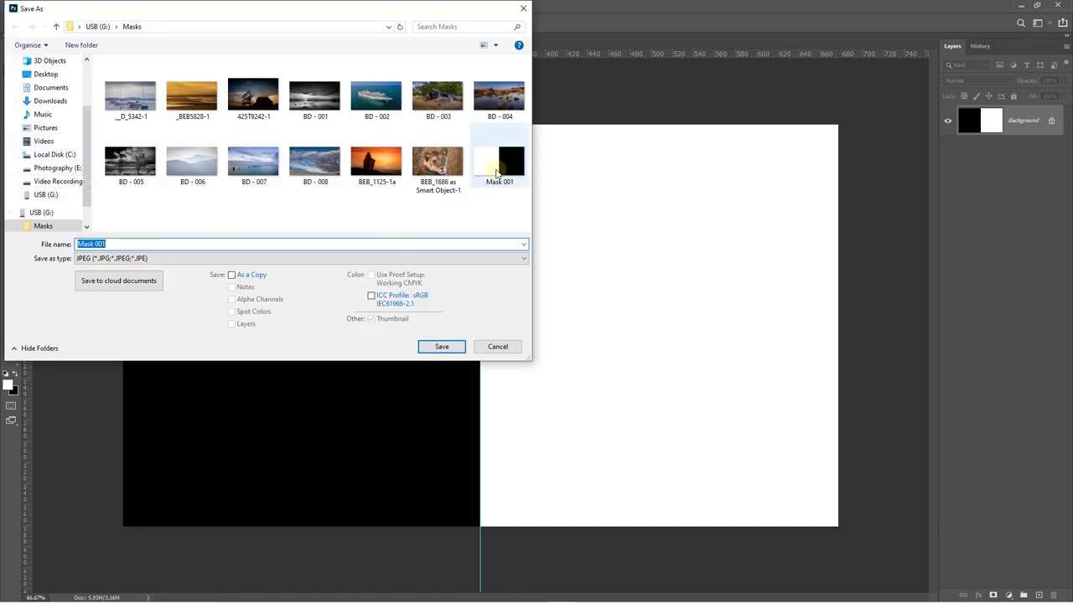
left_click(497, 173)
left_click(118, 244)
left_click(124, 243)
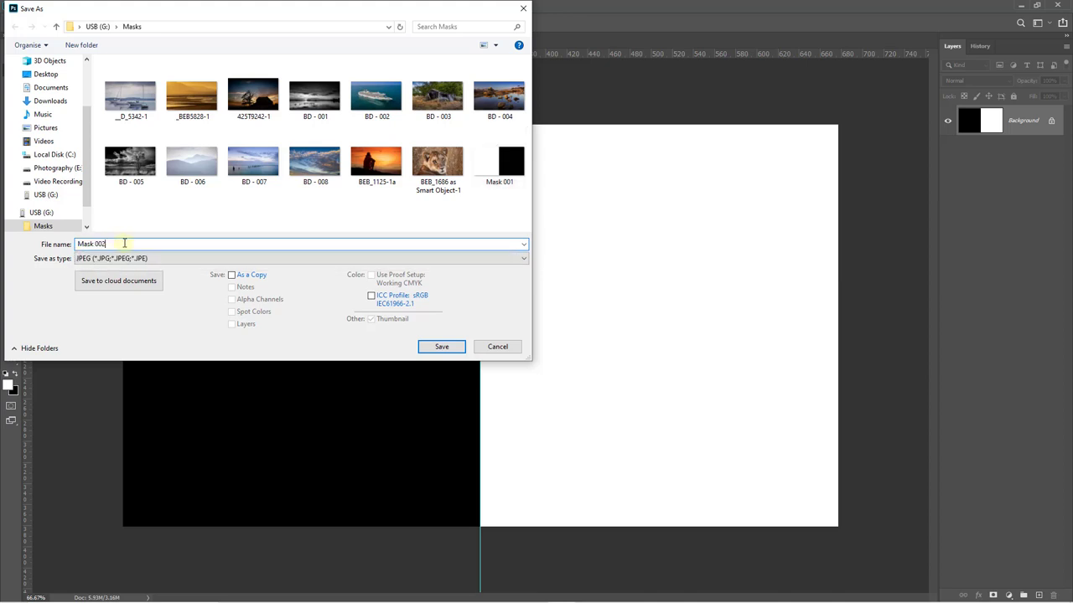
key("Return")
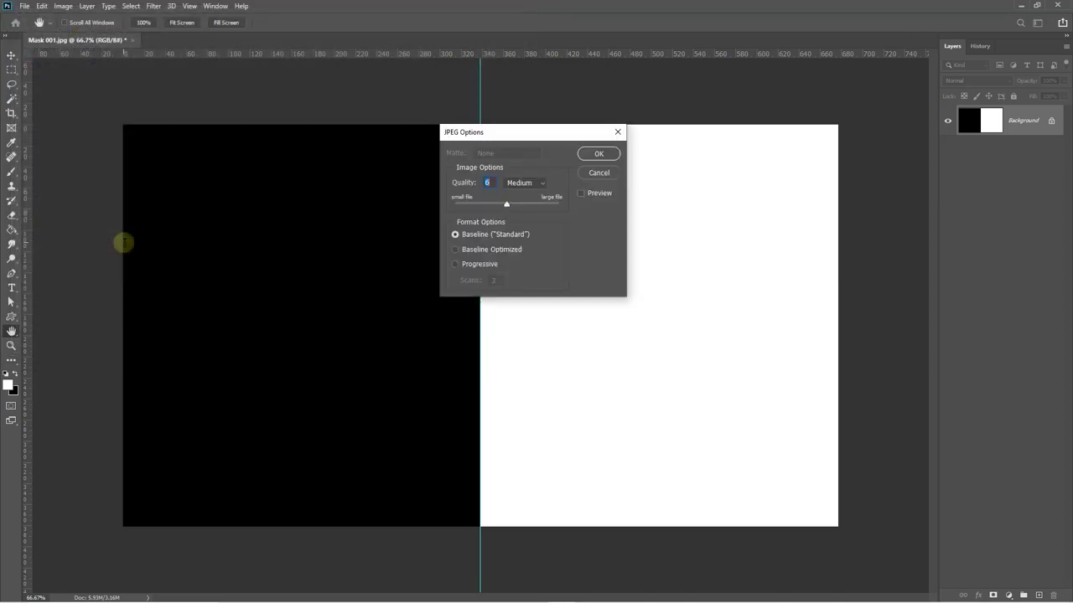
left_click(598, 153)
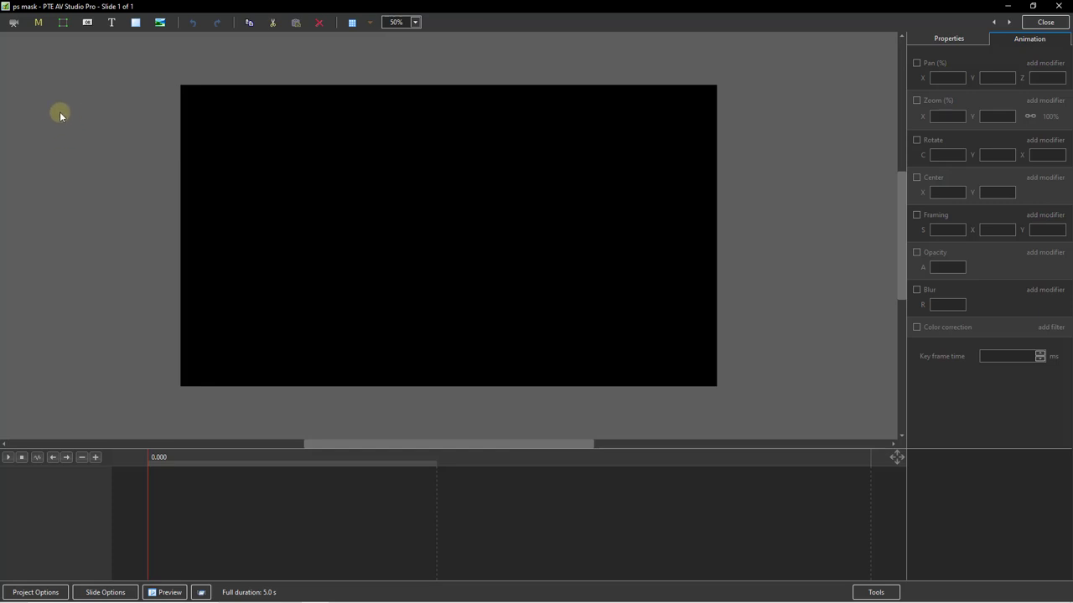
- Back in PTE AV Studio Pro, add a blank mask to the slide and insert the Mask 001 image into its Mask Stencil
left_click(39, 23)
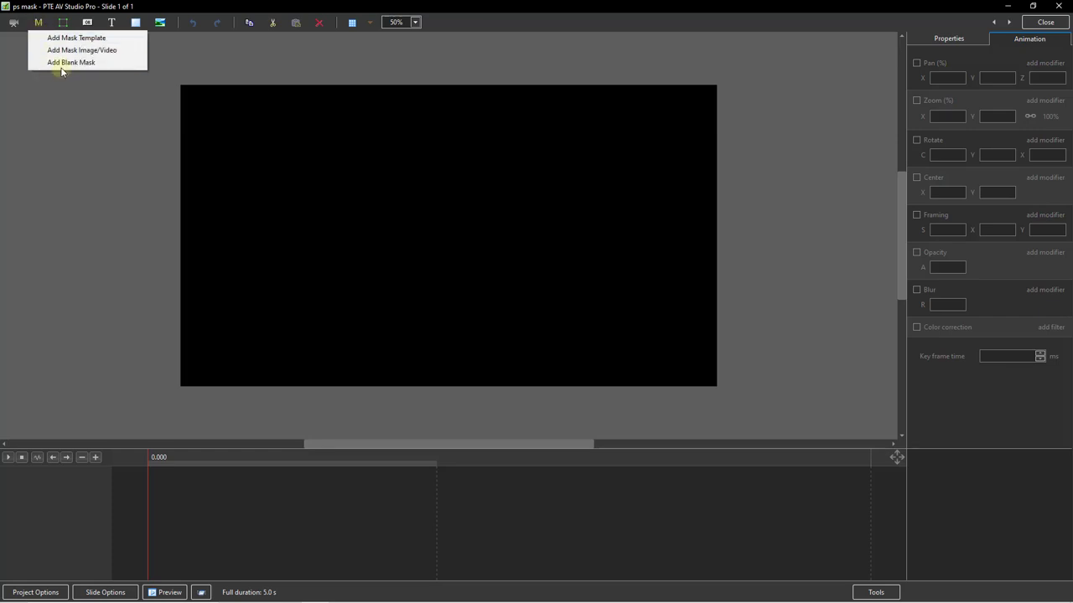
left_click(63, 63)
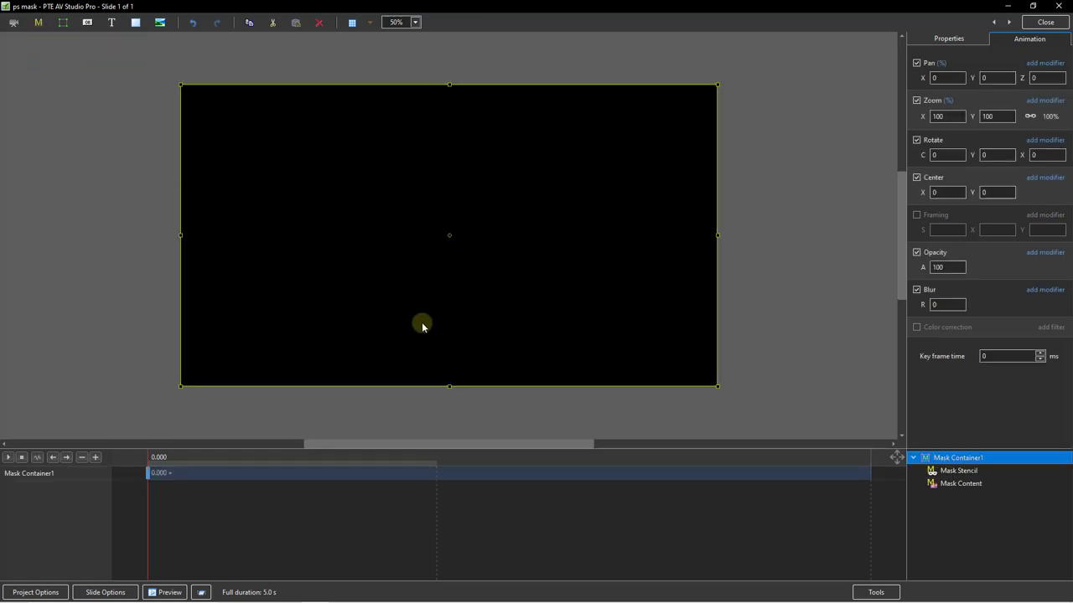
left_click(960, 473)
right_click(962, 475)
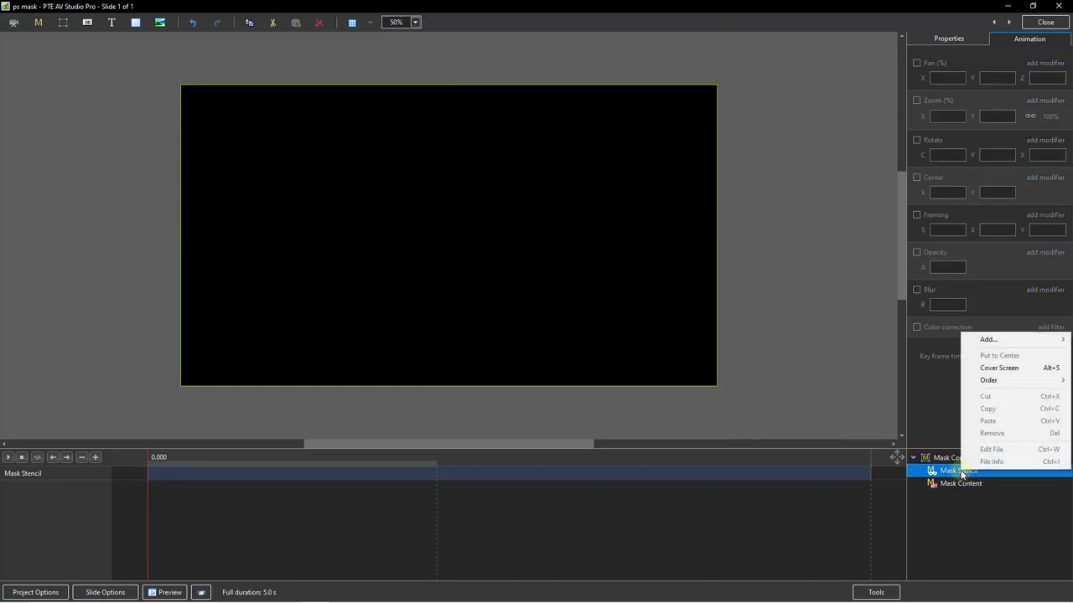
mouse_move(987, 341)
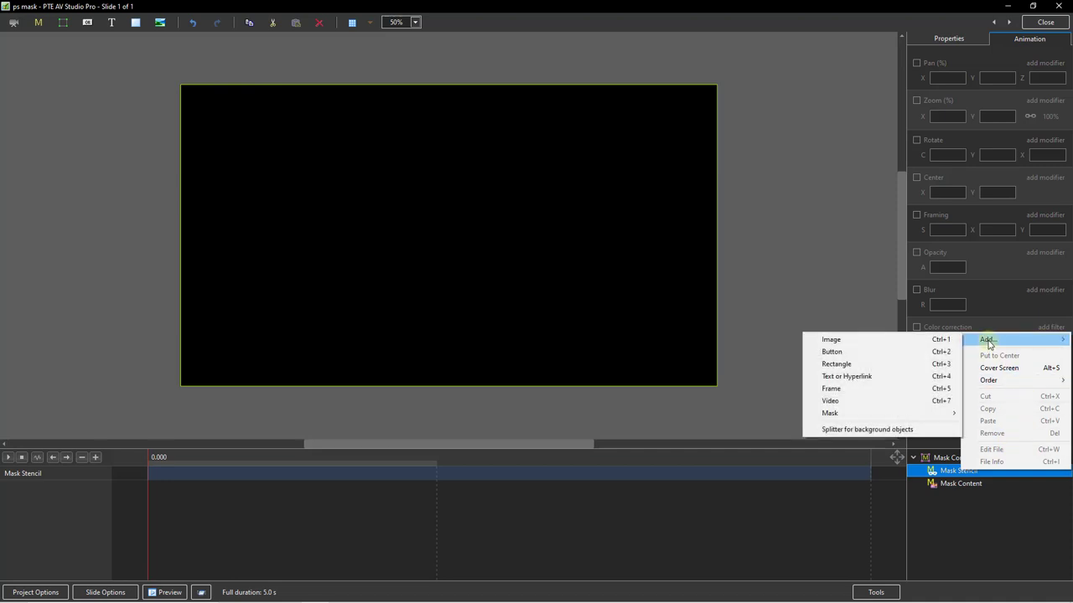
left_click(893, 341)
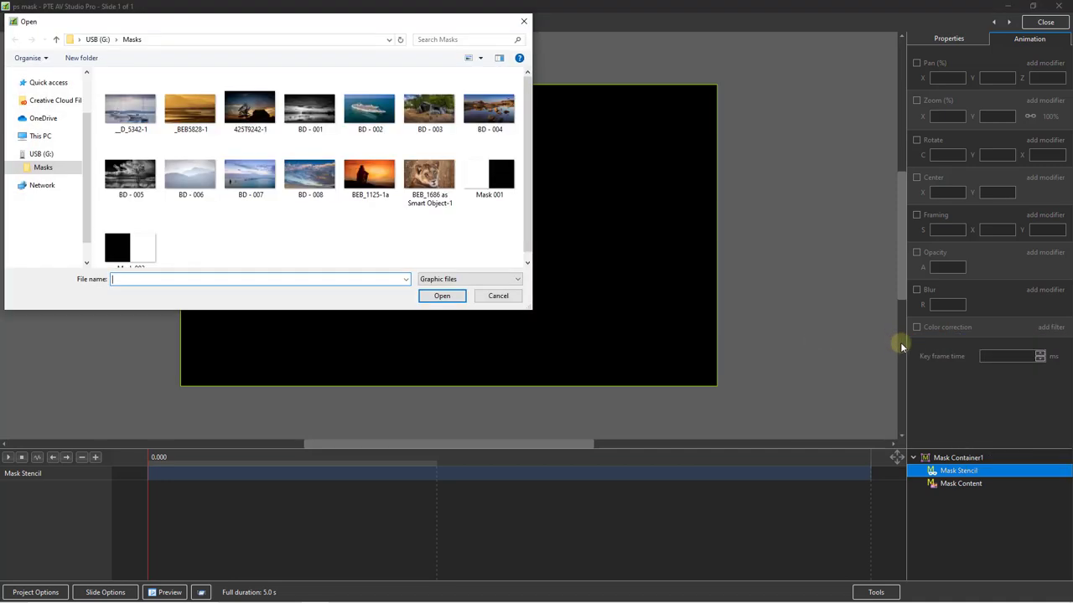
left_click(483, 183)
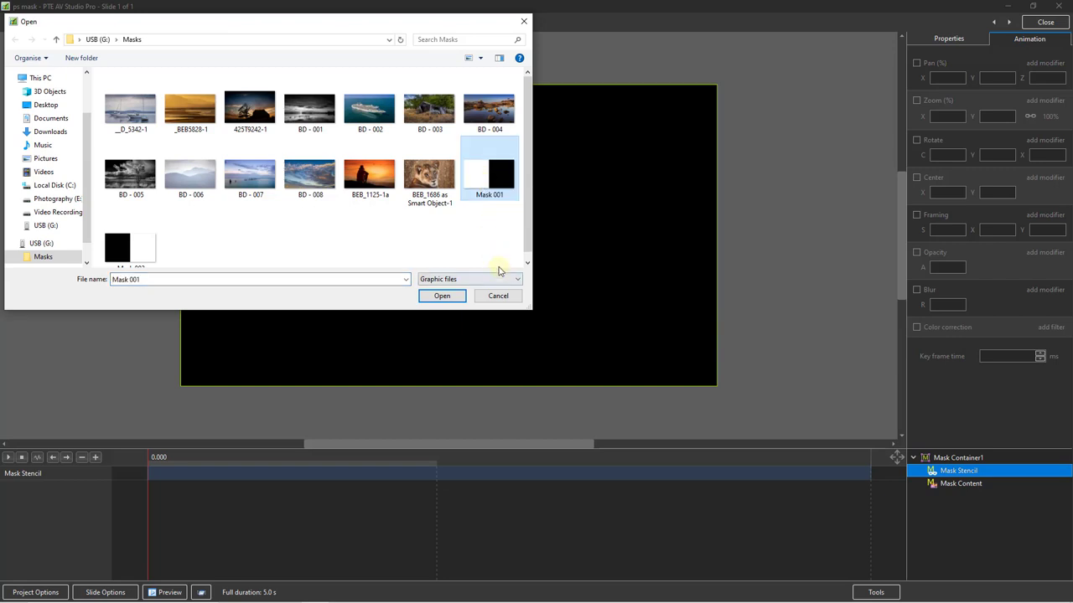
left_click(441, 298)
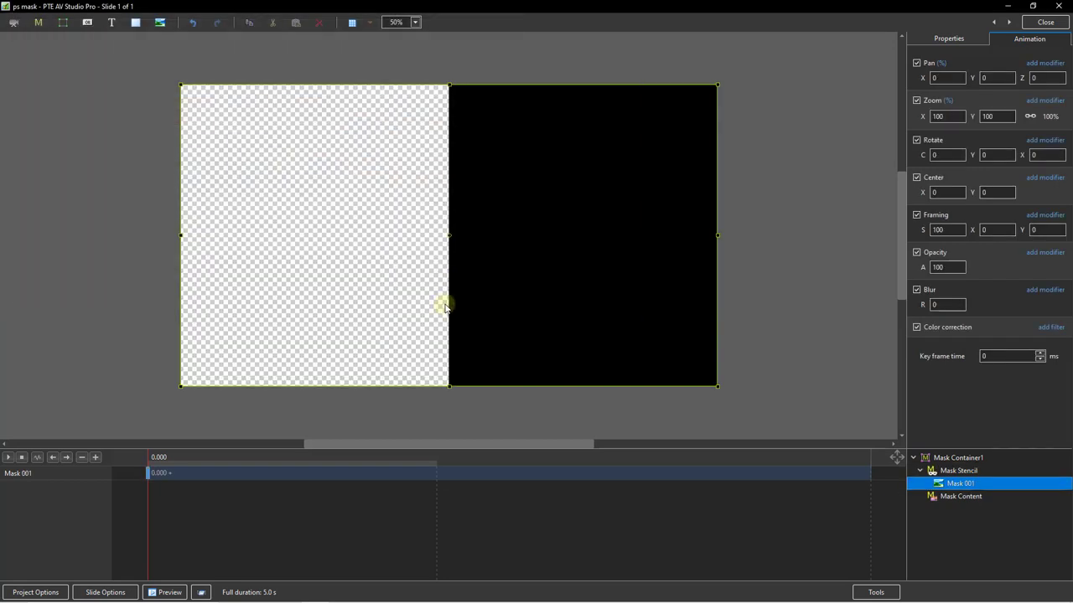
- Insert the __D_5342-1 image into the Mask Content and select the whole mask container
left_click(953, 498)
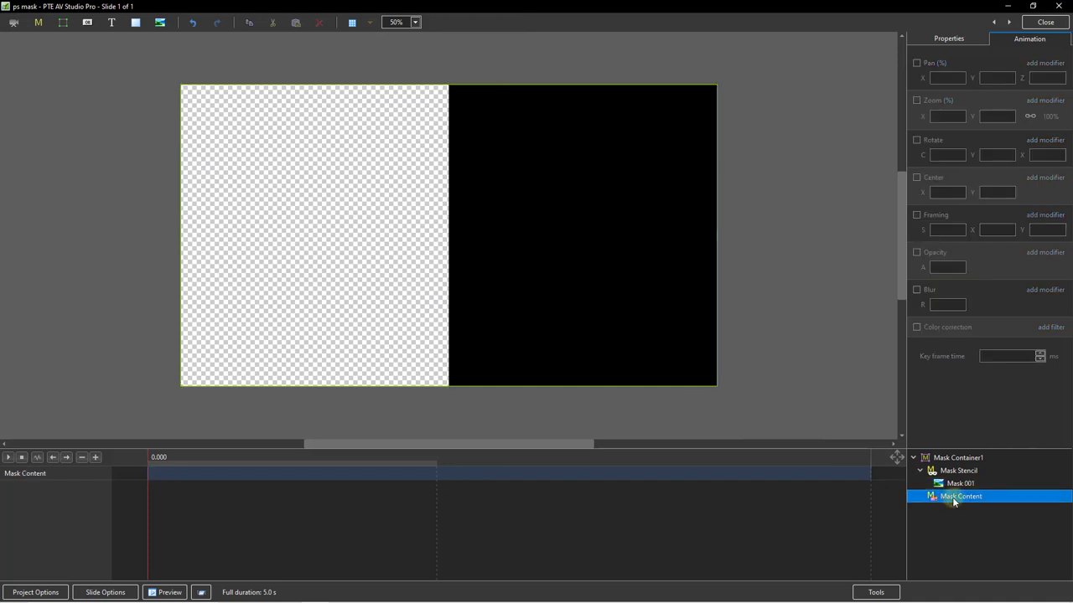
right_click(999, 497)
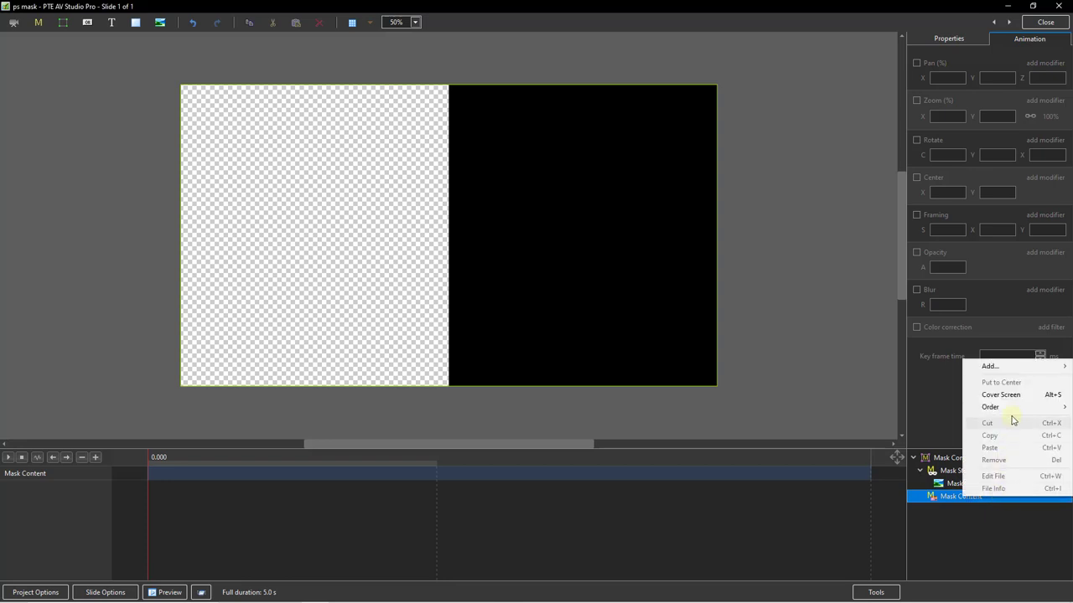
mouse_move(989, 369)
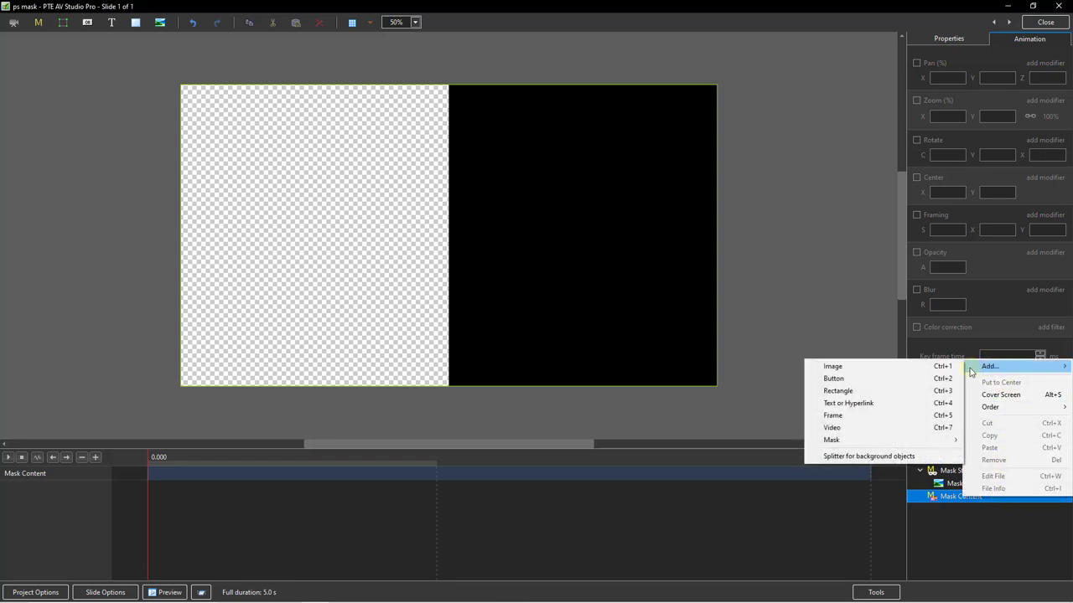
left_click(873, 367)
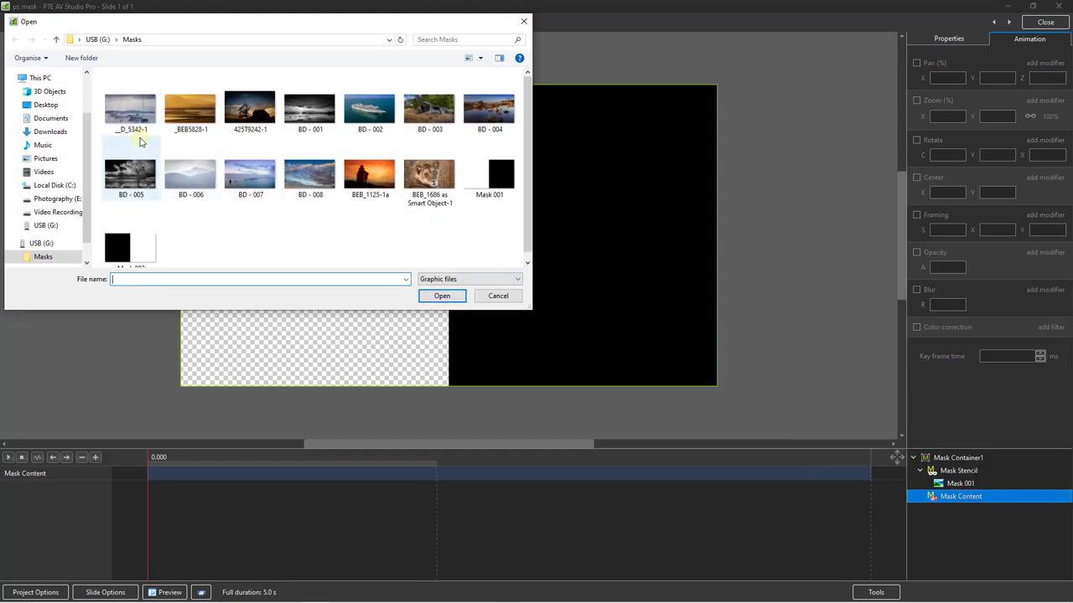
left_click(126, 118)
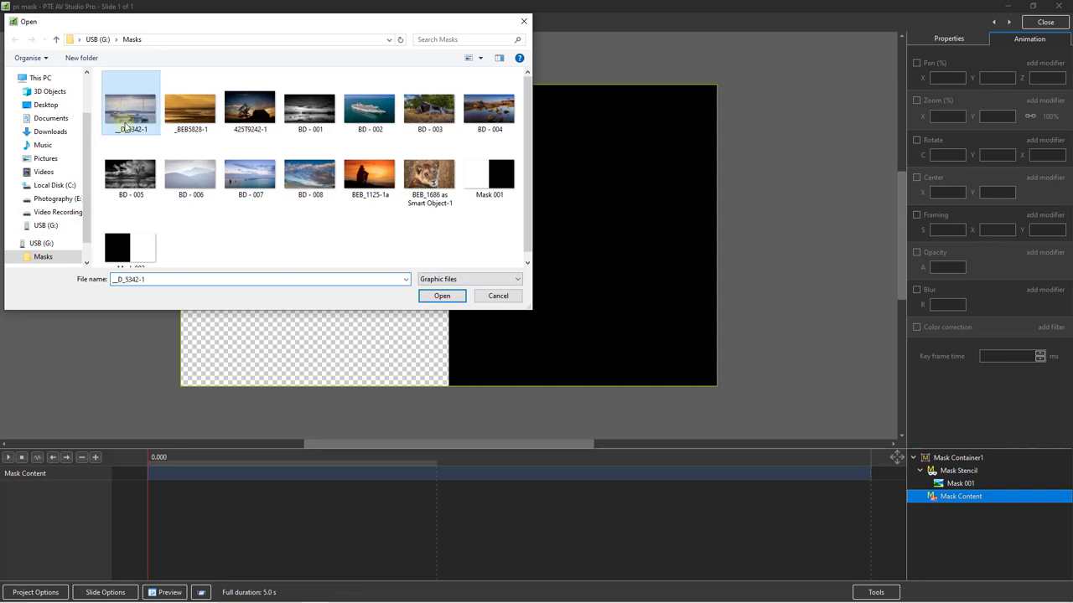
left_click(442, 296)
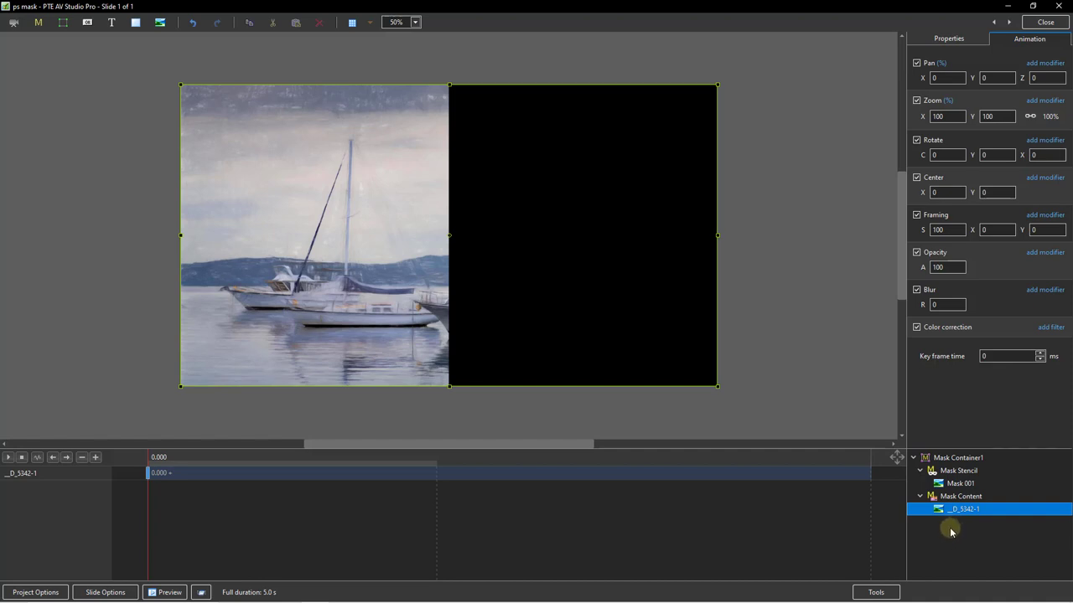
left_click(955, 459)
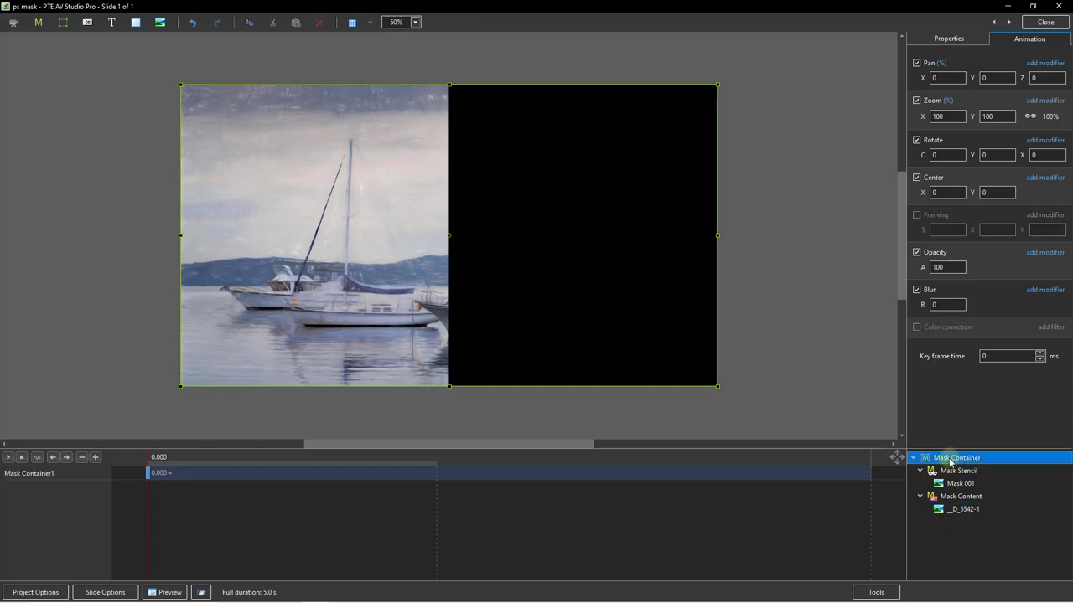
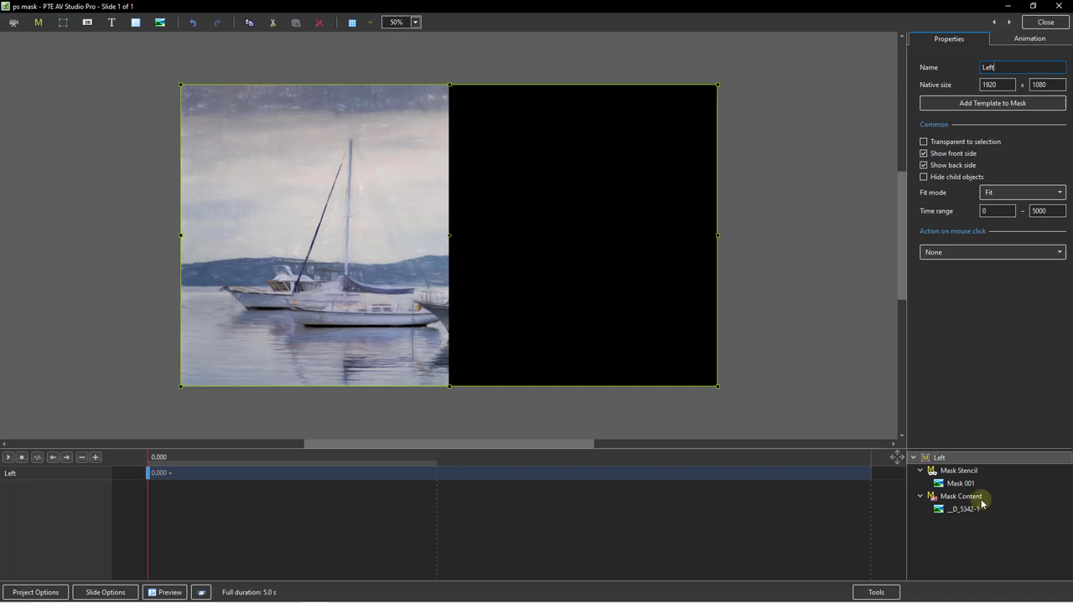
- Collapse the Left mask container and add a second blank mask to the slide
left_click(913, 458)
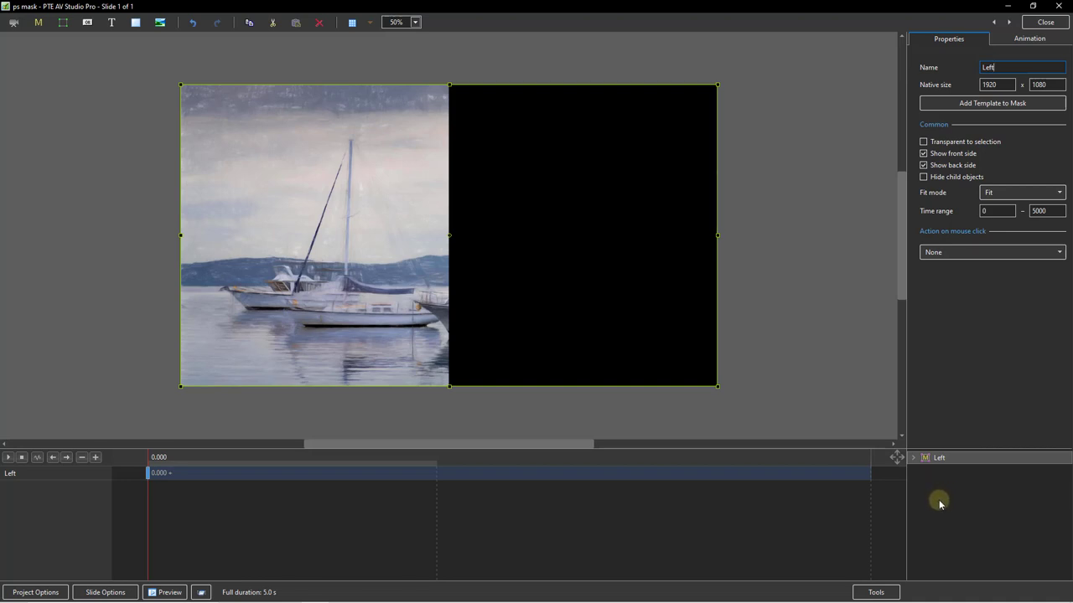
left_click(942, 497)
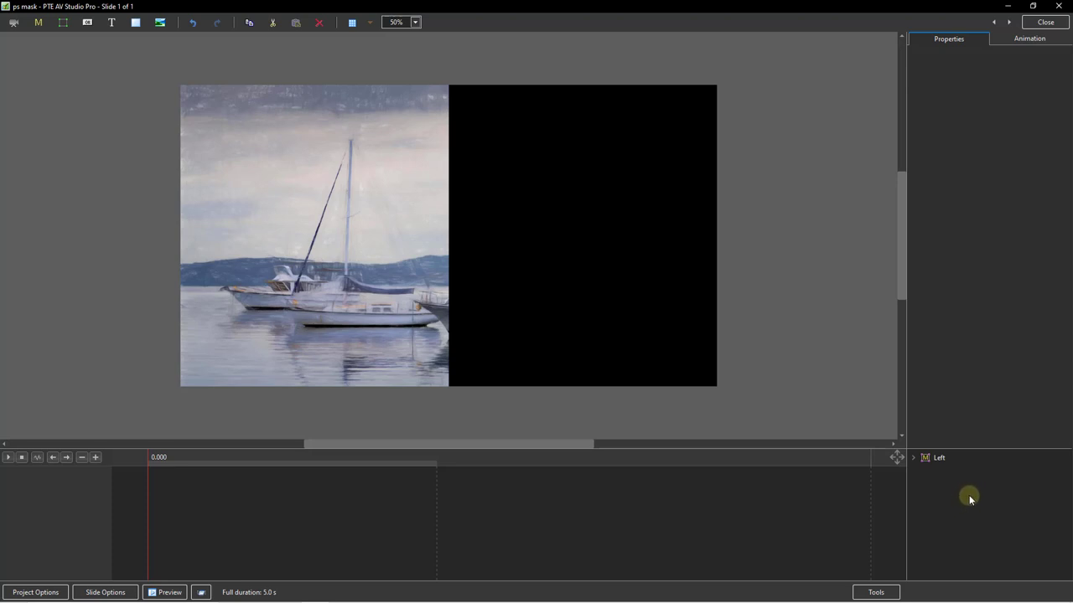
right_click(968, 494)
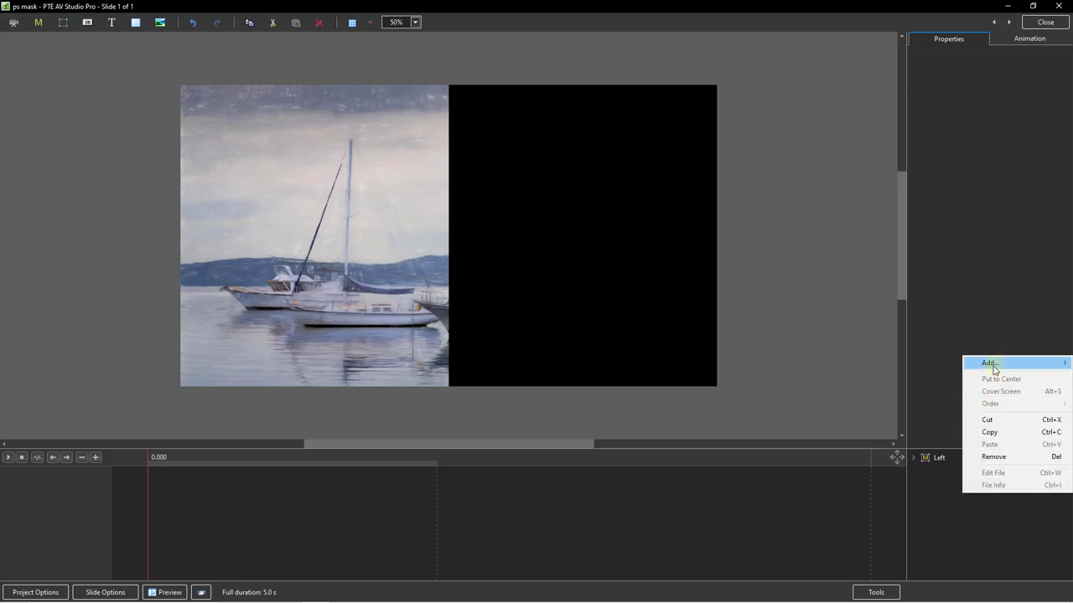
mouse_move(993, 365)
mouse_move(838, 437)
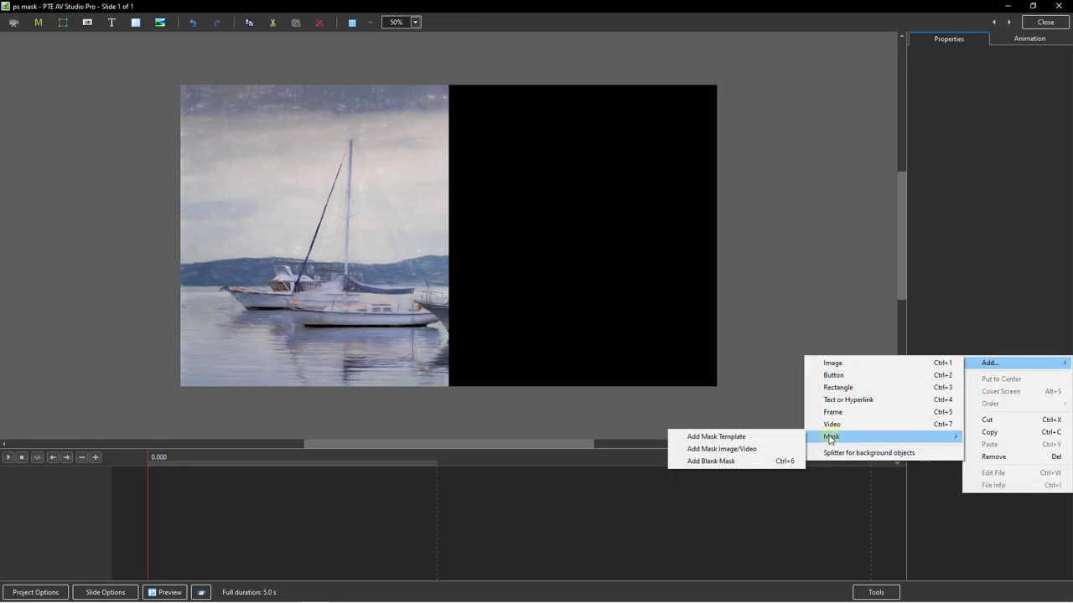
left_click(743, 462)
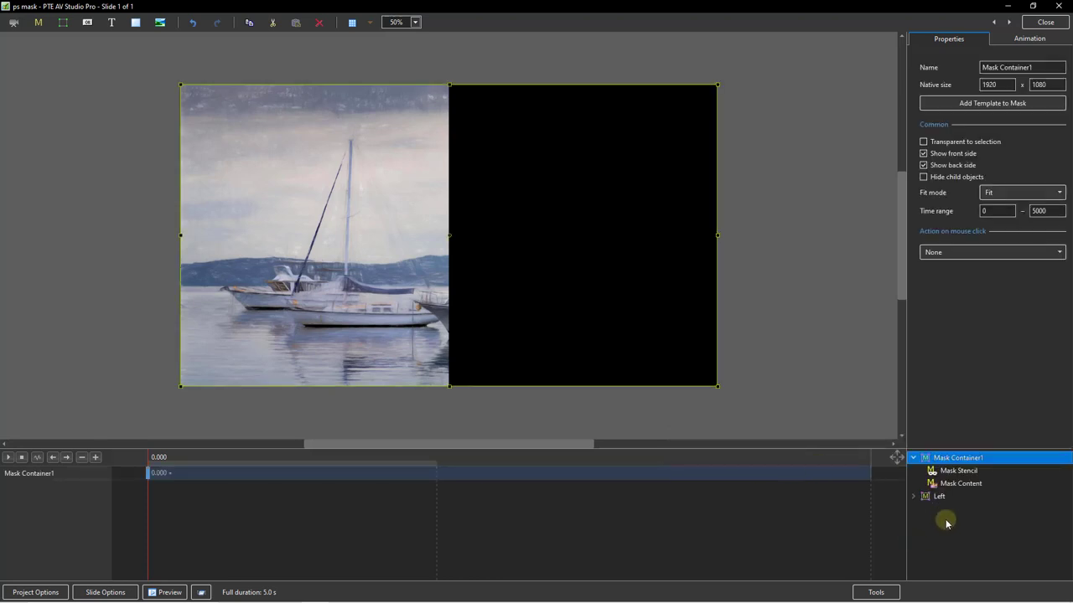
- Insert the Mask 002 image from the Masks folder into the new container's Mask Stencil
left_click(964, 473)
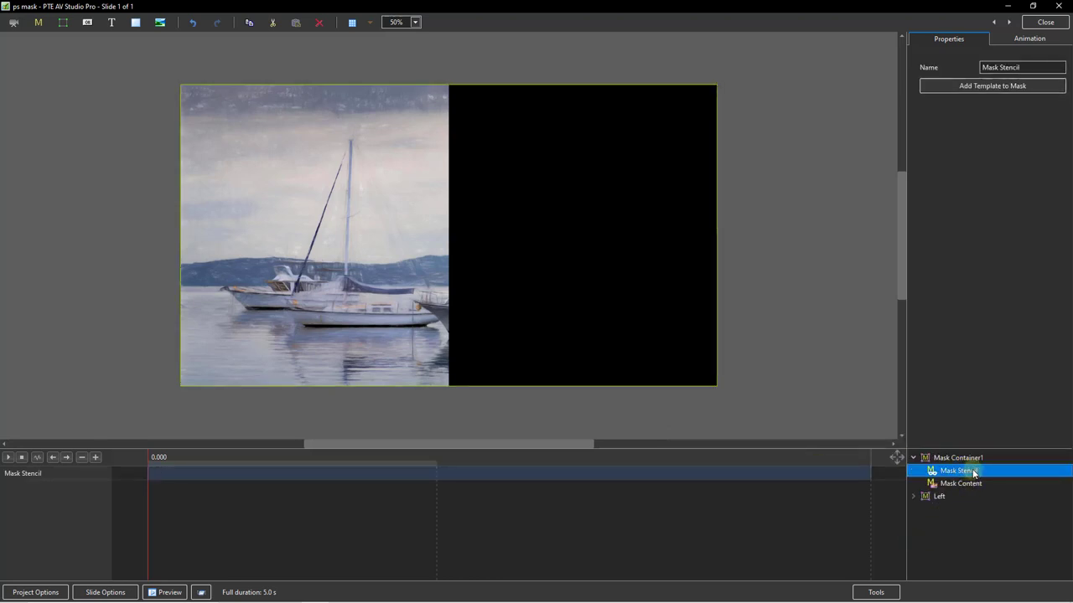
right_click(965, 475)
mouse_move(985, 342)
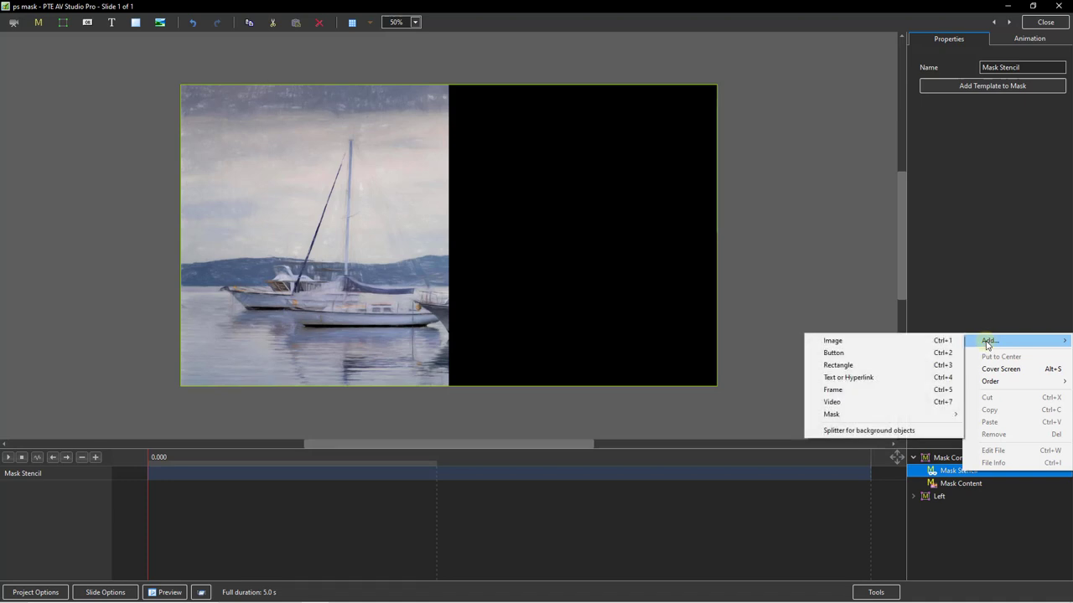
left_click(891, 342)
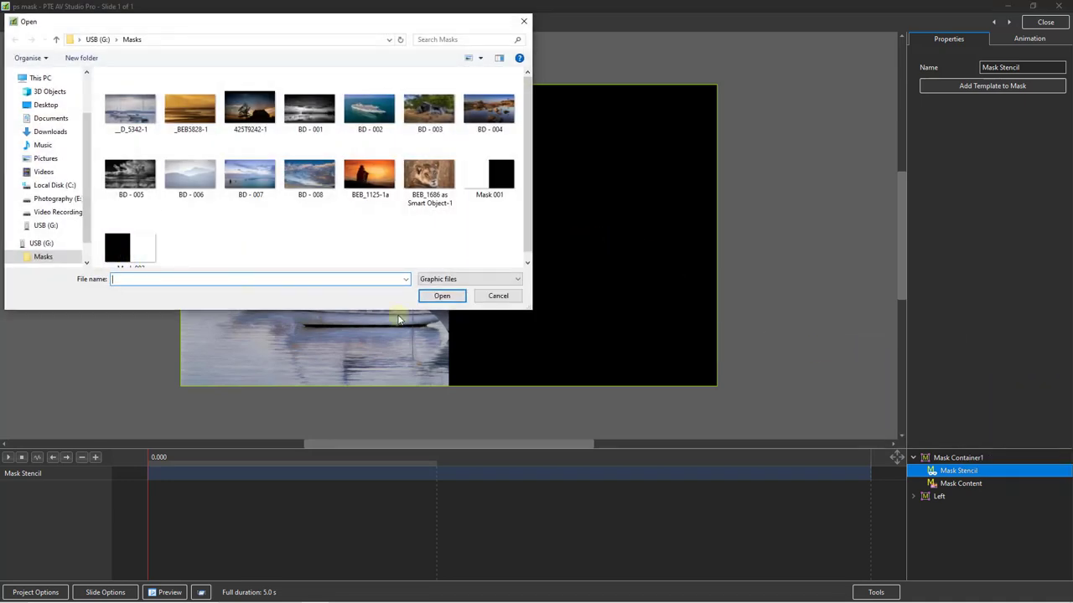
left_click_drag(389, 310, 389, 320)
left_click(121, 246)
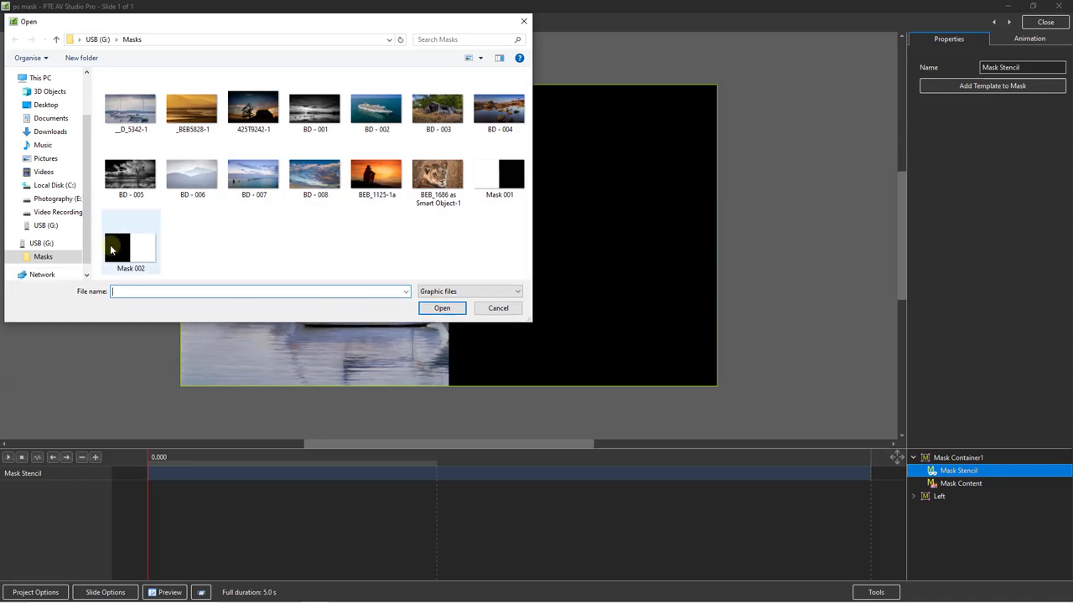
double_click(121, 246)
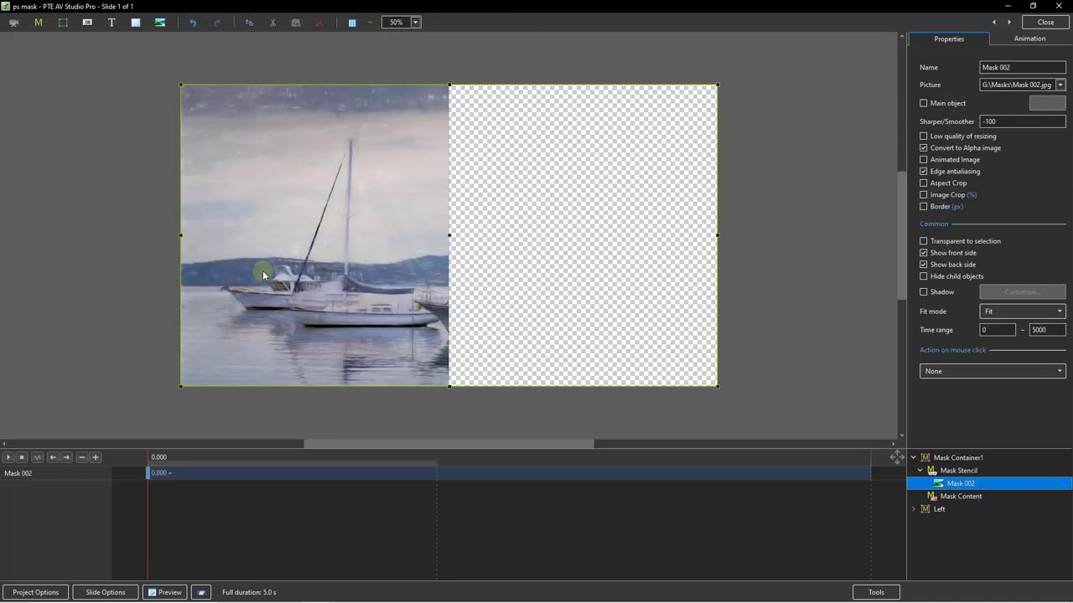
- Insert the __D_5342-1 image into the new container's Mask Content
left_click(951, 497)
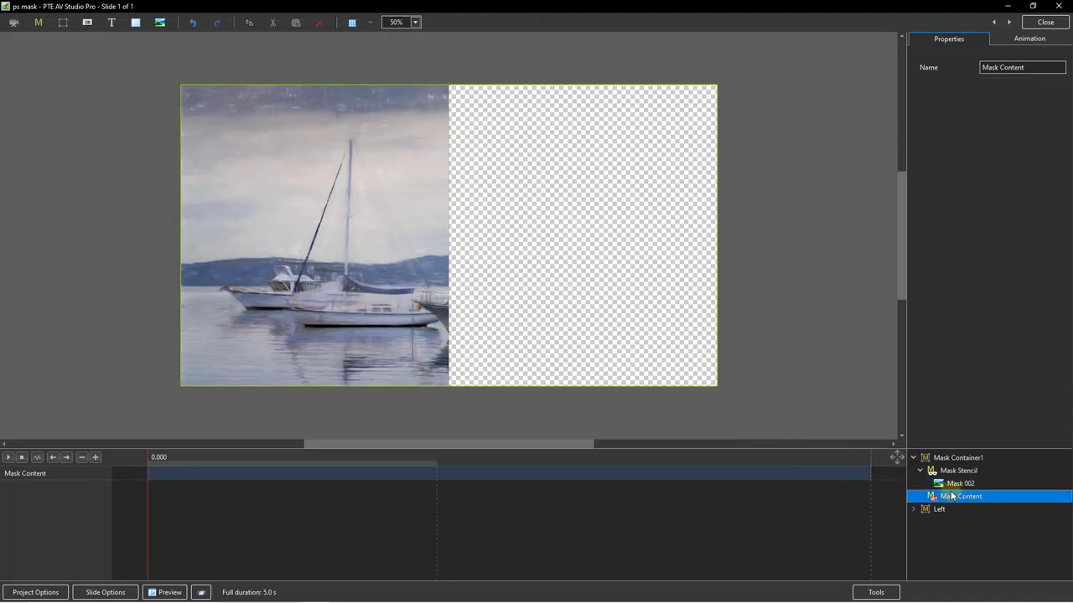
right_click(977, 496)
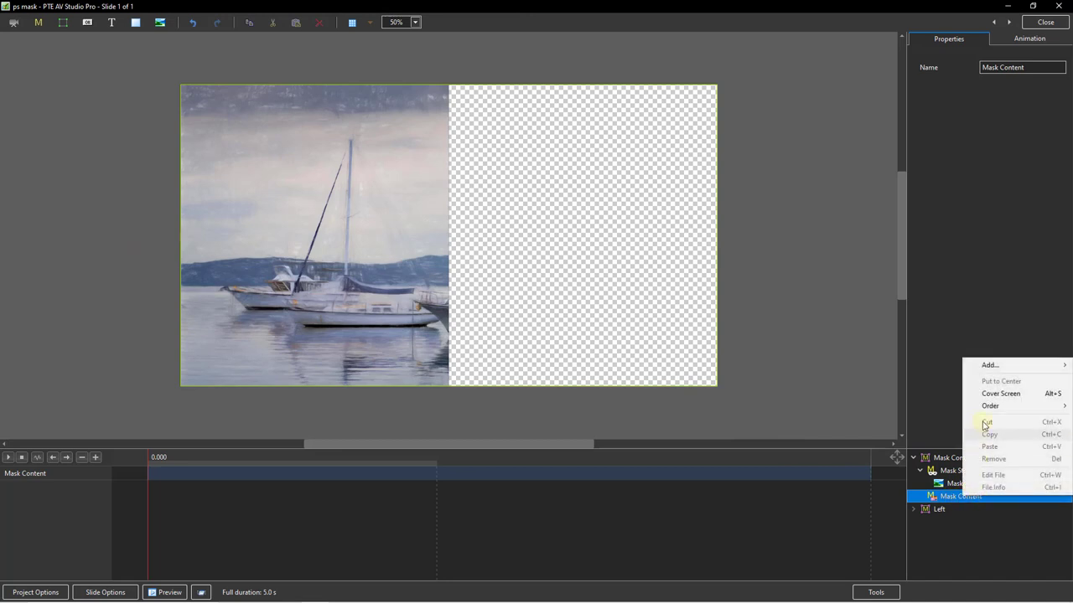
mouse_move(984, 366)
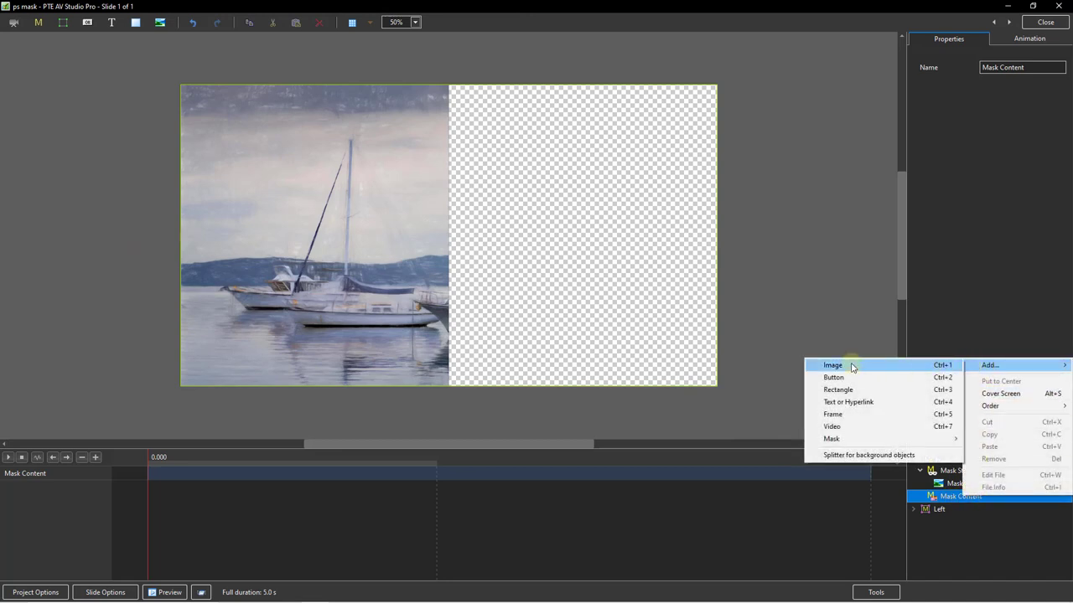
left_click(851, 366)
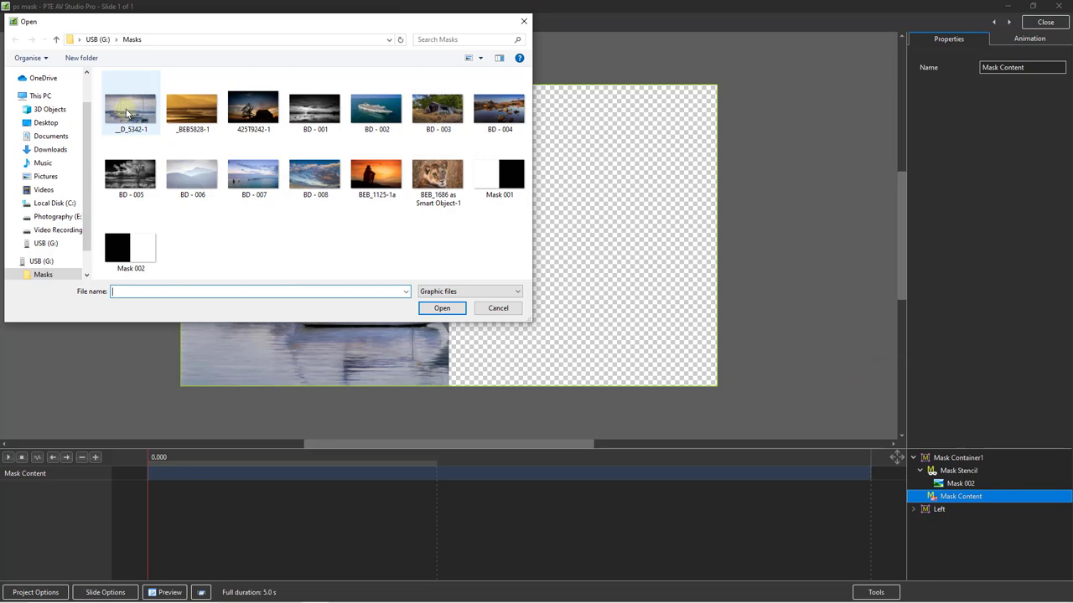
double_click(128, 114)
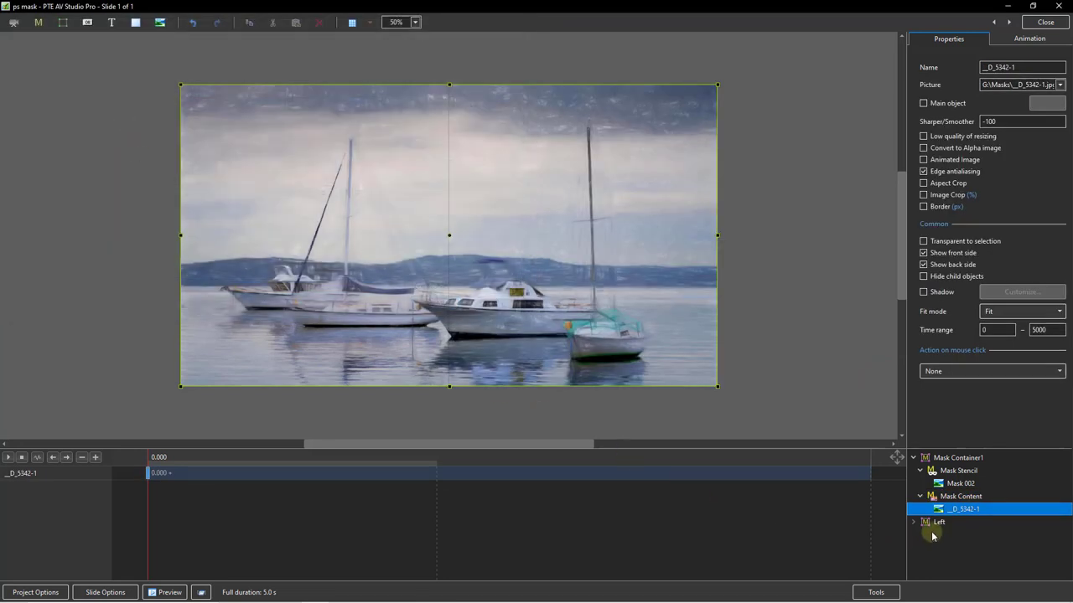
- Rename the new mask container as Right and collapse its contents in the object list
left_click(944, 459)
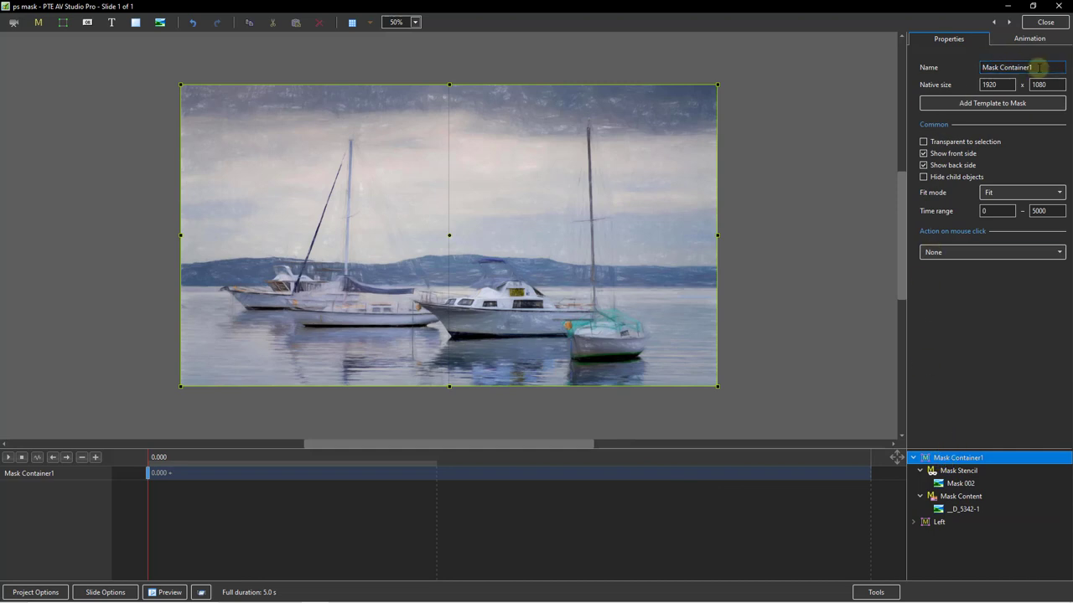
left_click_drag(1038, 67, 927, 81)
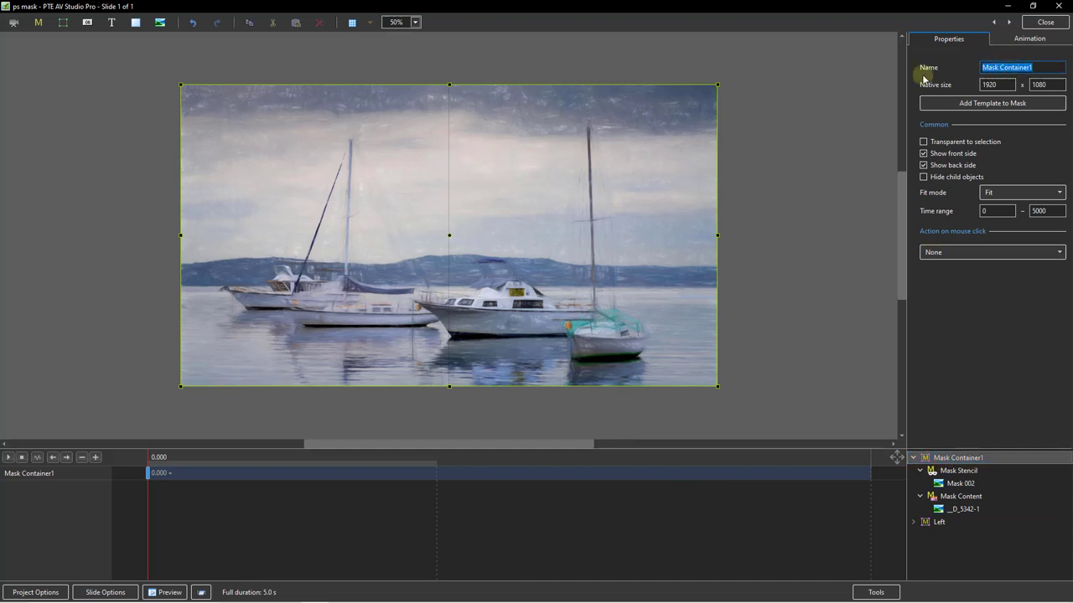
type("Right")
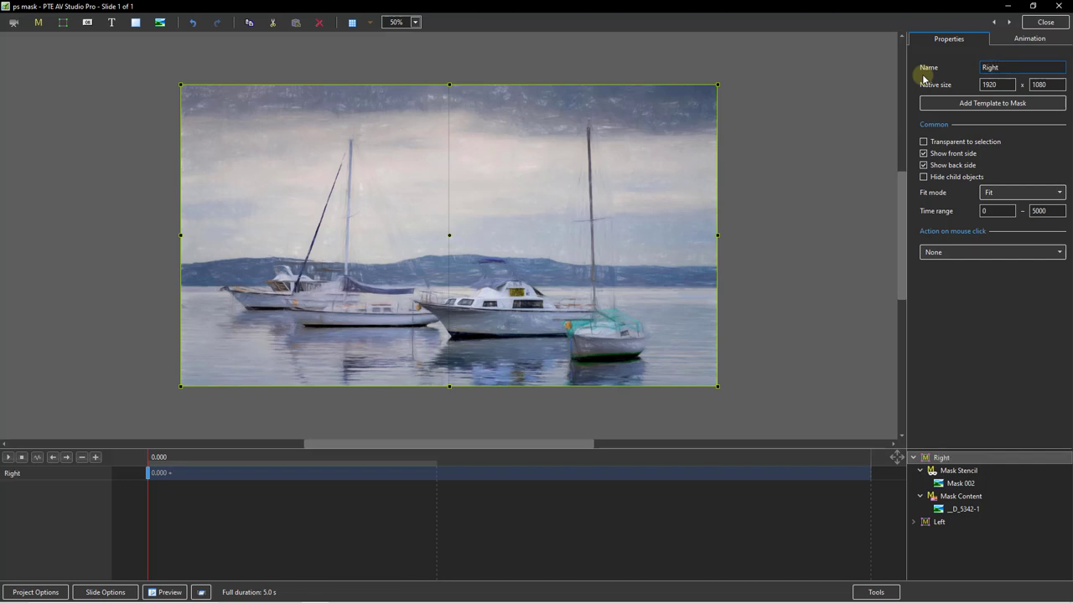
left_click(914, 458)
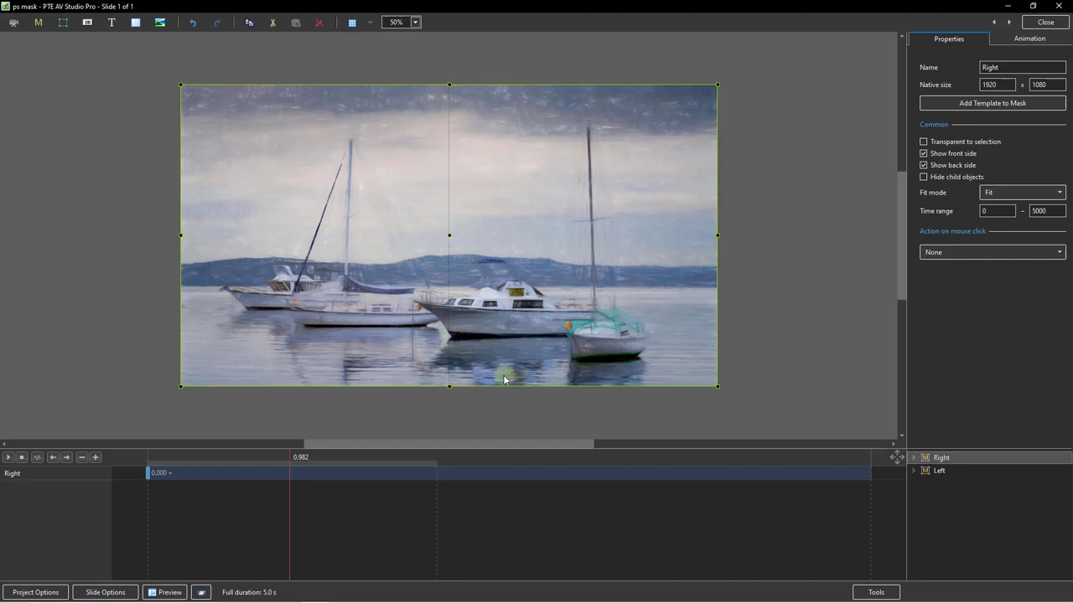
- Inspect the seam between the two mask halves at 100% view and review the Left mask's contents
left_click(417, 22)
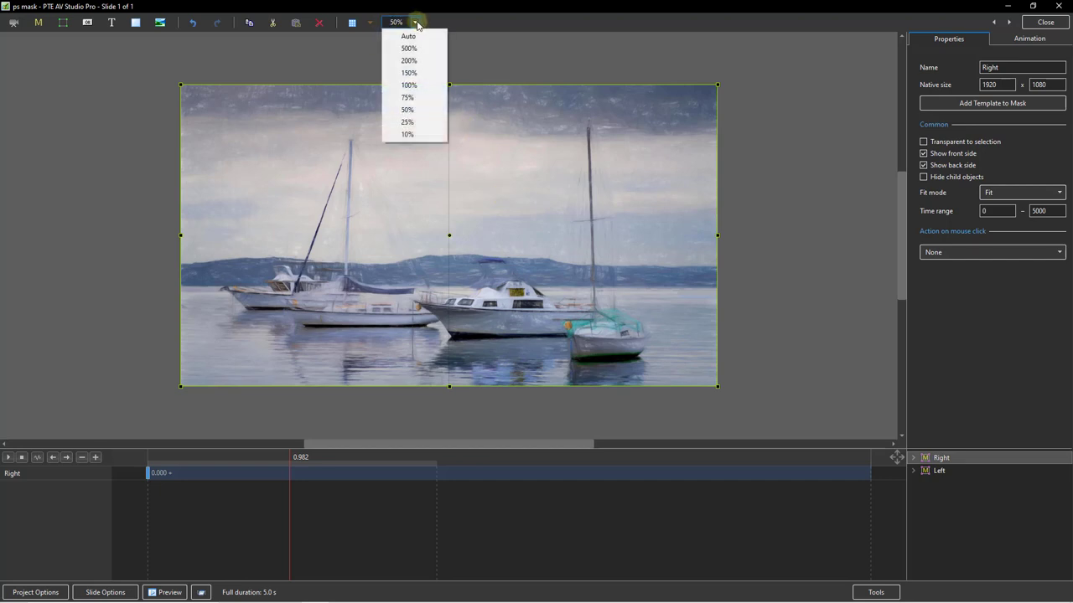
left_click(410, 86)
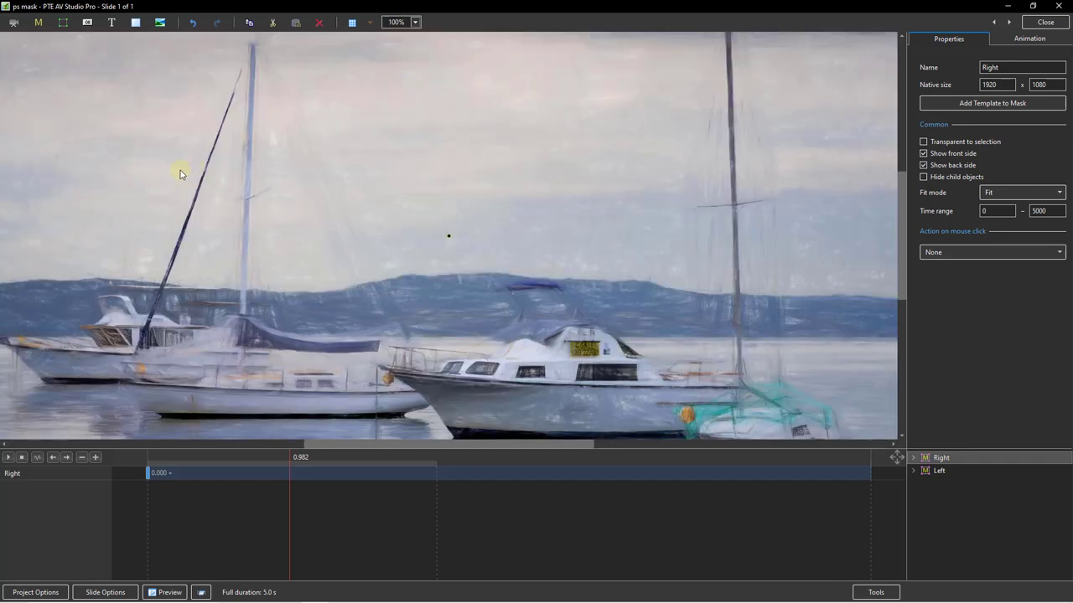
left_click(414, 23)
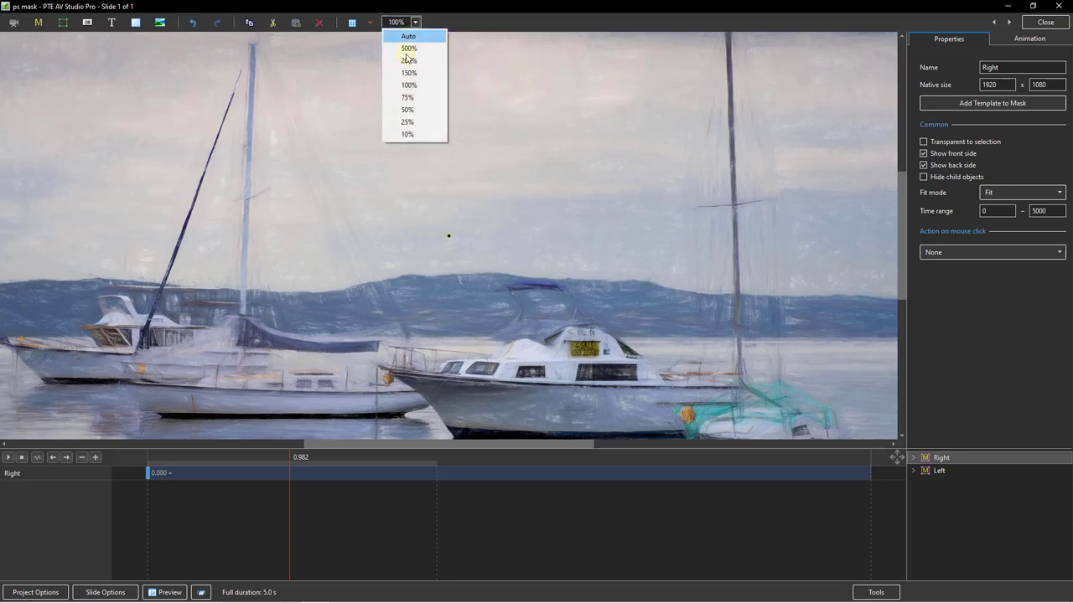
left_click(407, 110)
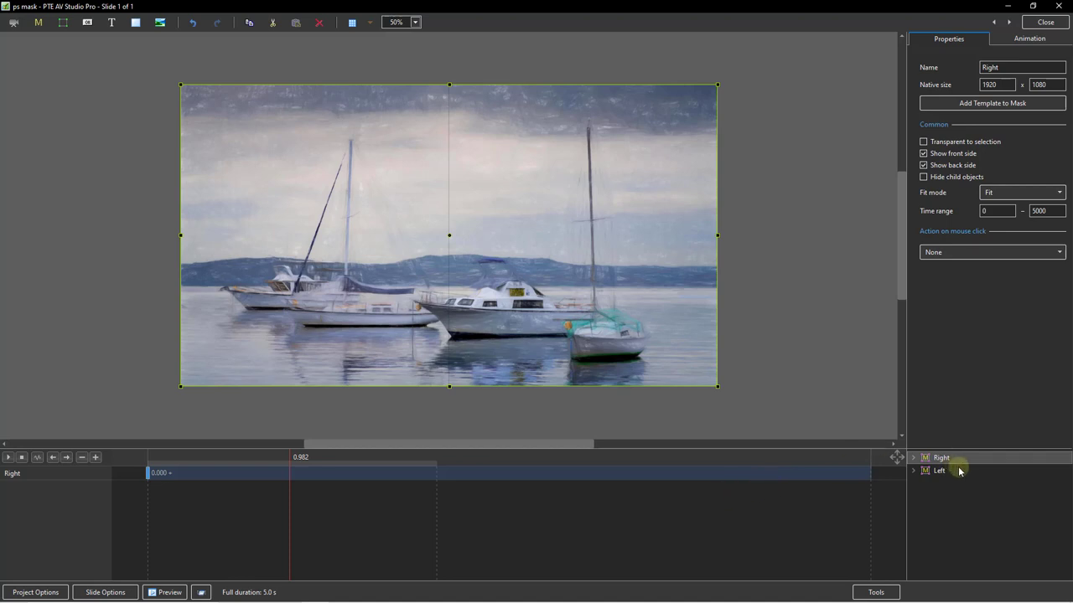
left_click(914, 471)
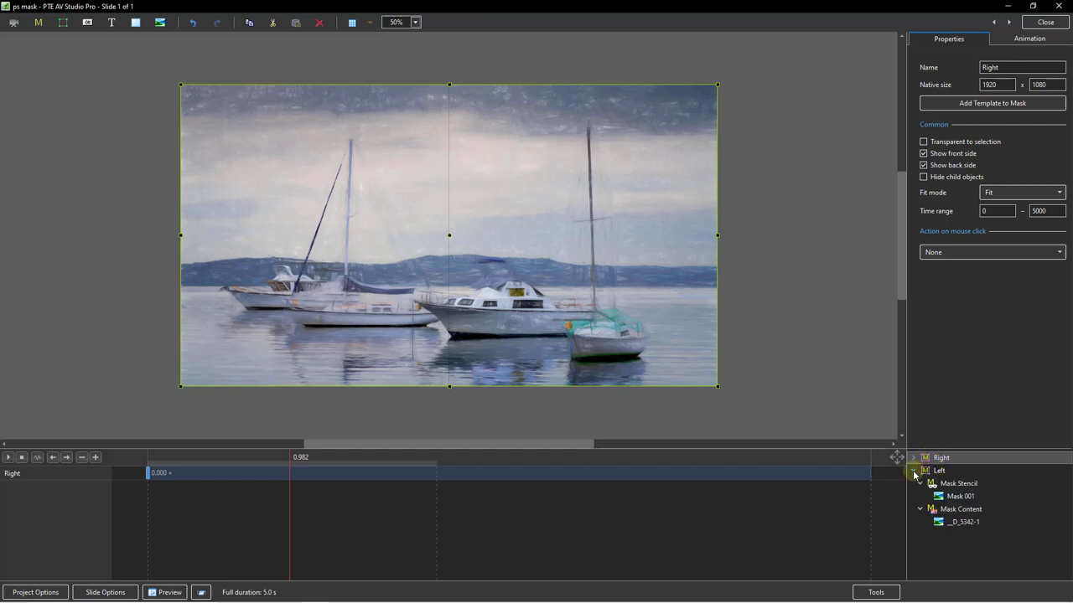
left_click(915, 472)
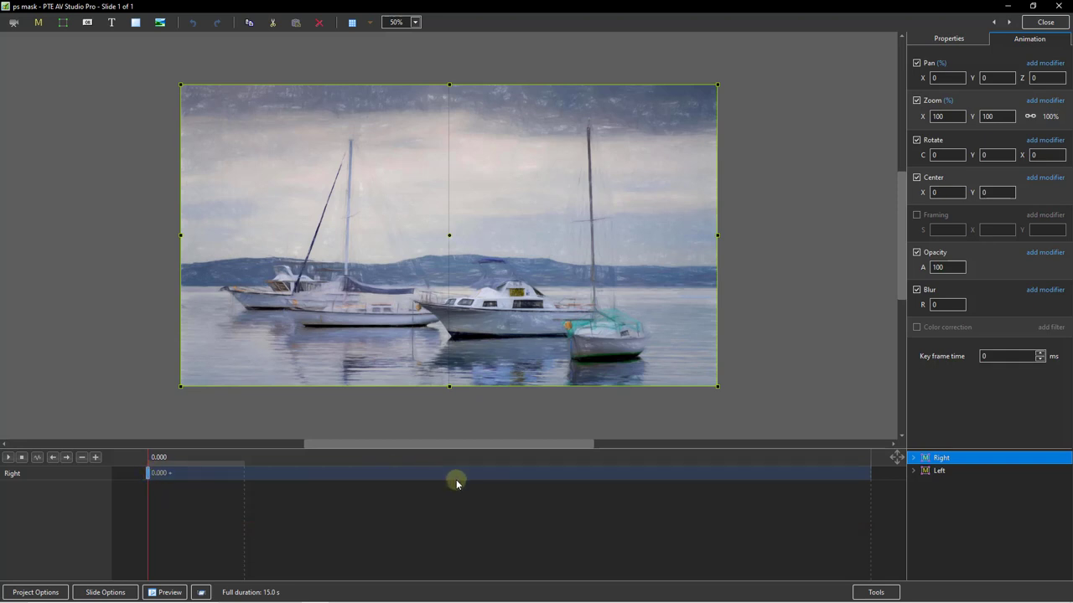
- Add a second keyframe to the Right mask and set its time to 5000 ms
left_click(398, 475)
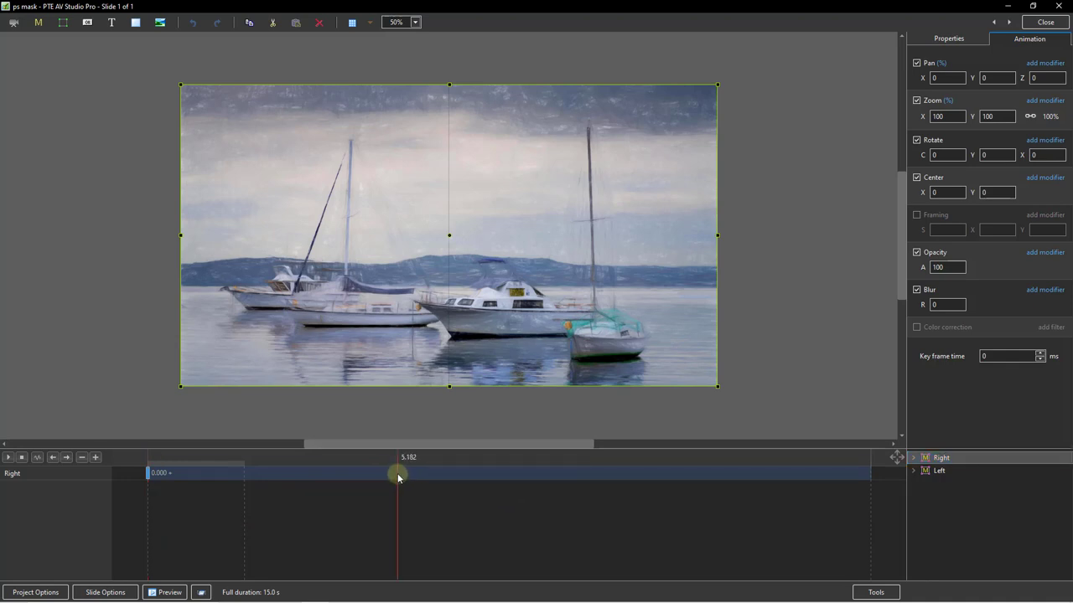
right_click(398, 474)
left_click(430, 481)
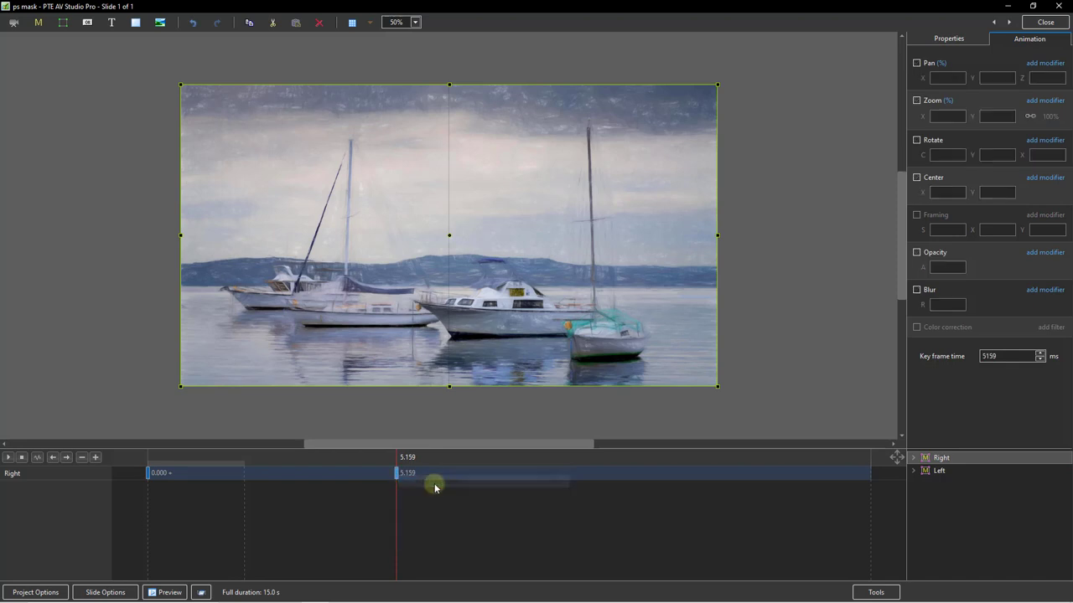
double_click(1000, 356)
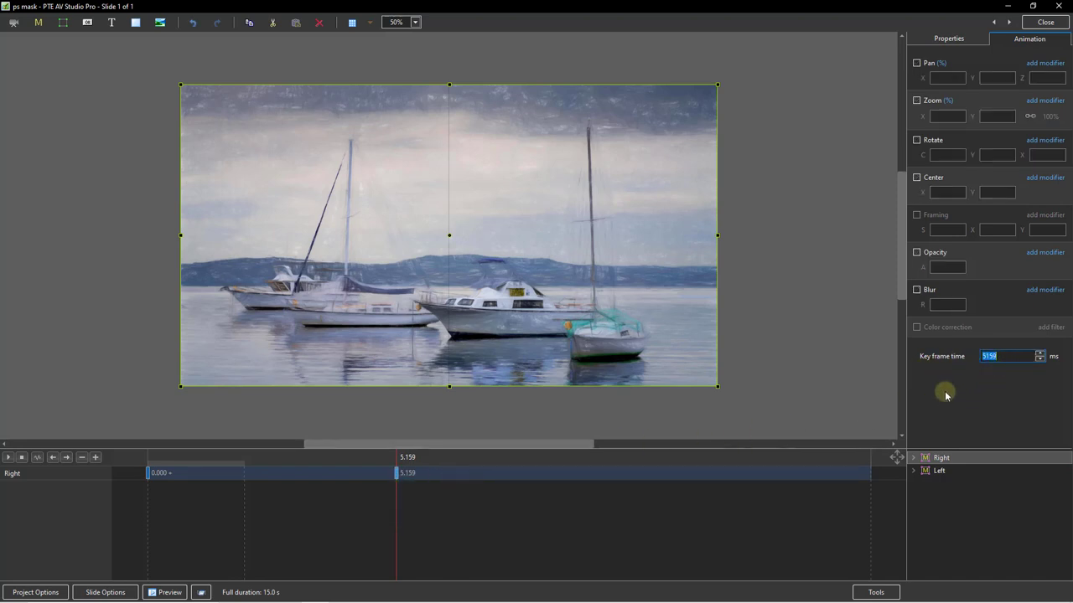
type("5000")
- Show the Left mask's timeline alongside the Right one and add a keyframe to the Left mask at 5000 ms
left_click(931, 472, "ctrl")
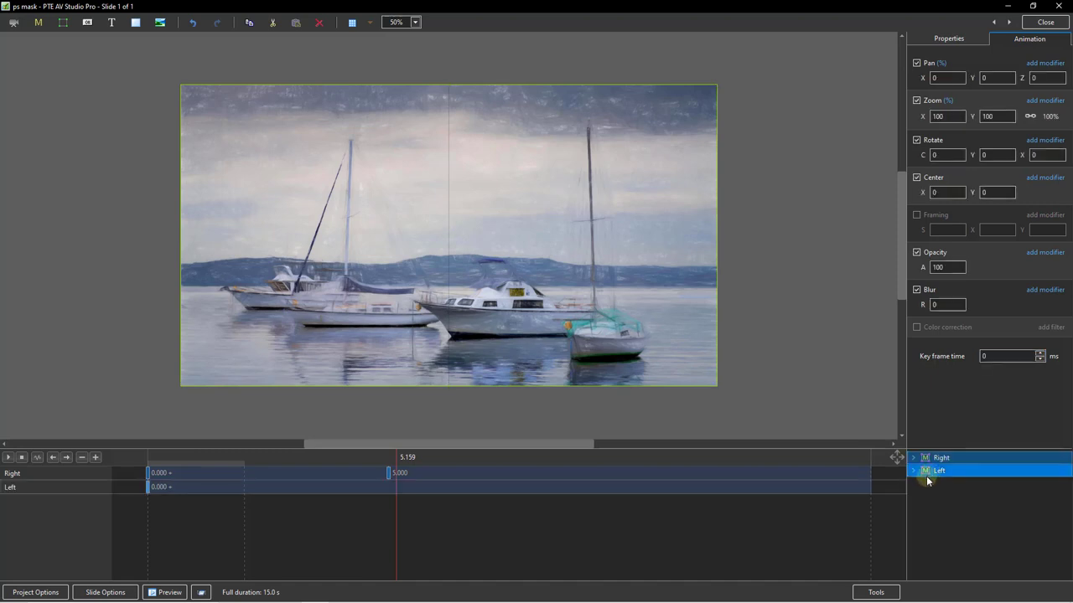
right_click(397, 486)
left_click(404, 494)
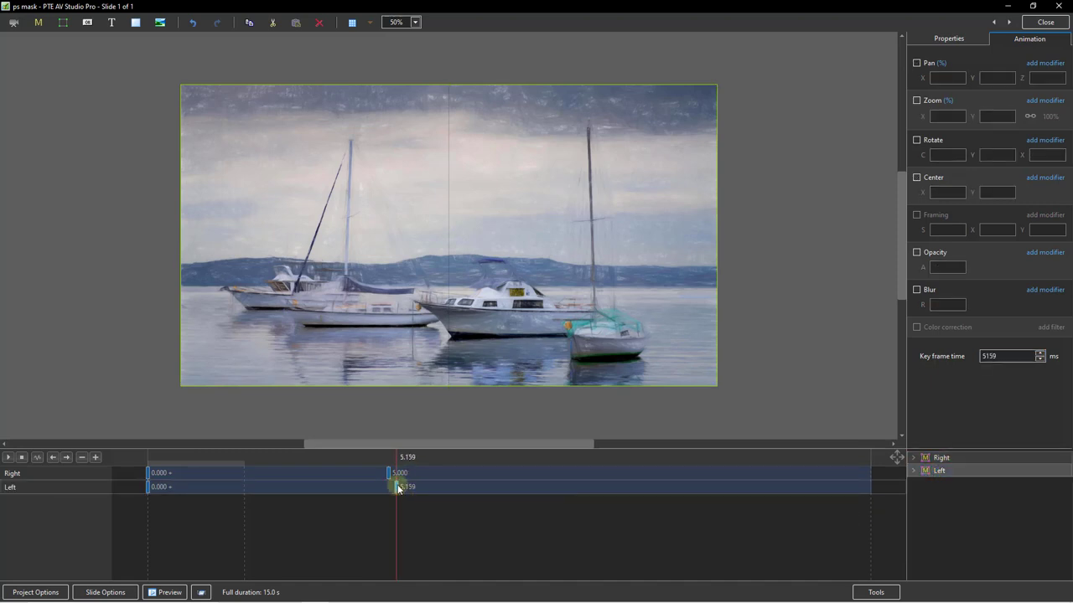
left_click_drag(396, 488, 390, 488)
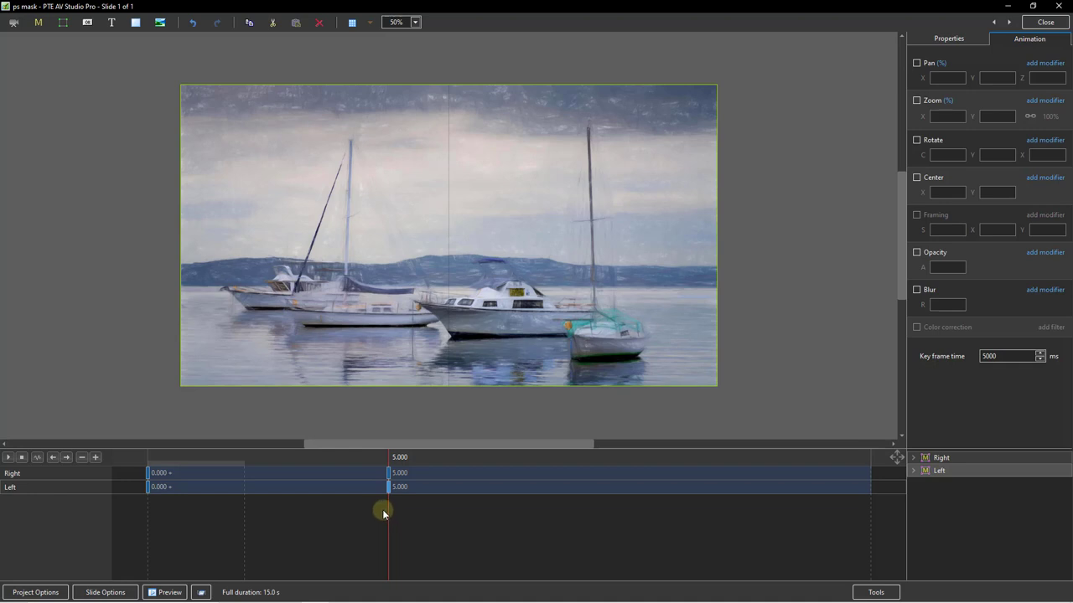
- Set the Right mask's Y rotation to -76 at its 0 ms keyframe
left_click(308, 502)
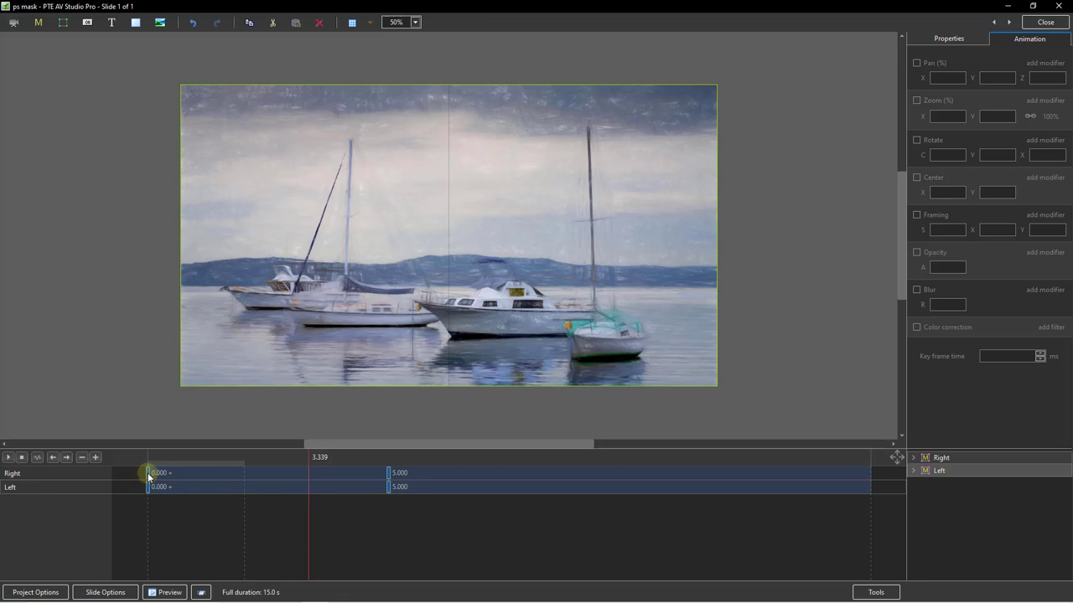
left_click(148, 475)
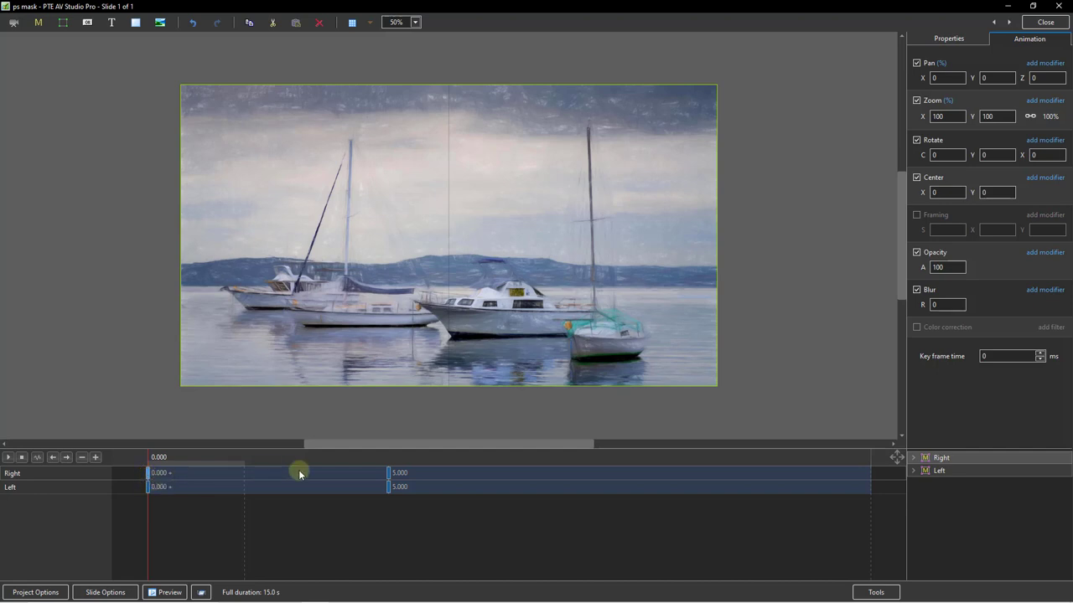
left_click_drag(972, 157, 933, 160)
left_click(988, 155)
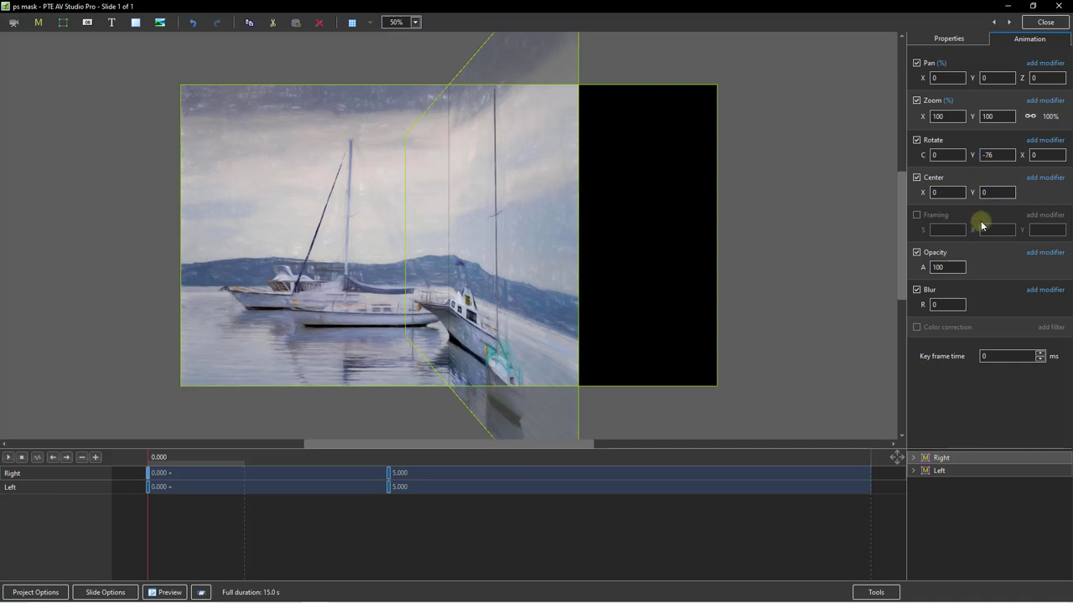
left_click(982, 193)
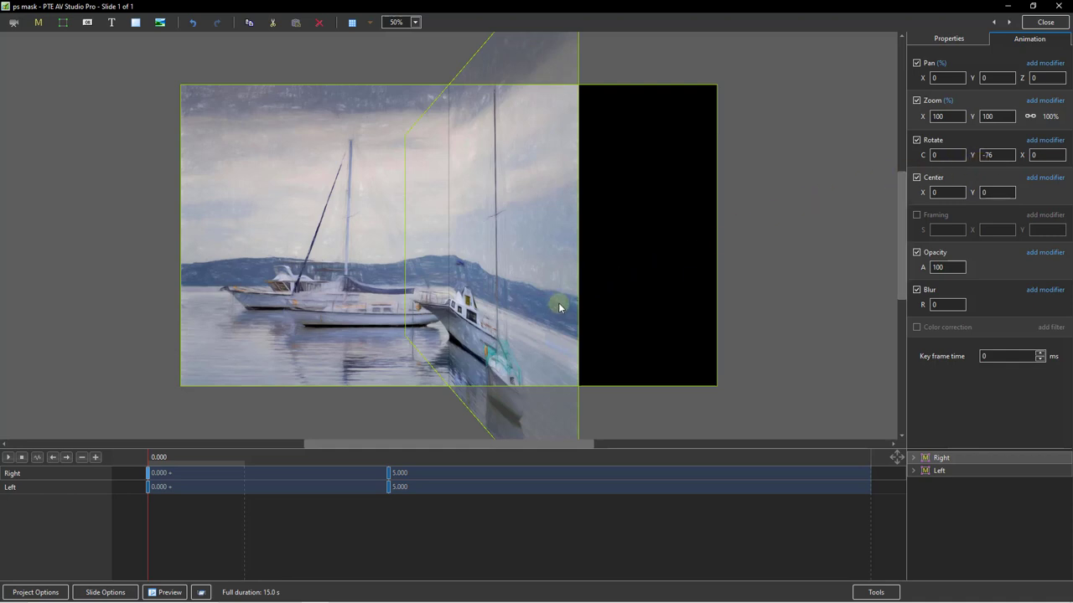
left_click(985, 163)
- Set the Left mask's Y rotation to 76 at its 0 ms keyframe
left_click(147, 493)
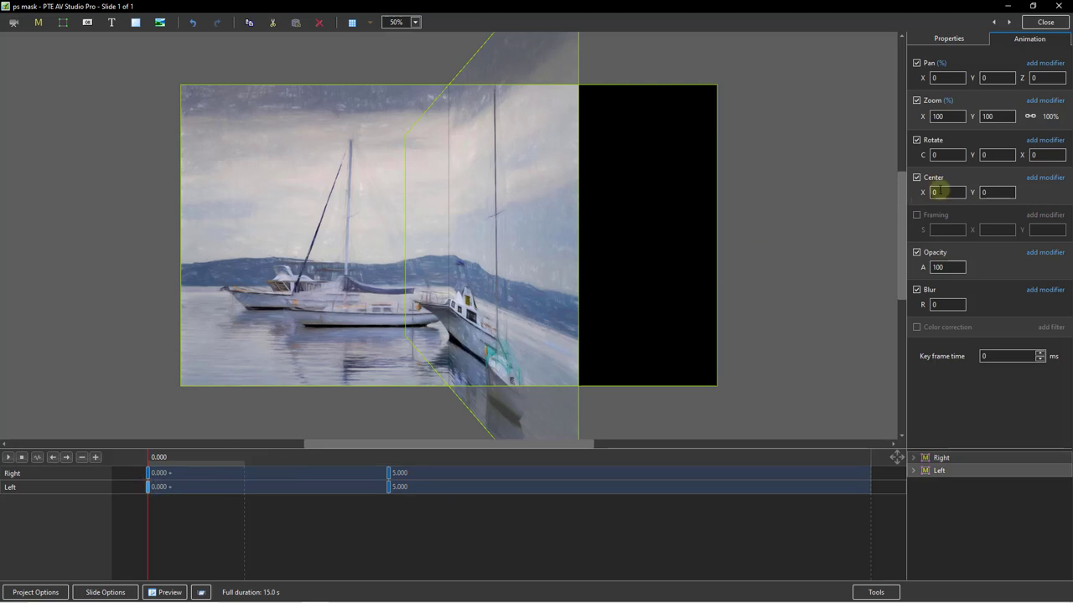
left_click(986, 154)
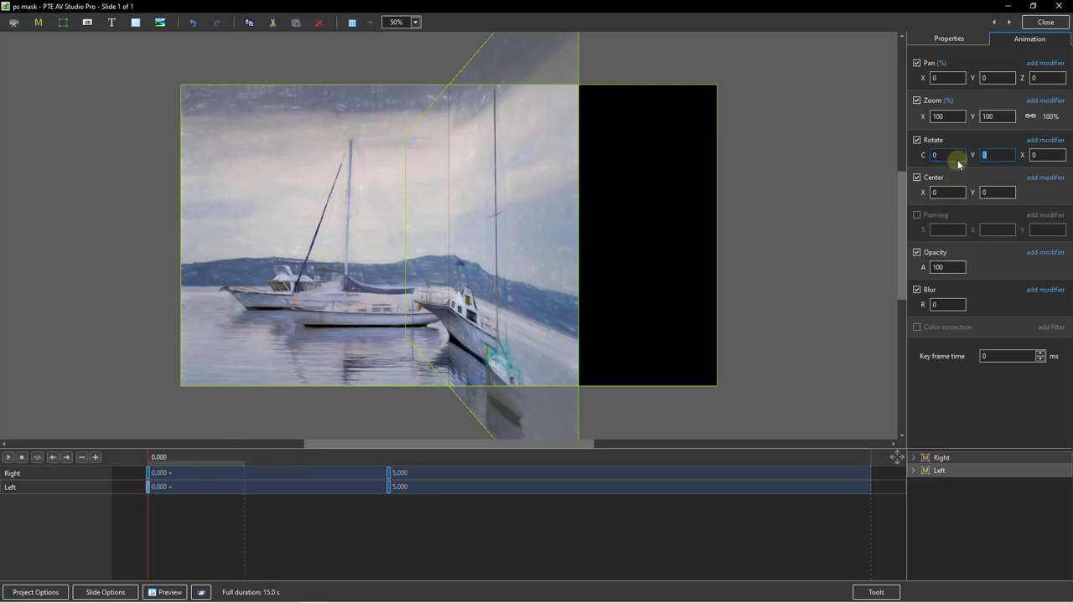
type("7")
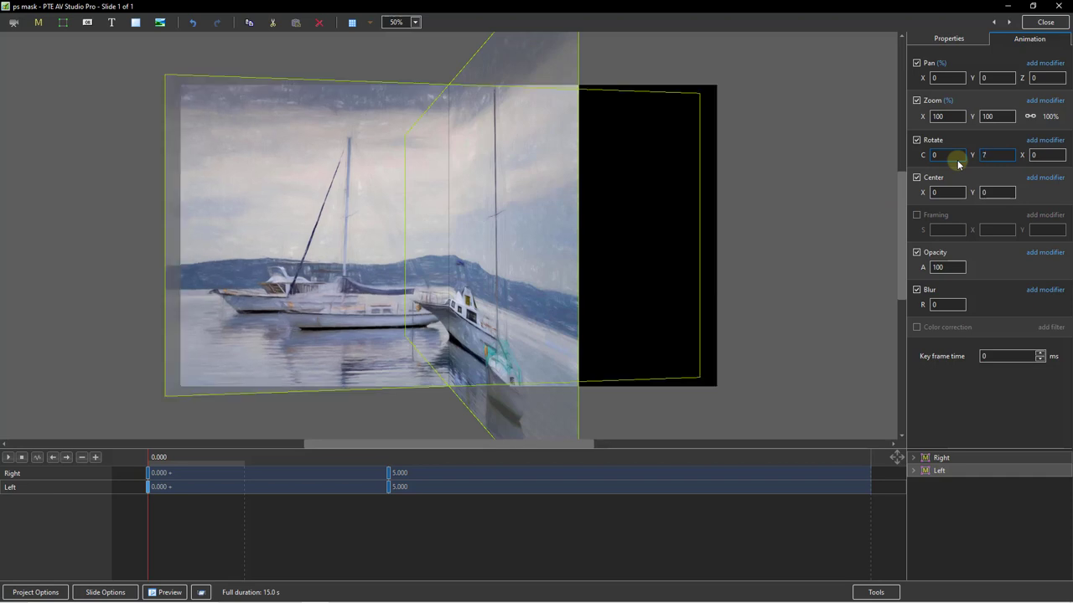
type("6")
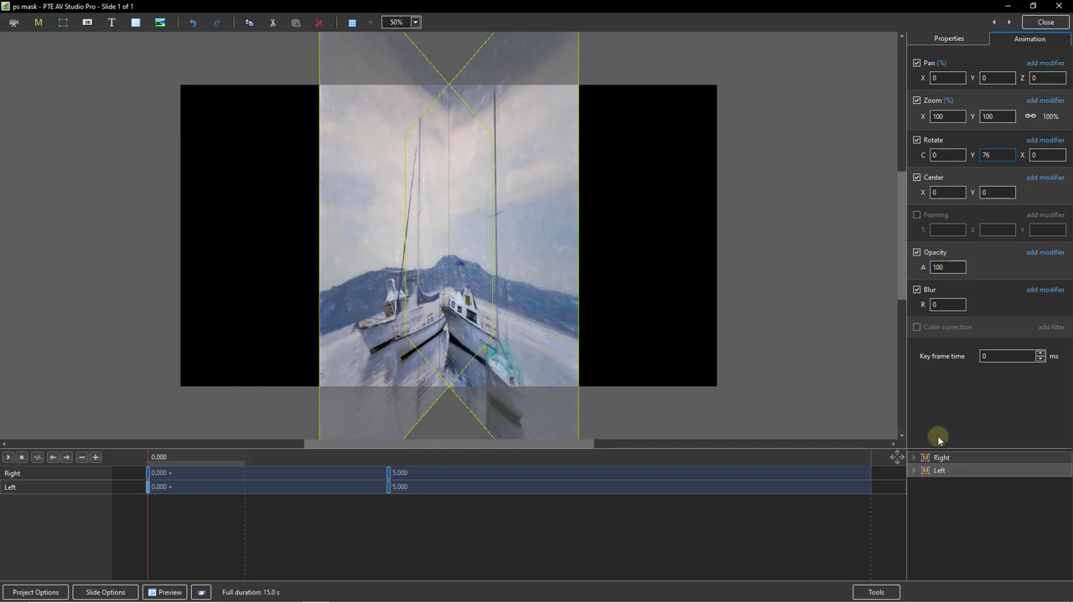
- Select both the Right and Left masks in the object list and cut them from the slide
left_click(953, 471, "ctrl")
left_click(956, 471)
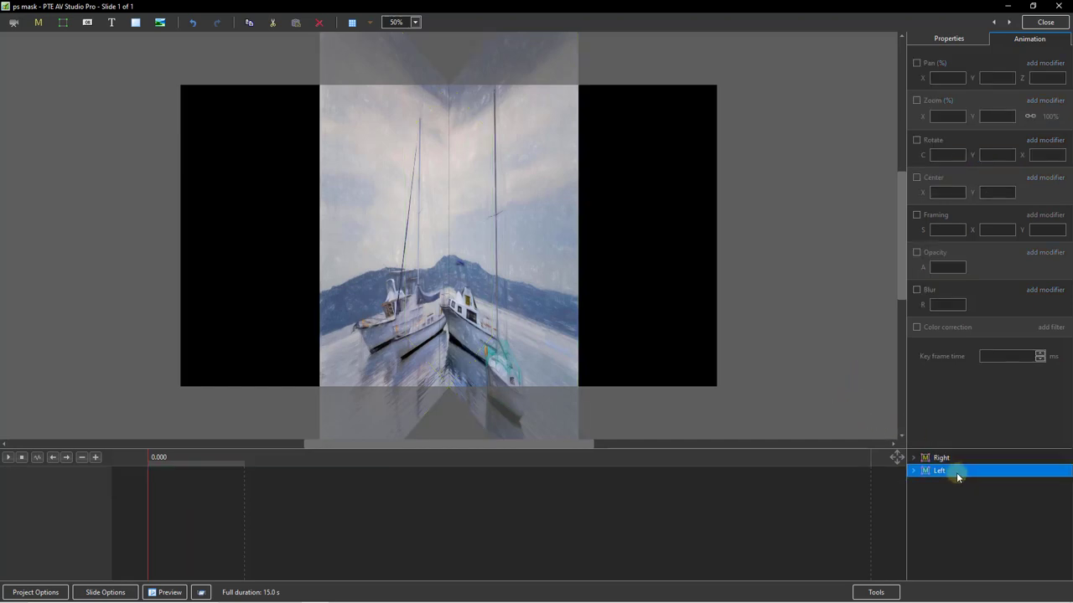
left_click(960, 458)
left_click(945, 471, "ctrl")
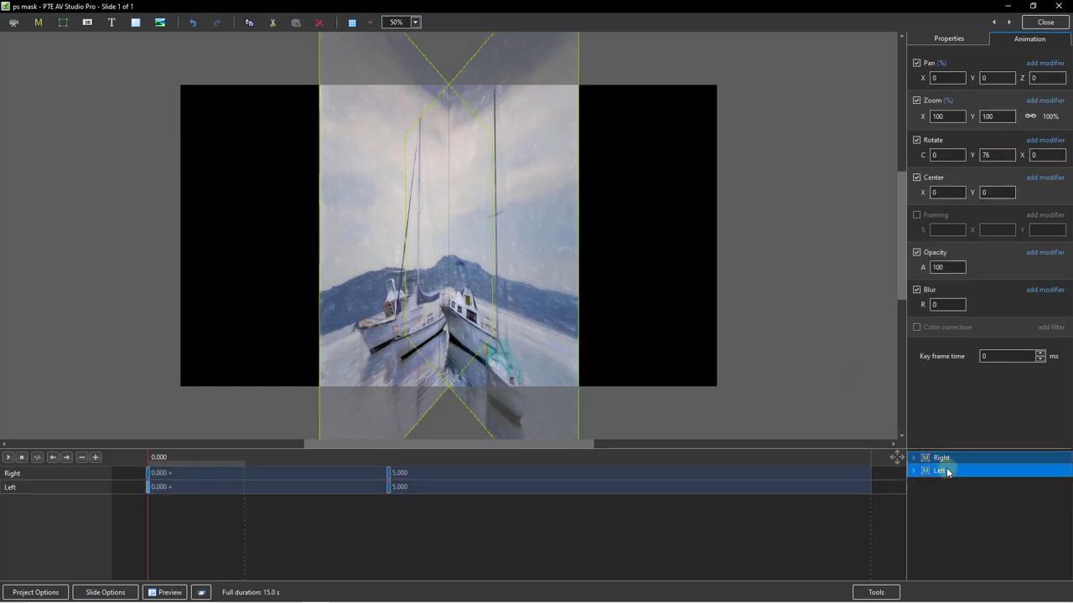
right_click(944, 472)
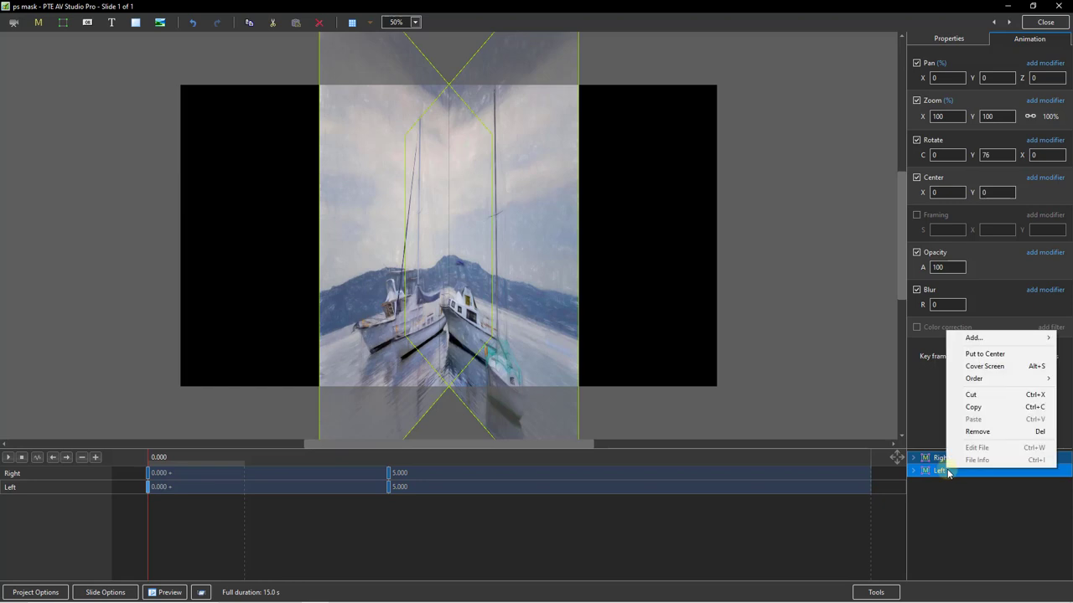
left_click(974, 395)
- Add a frame to the empty slide and paste the two cut masks inside it
right_click(936, 466)
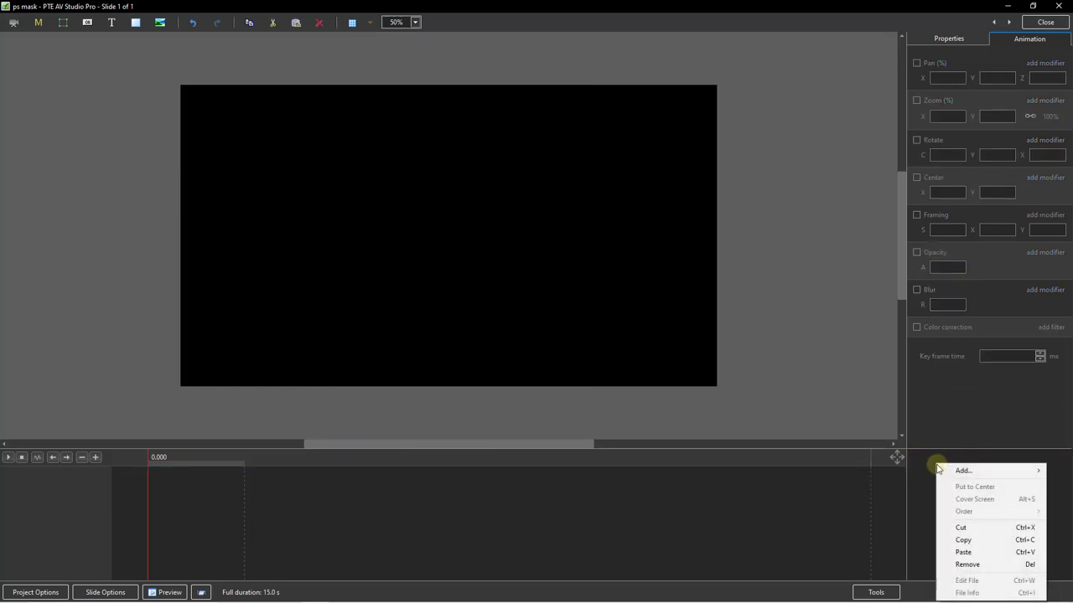
mouse_move(957, 472)
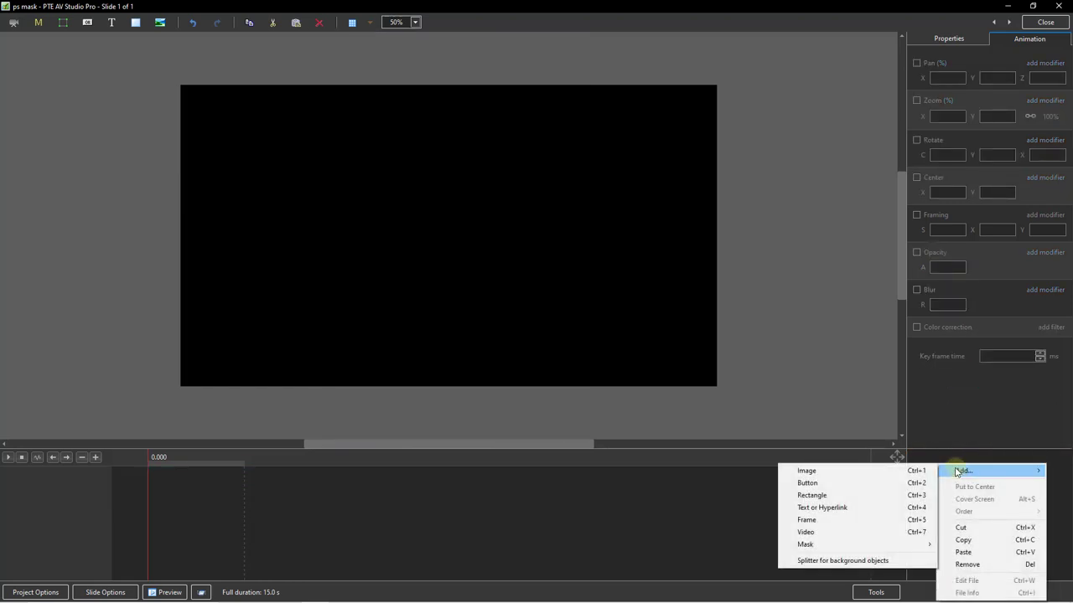
left_click(817, 520)
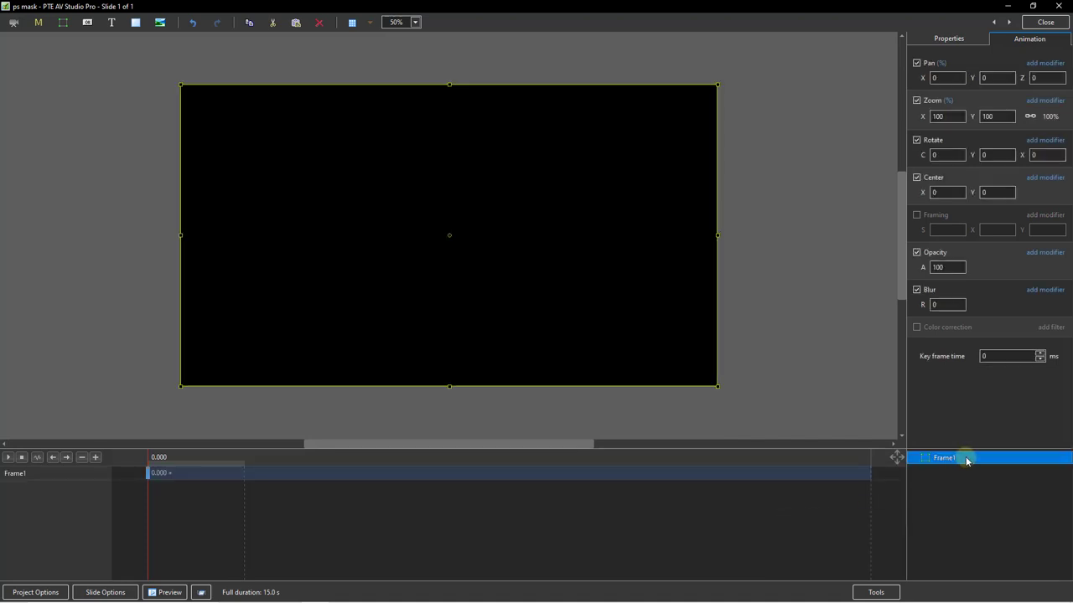
right_click(966, 460)
left_click(989, 547)
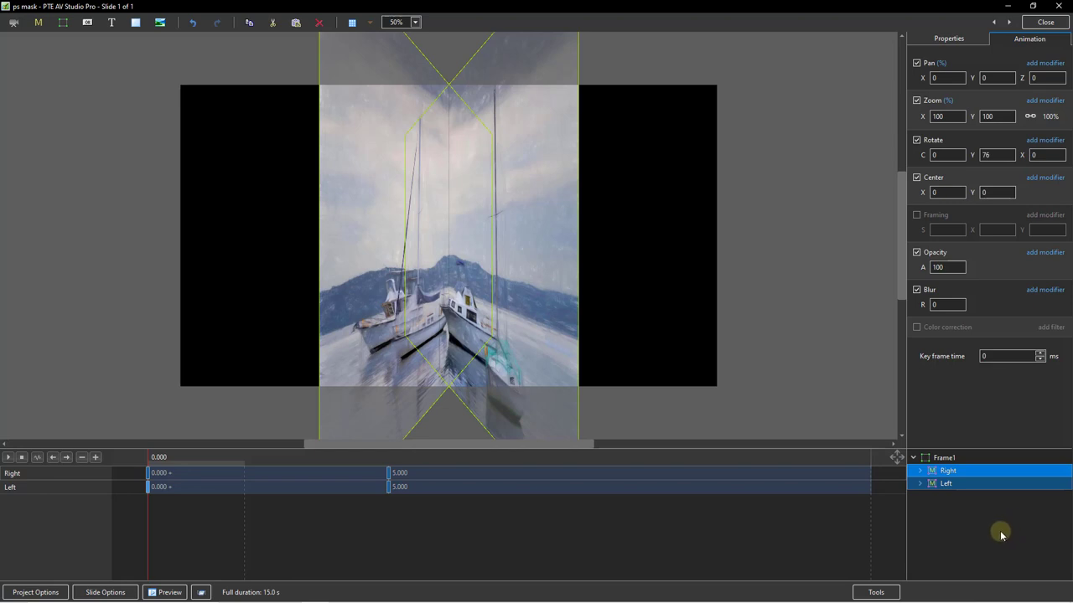
- Set the frame's zoom to 53% and show the Right and Left mask timelines alongside the frame's
left_click(942, 459)
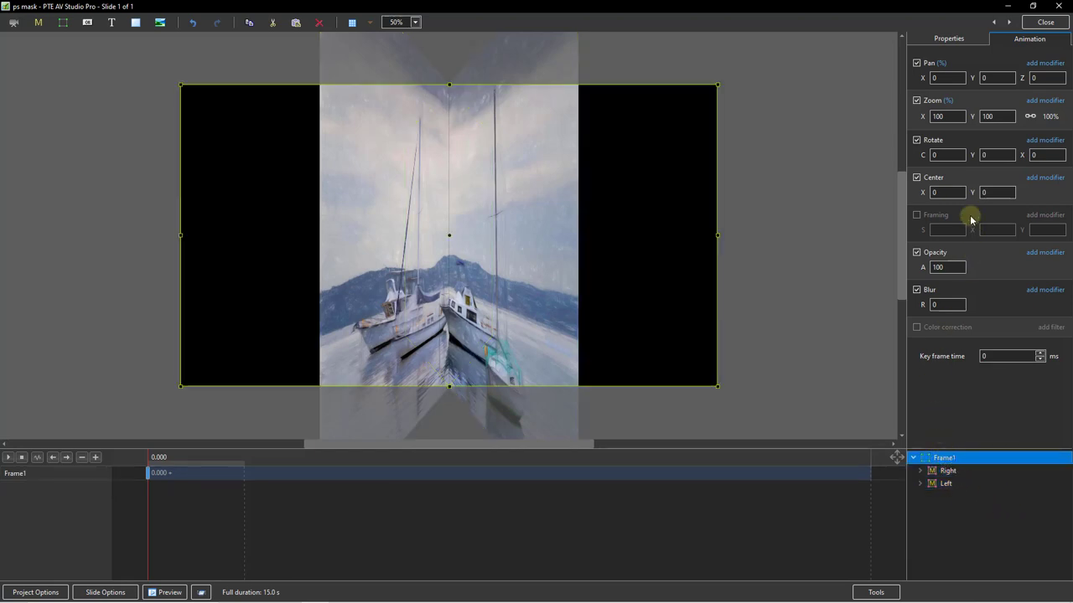
left_click_drag(926, 116, 898, 121)
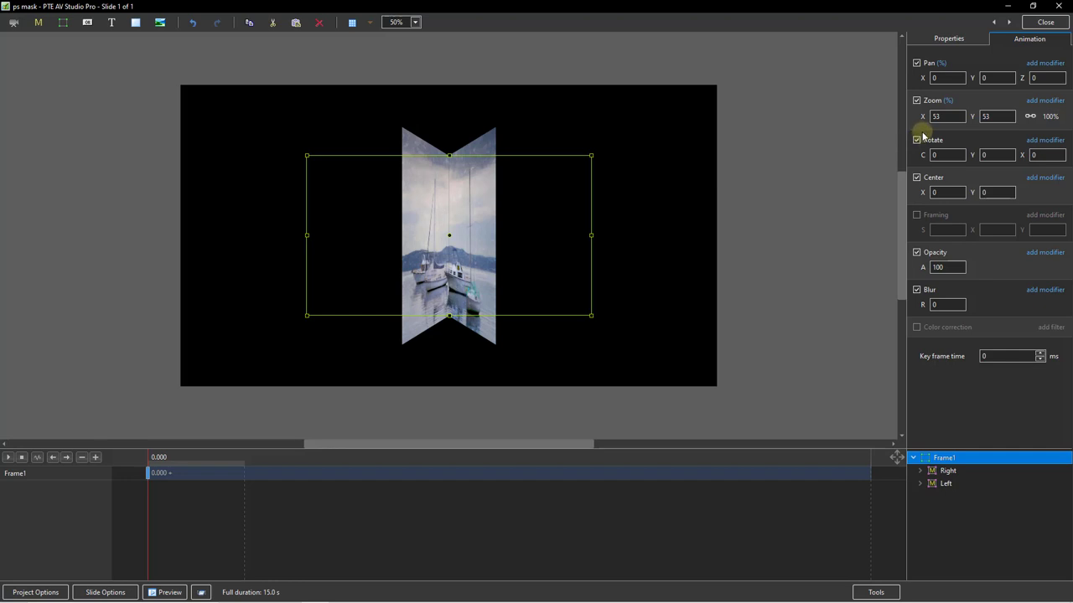
left_click(946, 472)
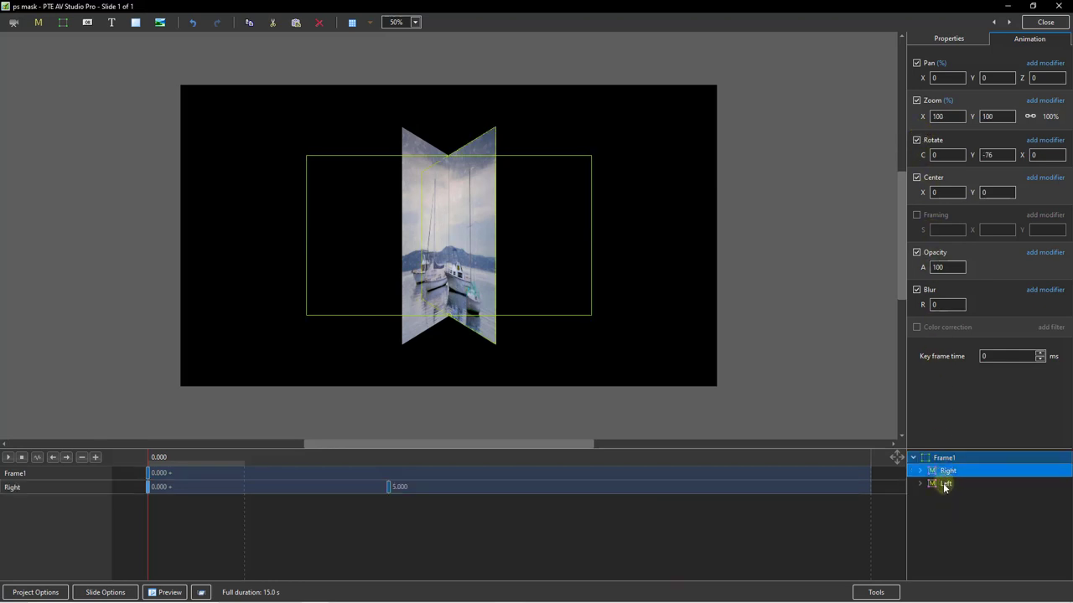
left_click(946, 484, "shift")
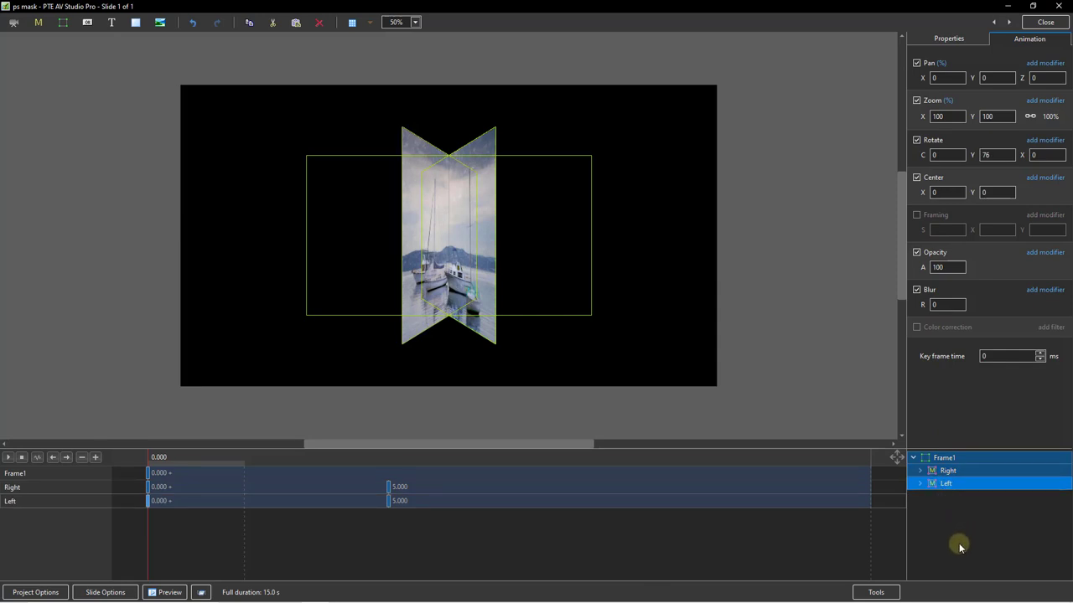
- Enable rotation on the 5000 ms keyframes of the Right and Left masks, with all rotation values at 0
left_click(389, 486)
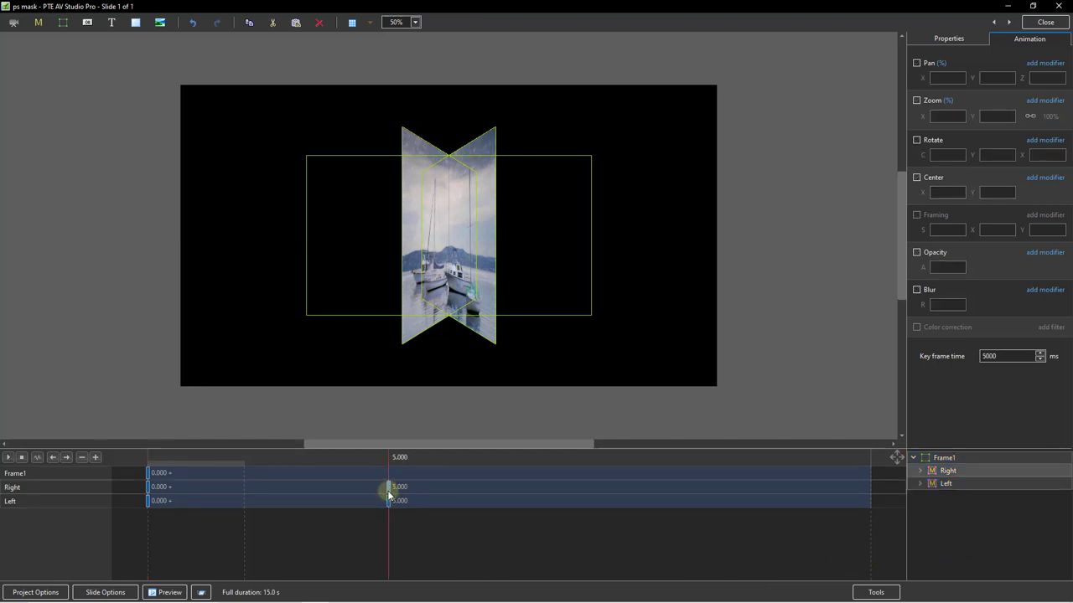
left_click(917, 141)
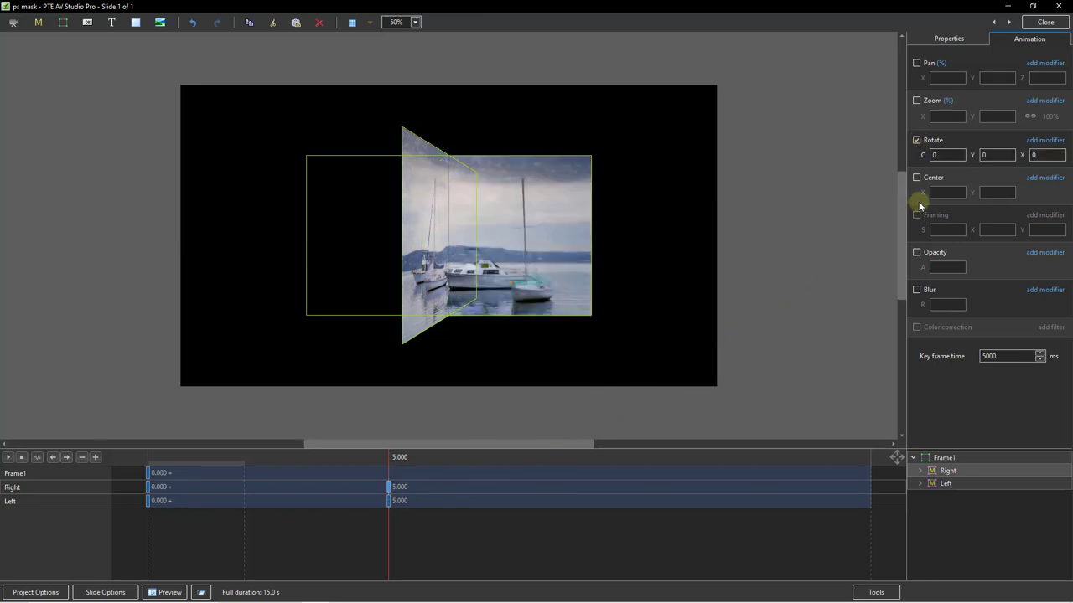
left_click(389, 500)
left_click(916, 141)
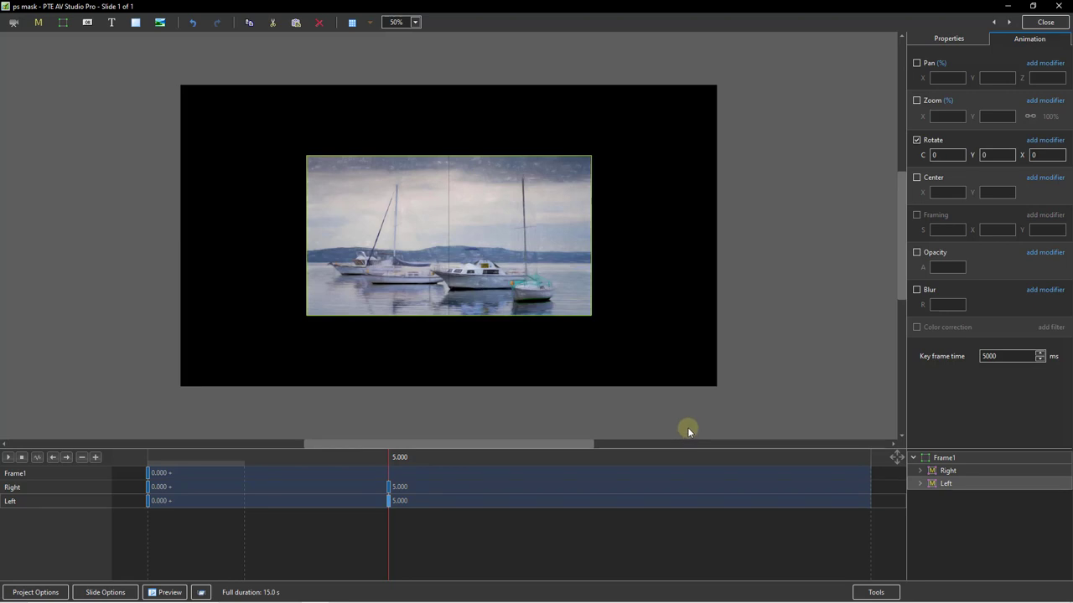
- Add a second keyframe to the frame and align it with the masks' keyframes at 5000 ms
left_click(148, 474)
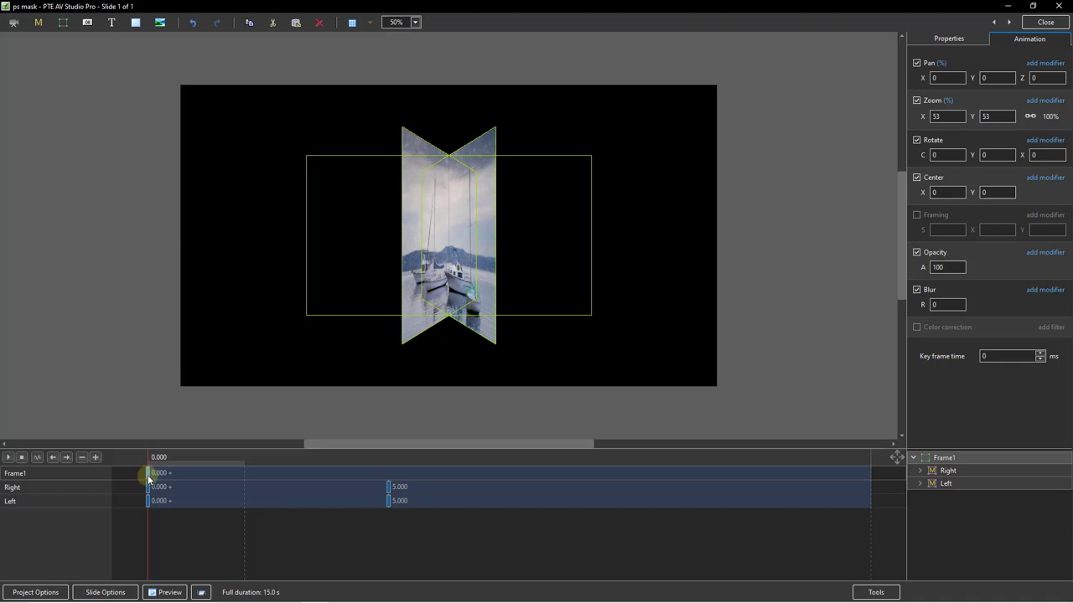
right_click(386, 471)
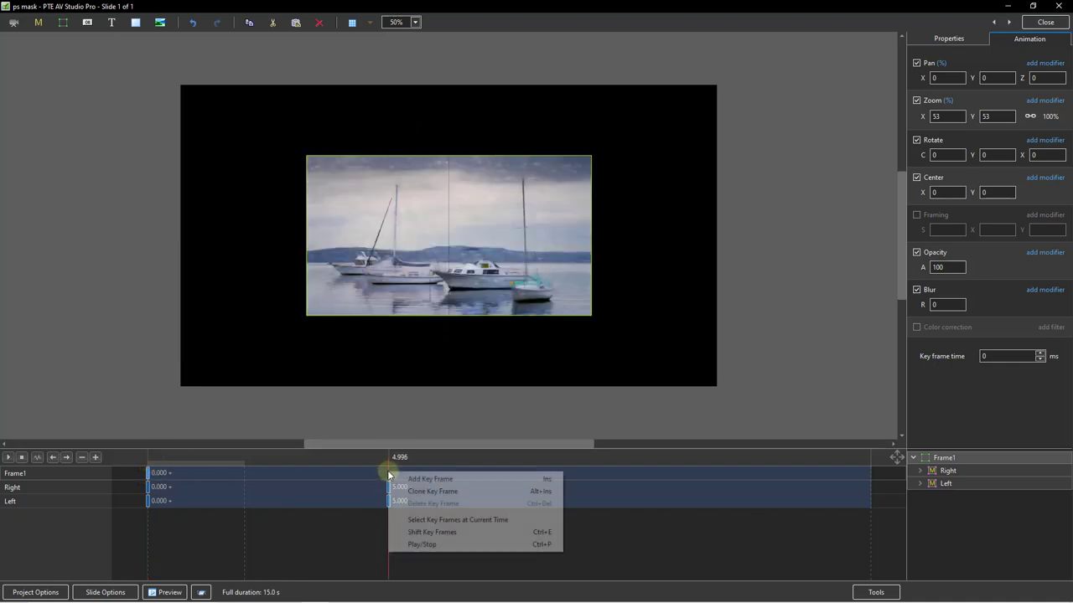
left_click(394, 479)
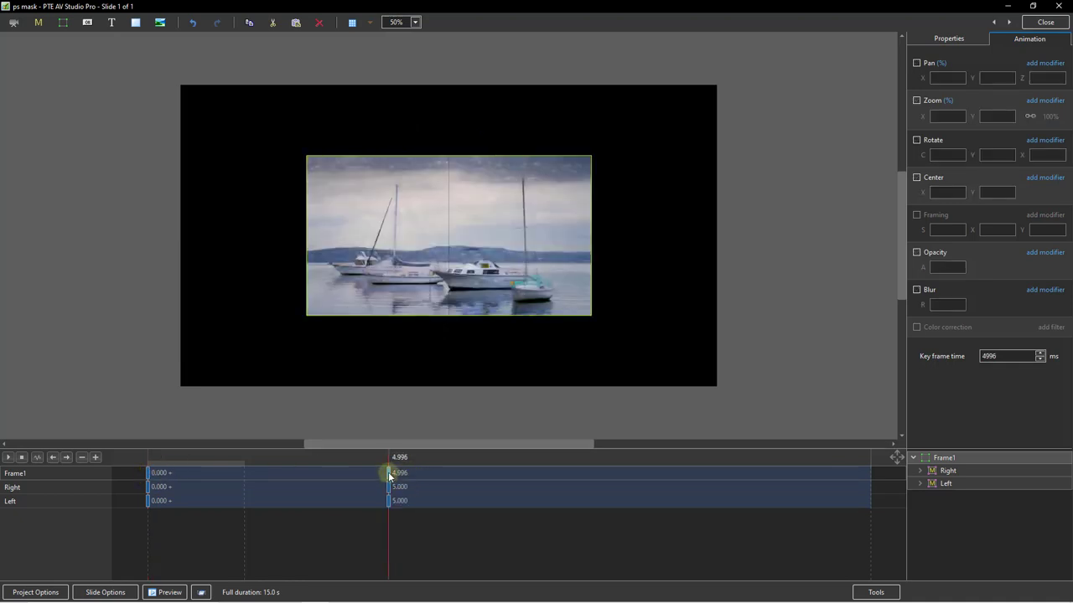
mouse_move(389, 478)
left_mouse_down()
mouse_move(413, 472)
mouse_move(390, 475)
left_mouse_up()
- Enable zoom on the frame's 5000 ms keyframe and set it to 83%
left_click(147, 473)
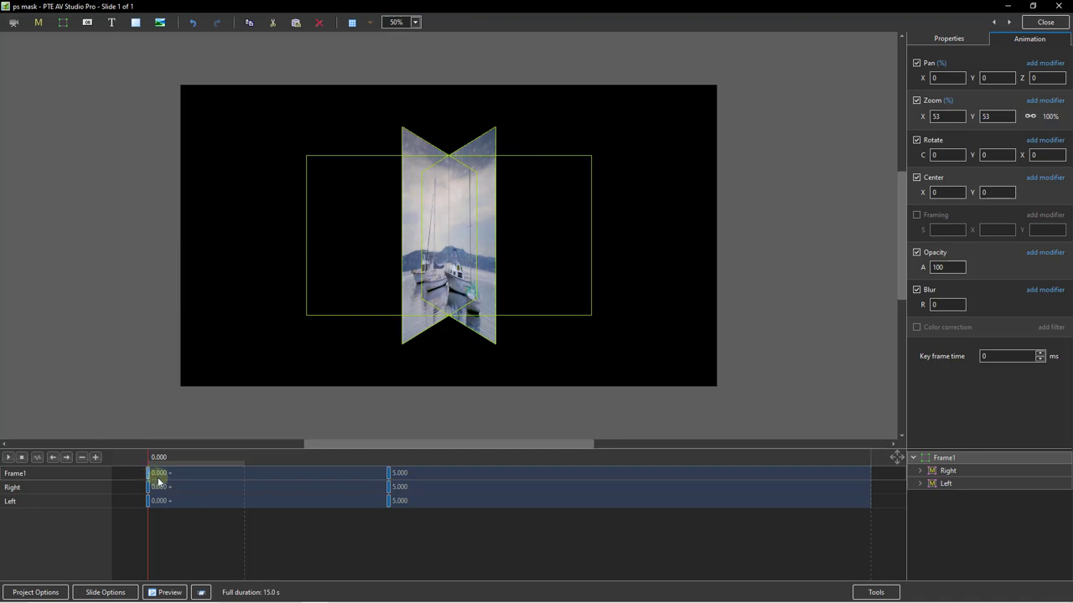
left_click(400, 474)
left_click(388, 471)
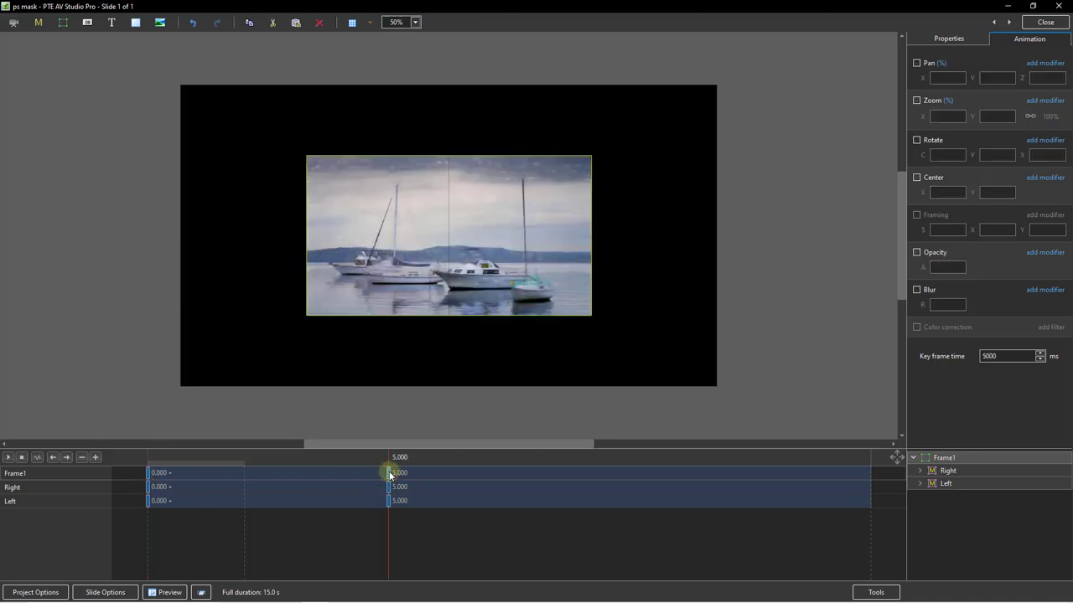
left_click(916, 100)
left_click_drag(926, 115, 939, 115)
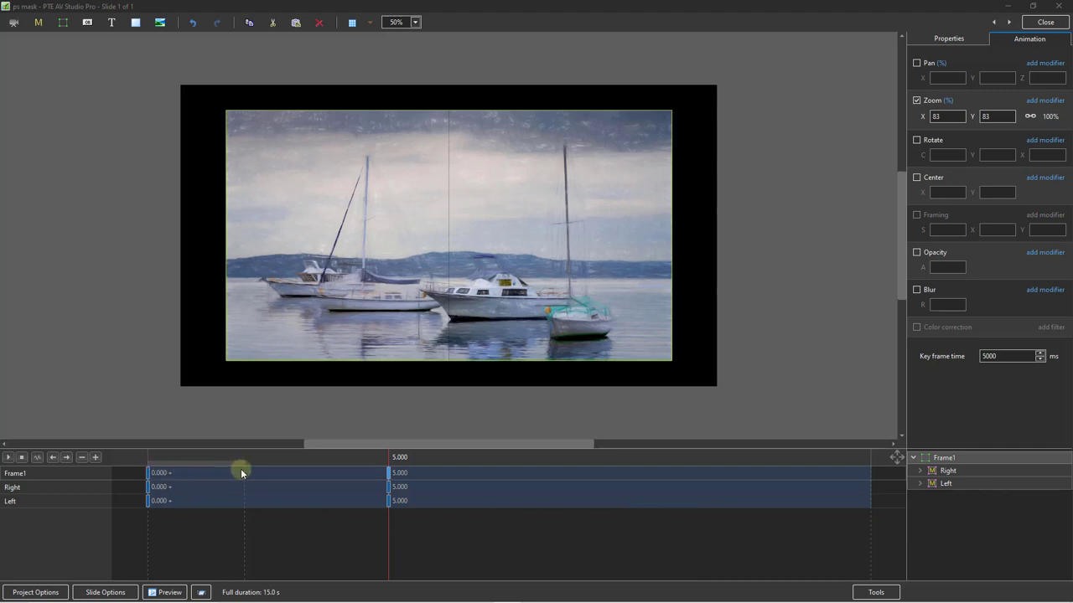
- Add a Slow down animation speed modifier to the zoom on the frame's 0 ms keyframe
left_click(148, 473)
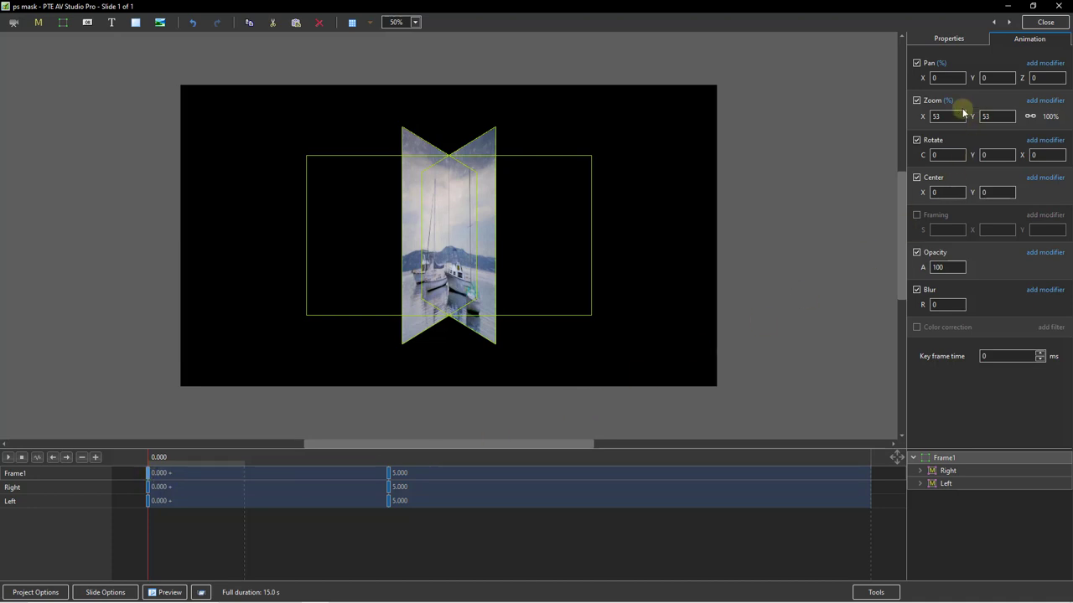
left_click(1047, 100)
mouse_move(1028, 115)
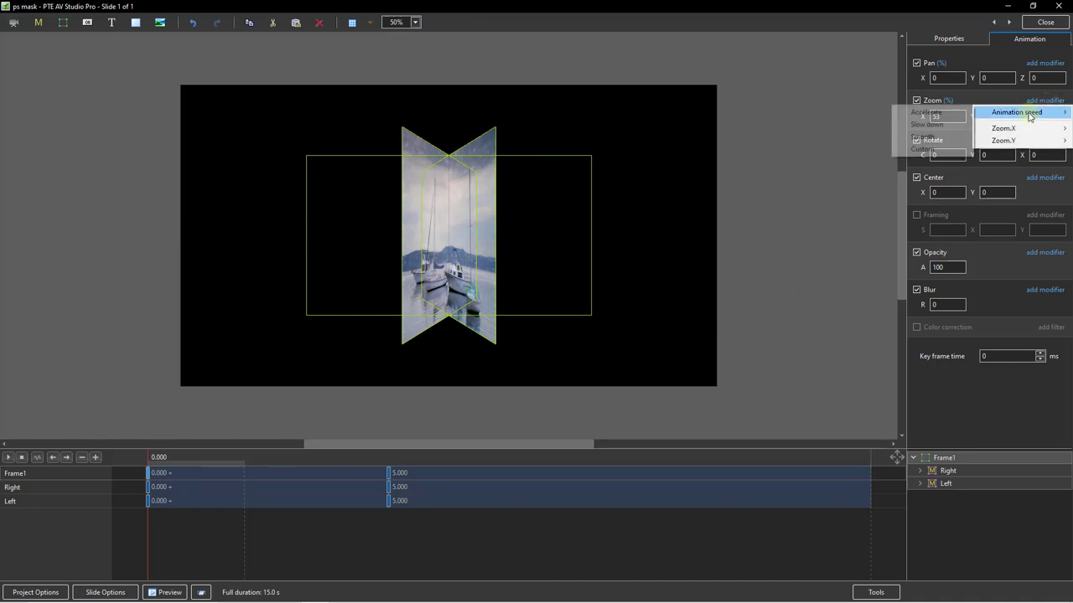
left_click(945, 124)
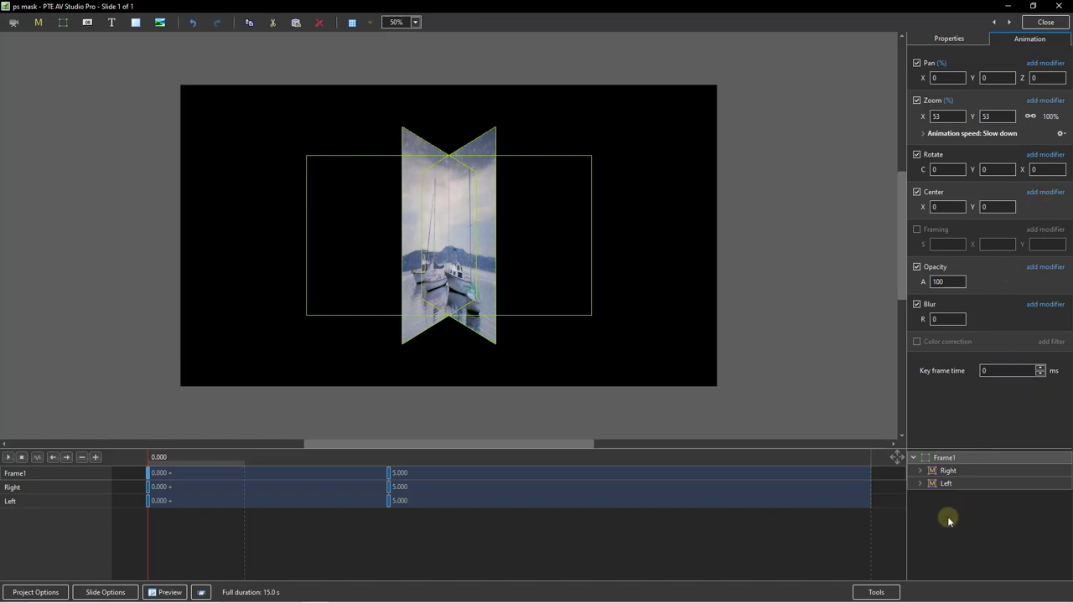
- Add a Slow down animation speed modifier to the rotation on the Right mask's 0 ms keyframe
left_click(148, 492)
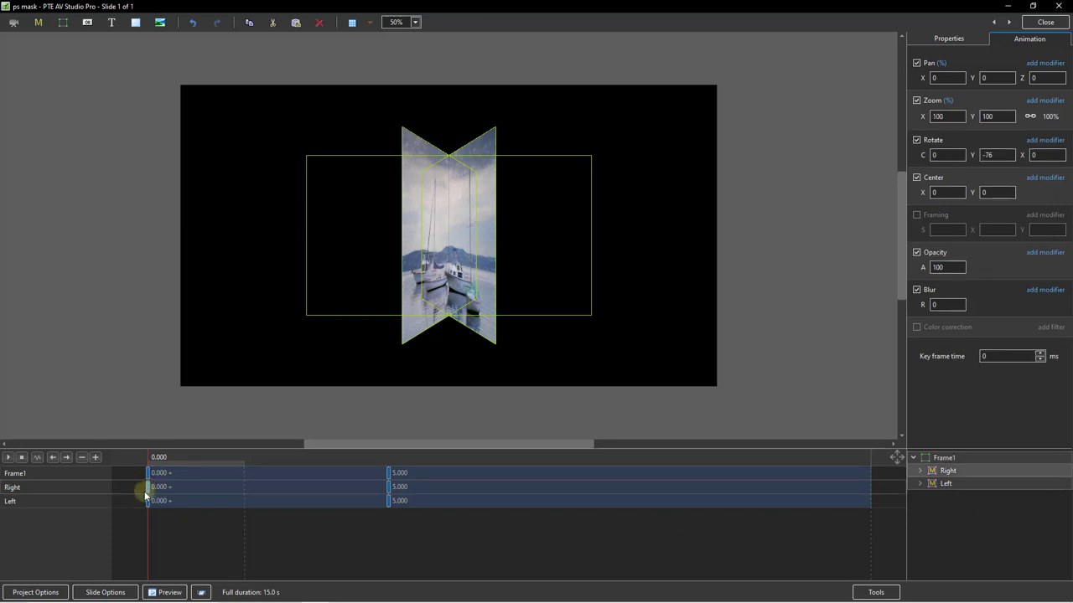
left_click(1046, 140)
mouse_move(1019, 154)
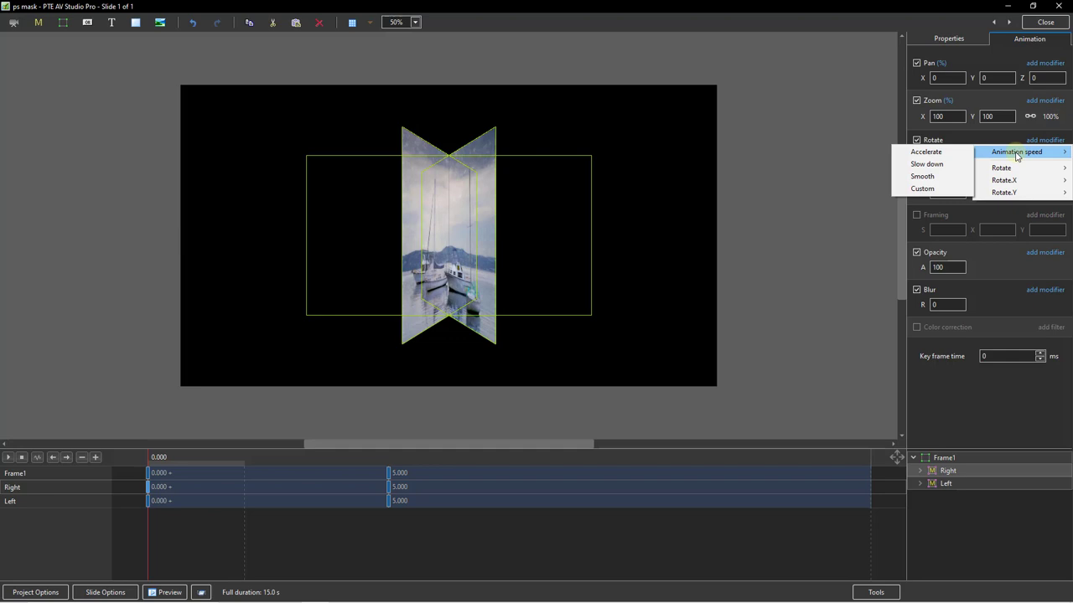
left_click(940, 165)
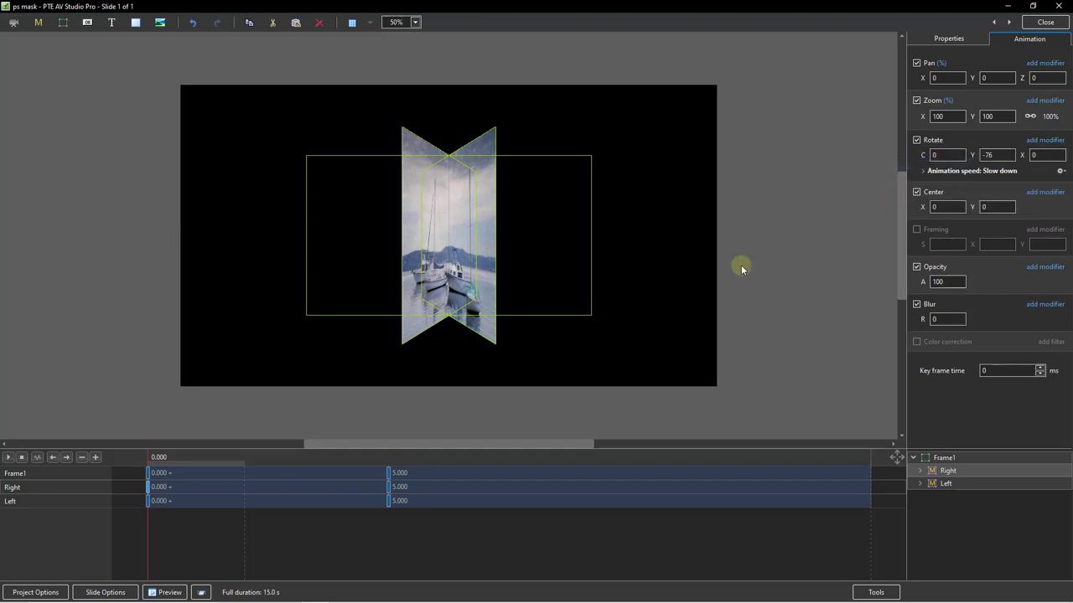
- Add a Slow down animation speed modifier to the rotation on the Left mask's 0 ms keyframe and play the animation
left_click(148, 501)
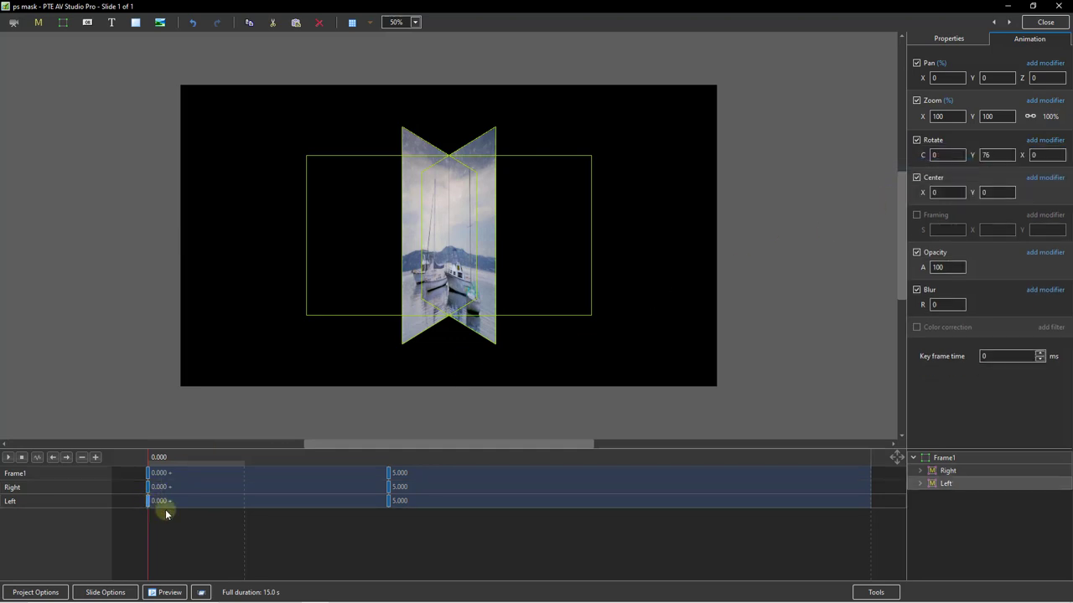
left_click(1044, 141)
mouse_move(1015, 152)
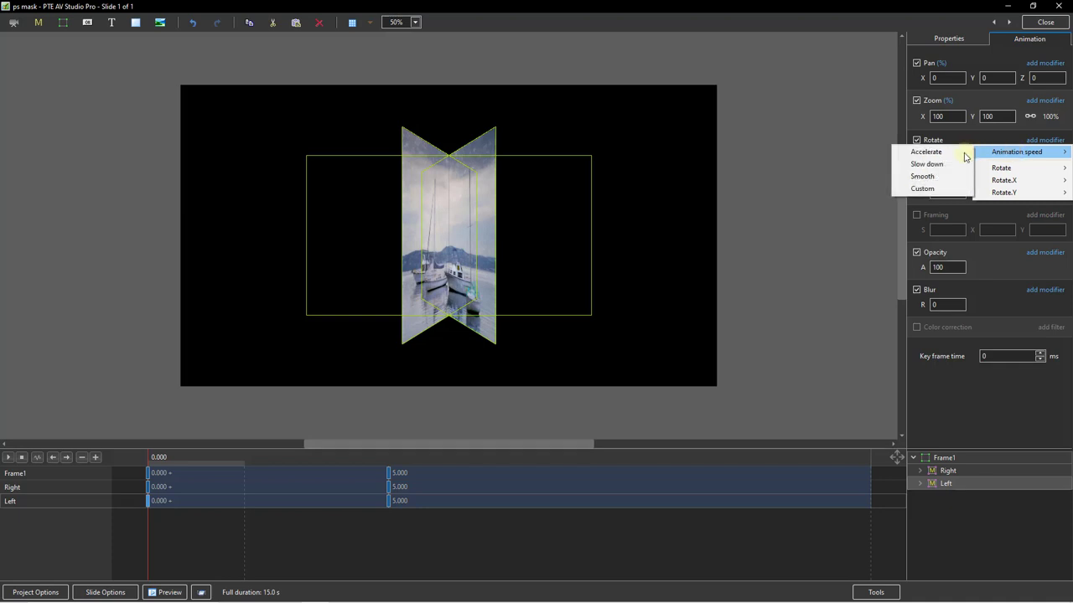
left_click(936, 164)
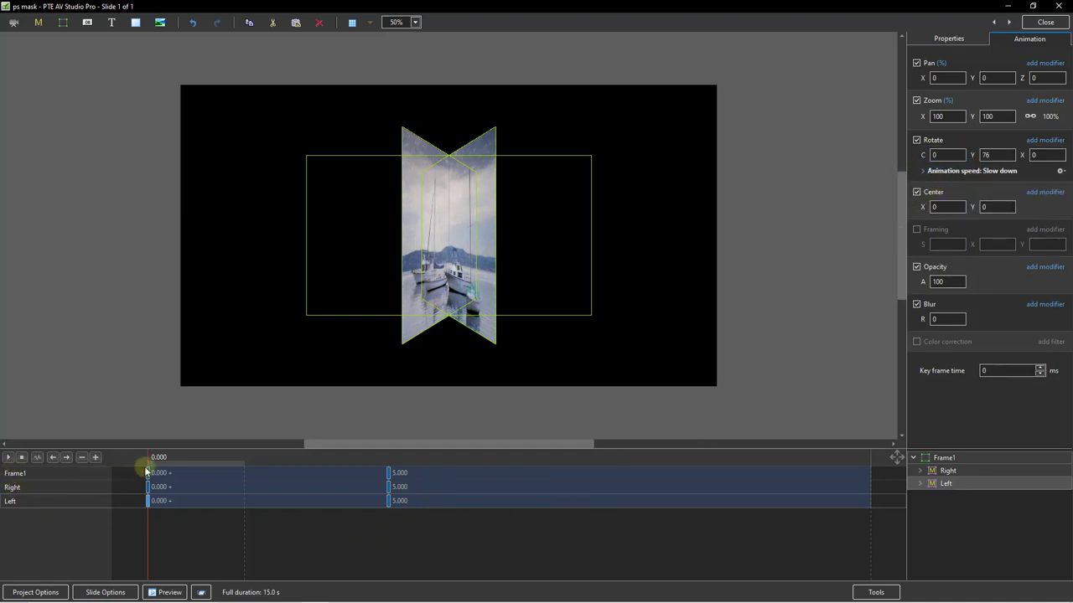
left_click(9, 458)
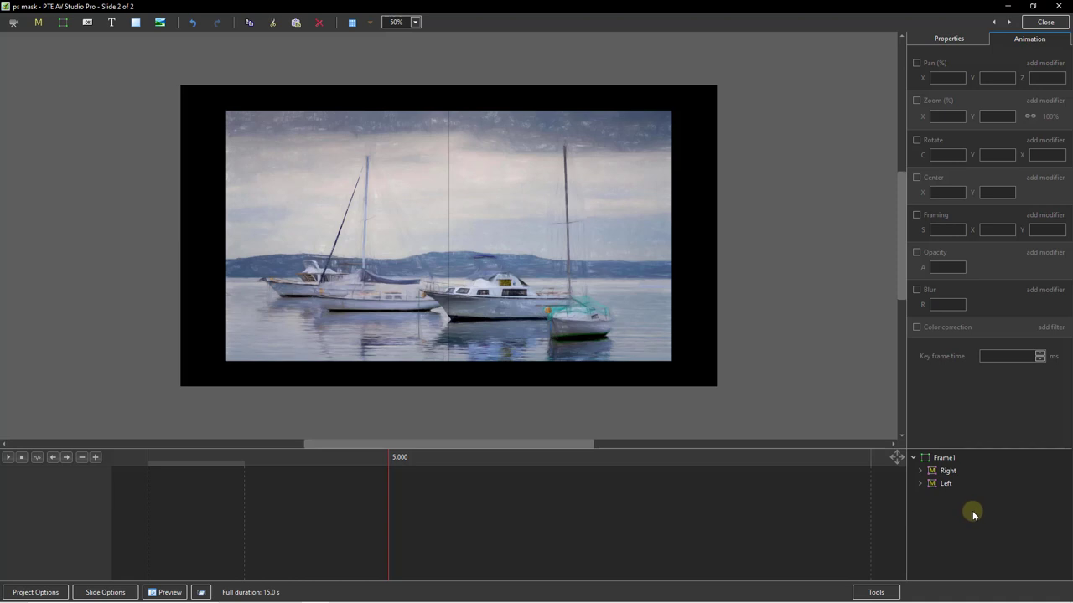
- Add Slow down animation speed modifiers to both the pan and the rotation on Frame1's 0 ms keyframe
left_click(943, 459)
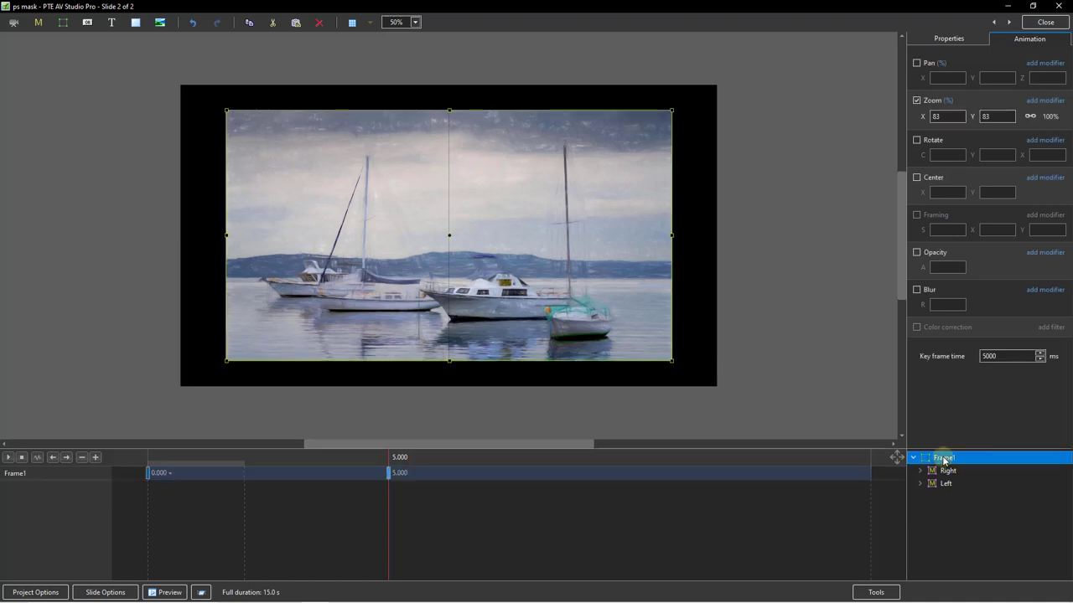
left_click(149, 474)
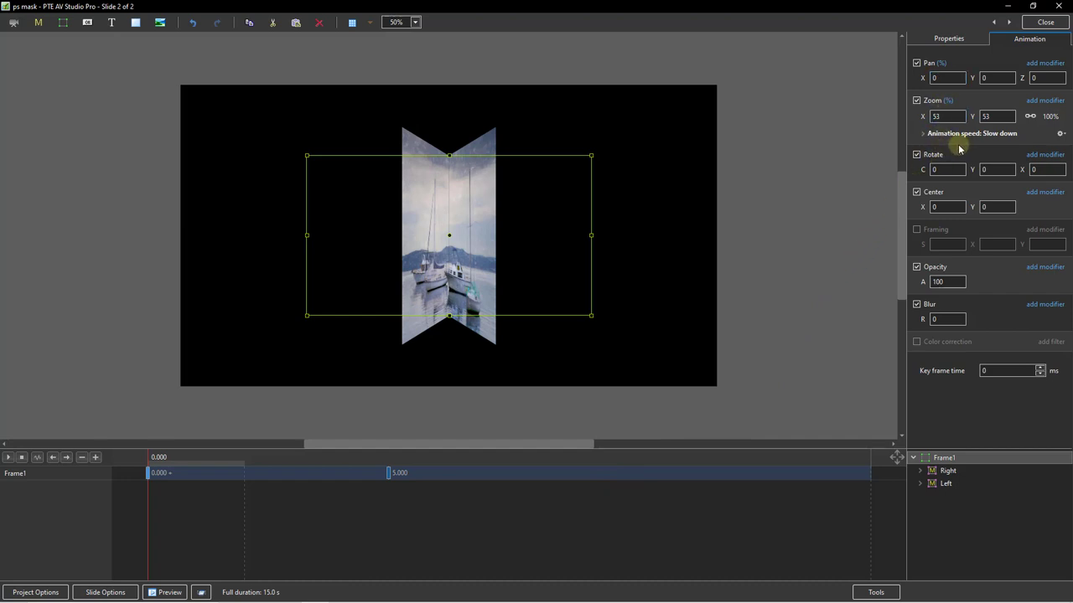
left_click(1045, 64)
mouse_move(1023, 77)
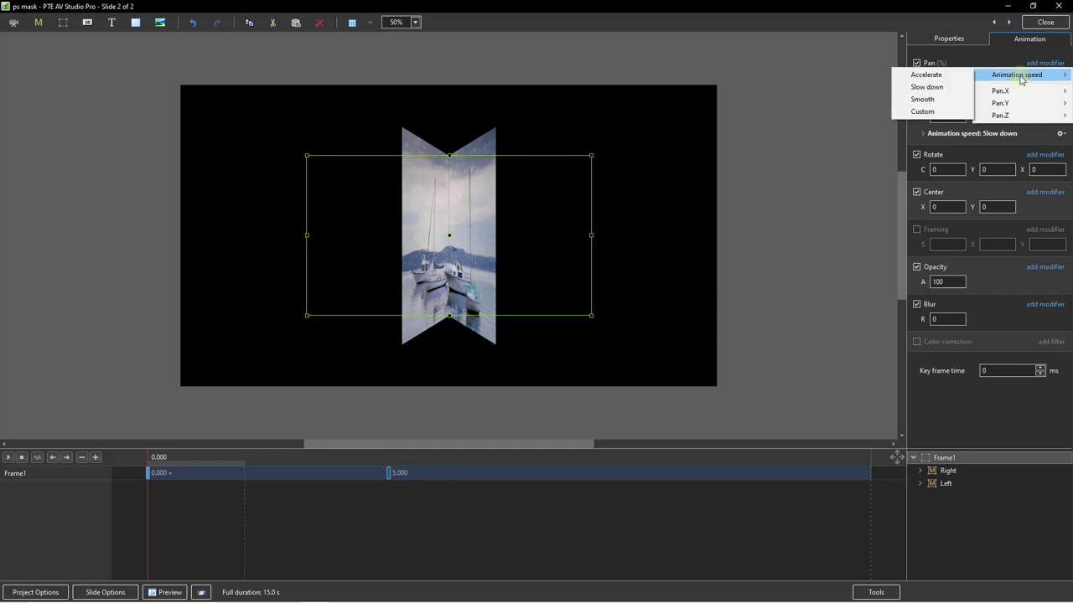
left_click(936, 88)
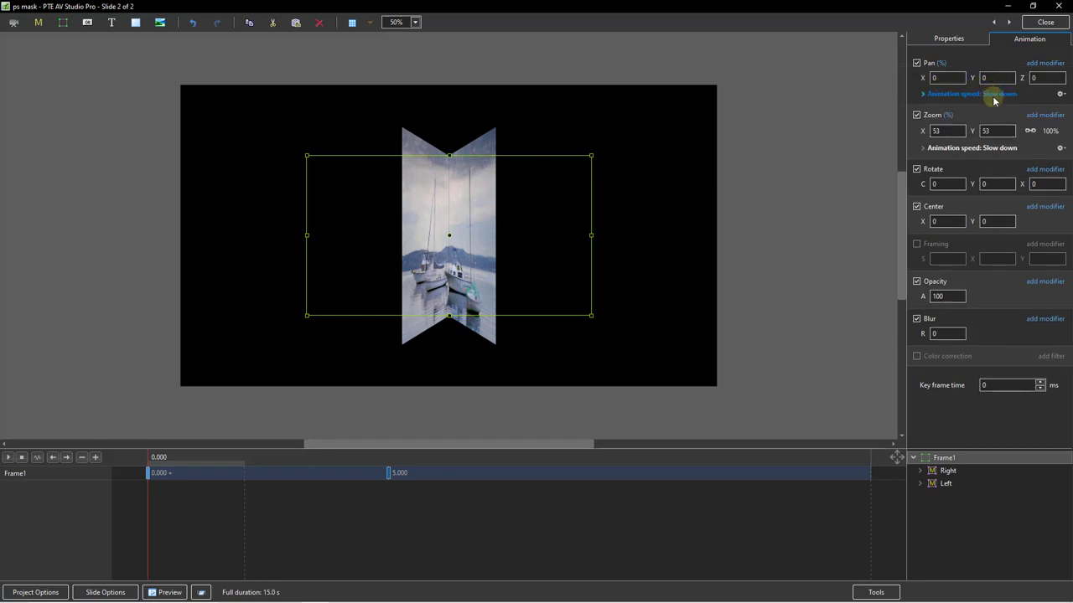
left_click(1049, 171)
mouse_move(1021, 188)
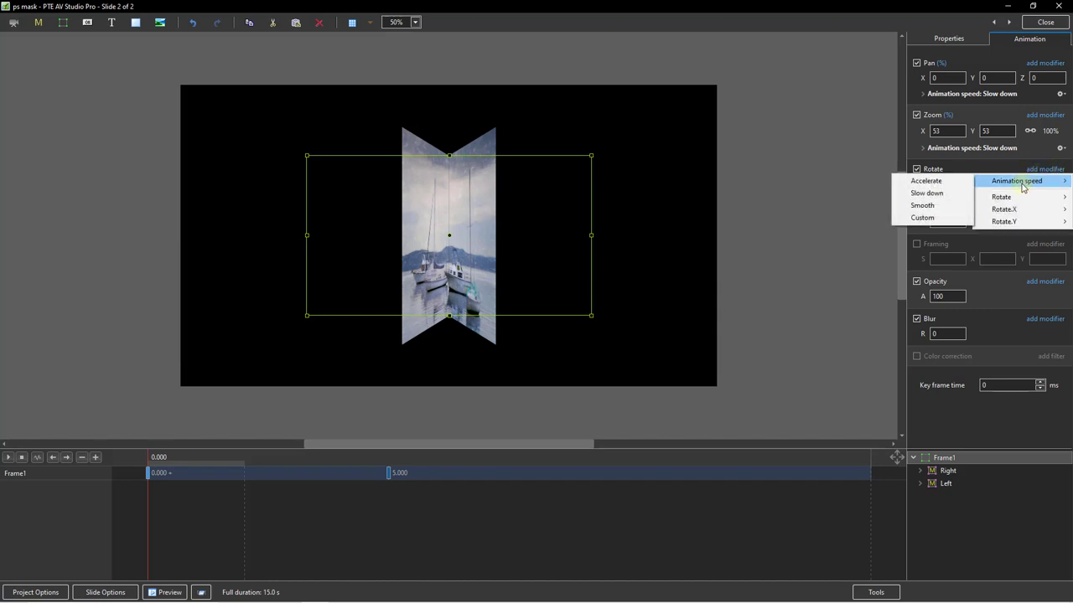
left_click(935, 194)
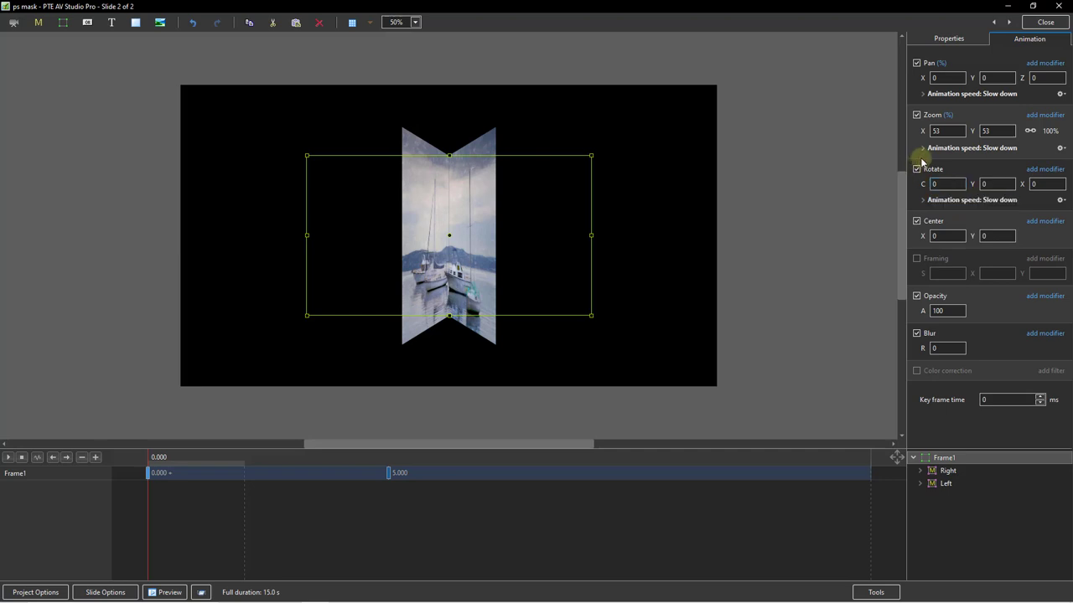
- On Frame1's 0 ms keyframe, set zoom to 47%, rotation C to -26, and pan to X -32, Y -19
left_click_drag(926, 130, 923, 131)
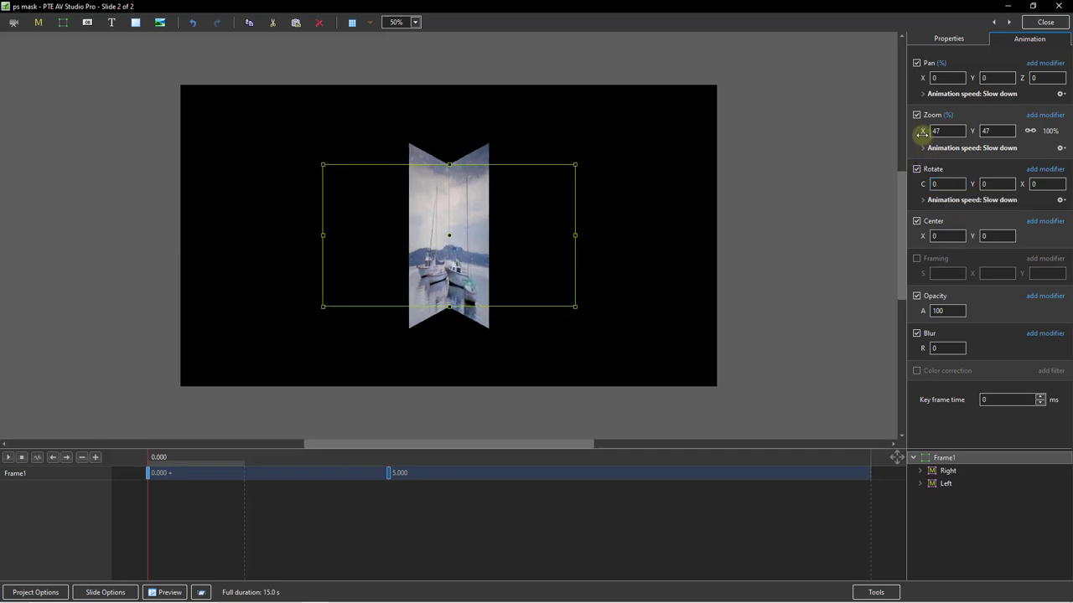
left_click_drag(923, 185, 909, 184)
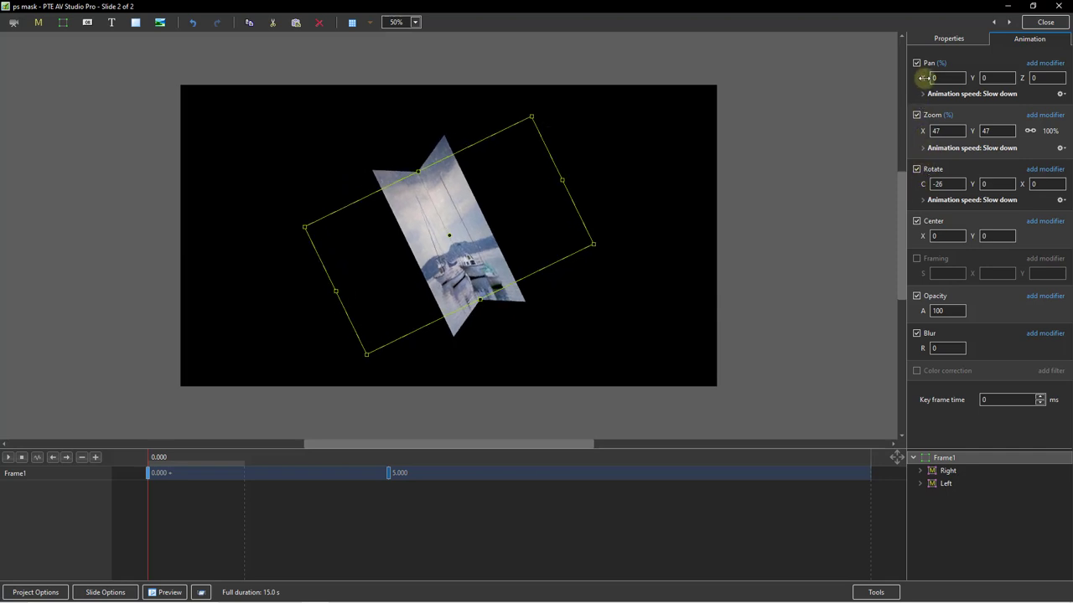
mouse_move(922, 78)
left_mouse_down()
mouse_move(913, 78)
mouse_move(961, 78)
mouse_move(914, 78)
left_mouse_up()
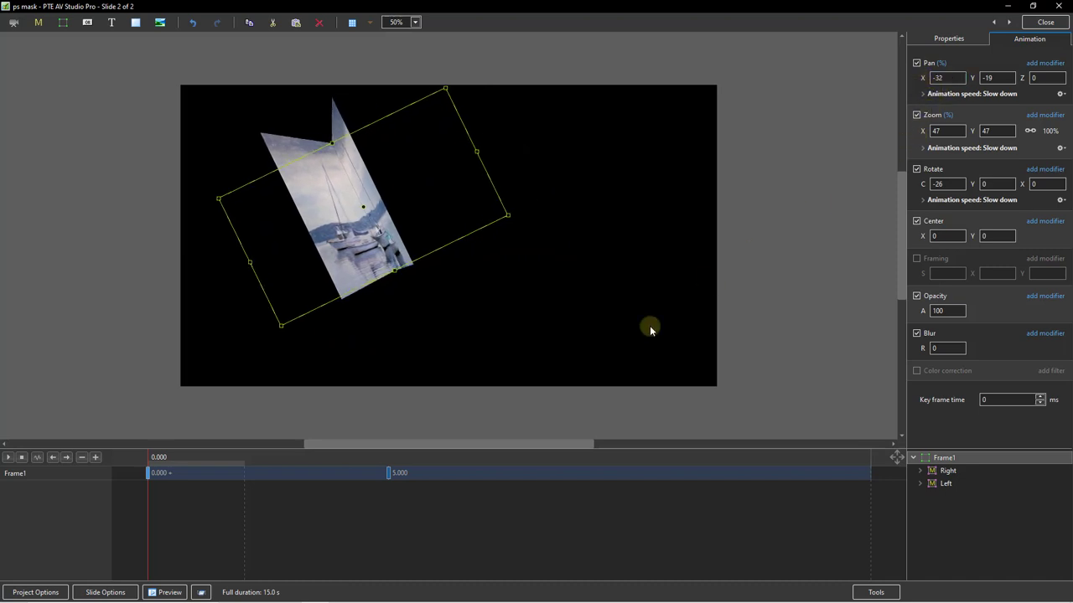
- Enable pan and rotation at 0 on Frame1's 5000 ms keyframe and play the animation from the 0 ms keyframe
left_click(389, 476)
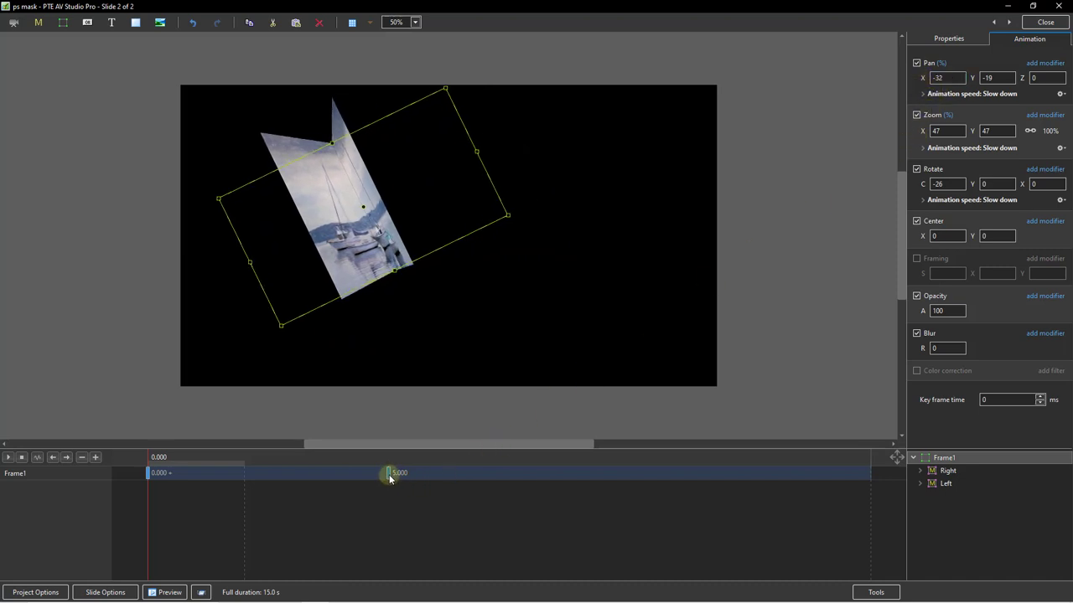
left_click(389, 476)
left_click(389, 475)
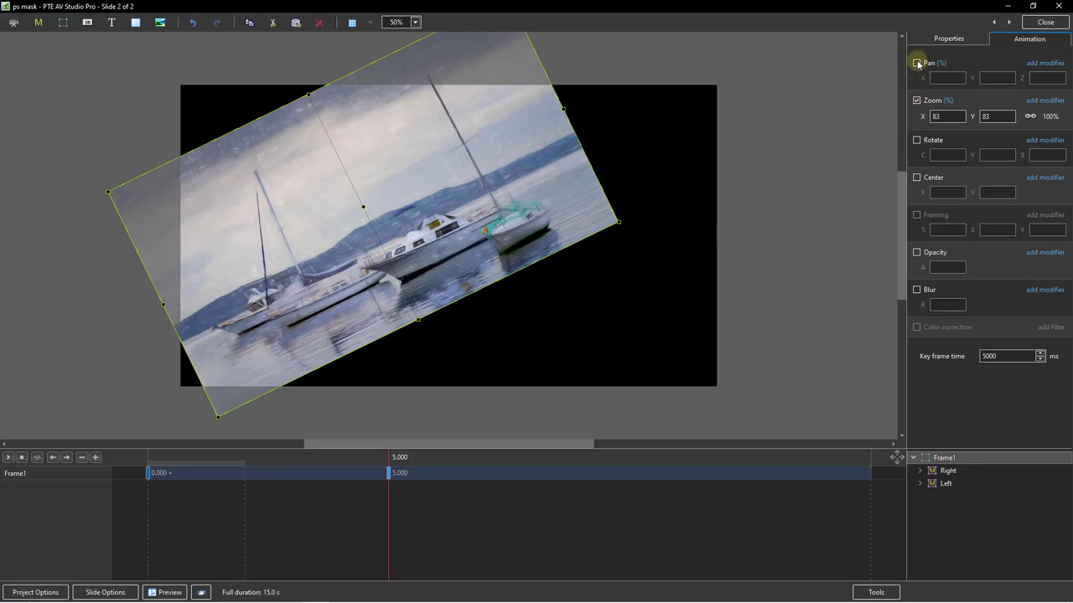
left_click(916, 63)
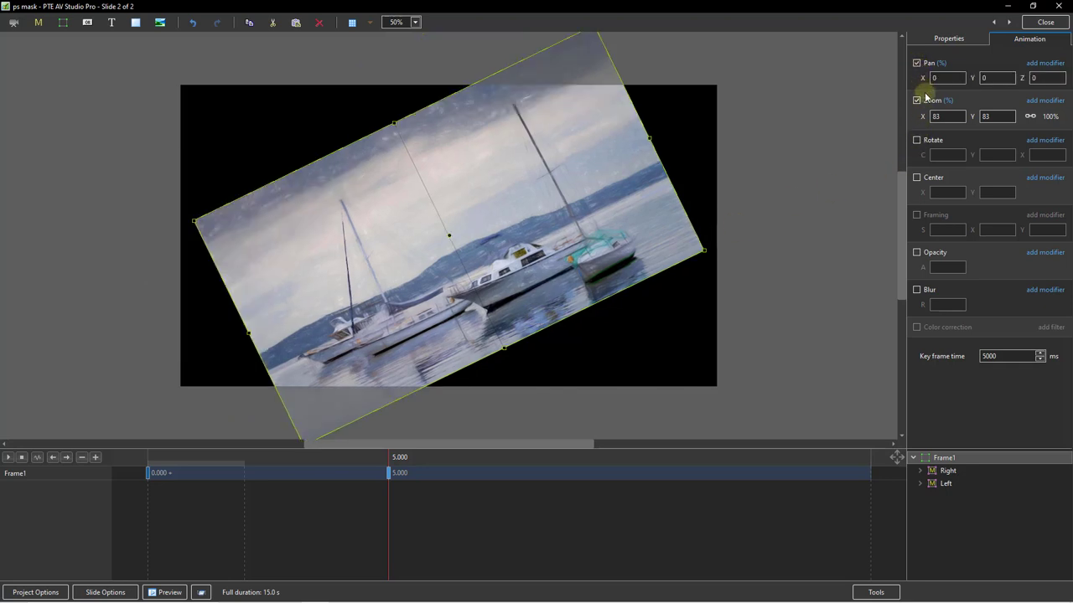
left_click(917, 140)
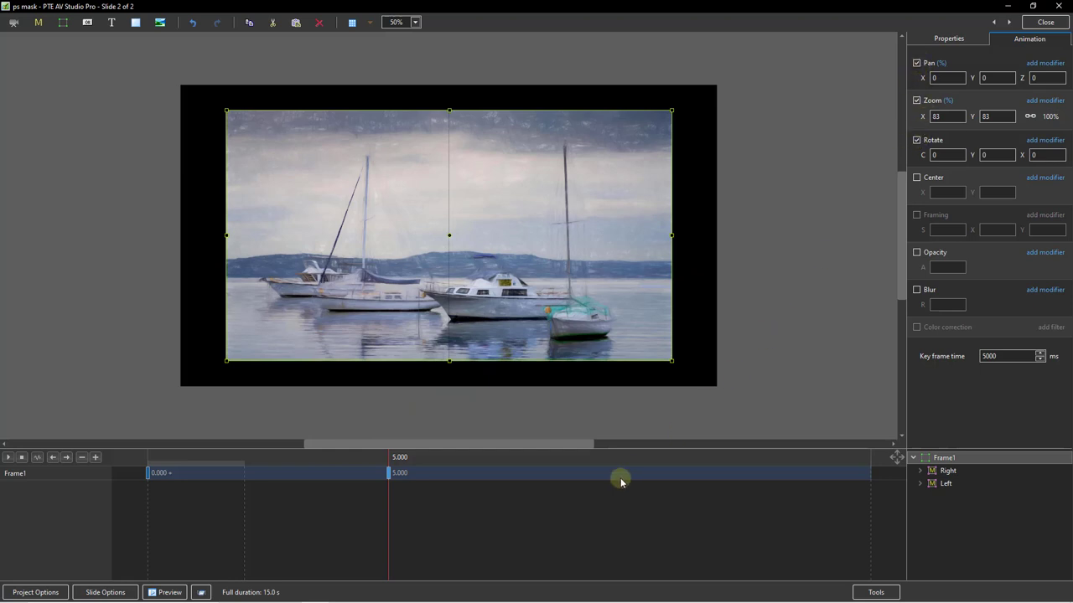
left_click(148, 474)
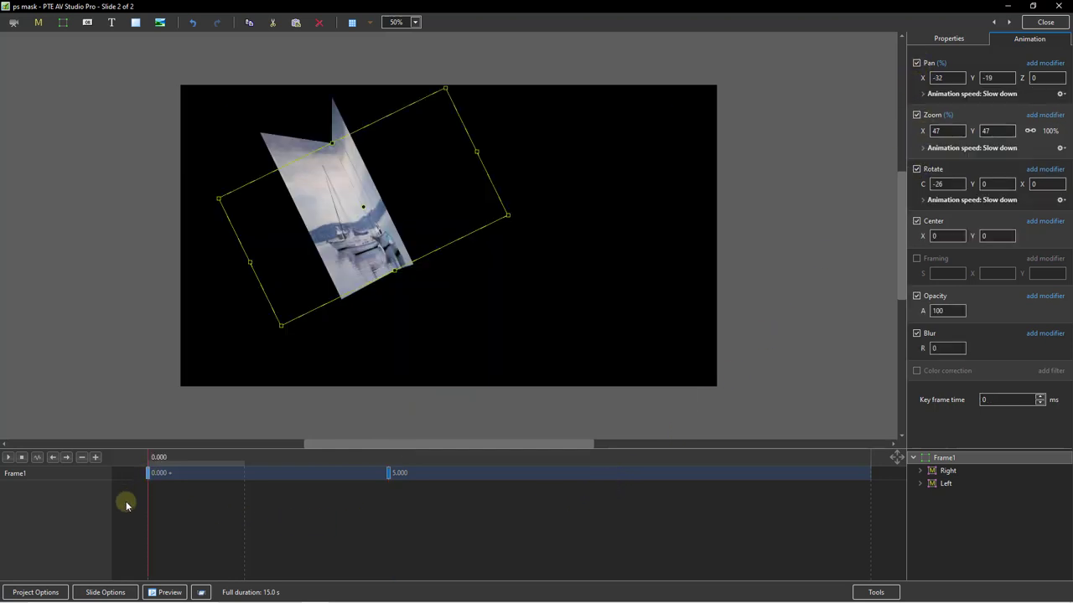
left_click(10, 459)
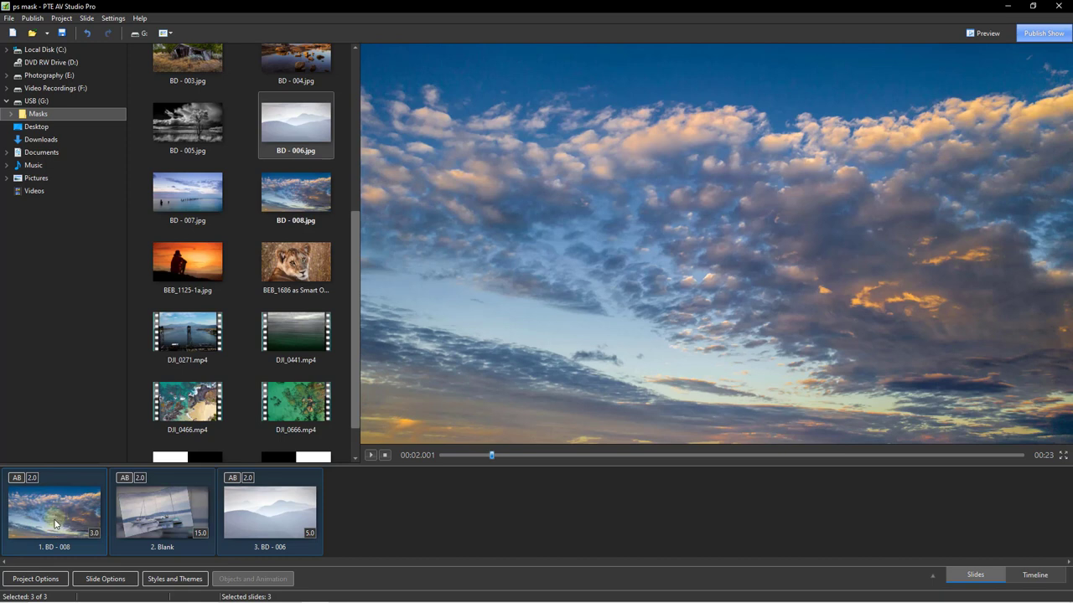
- Apply the Masks category's Demo 1 style to a new blank slide at the end of the show and delete the slides it adds
left_click(54, 526)
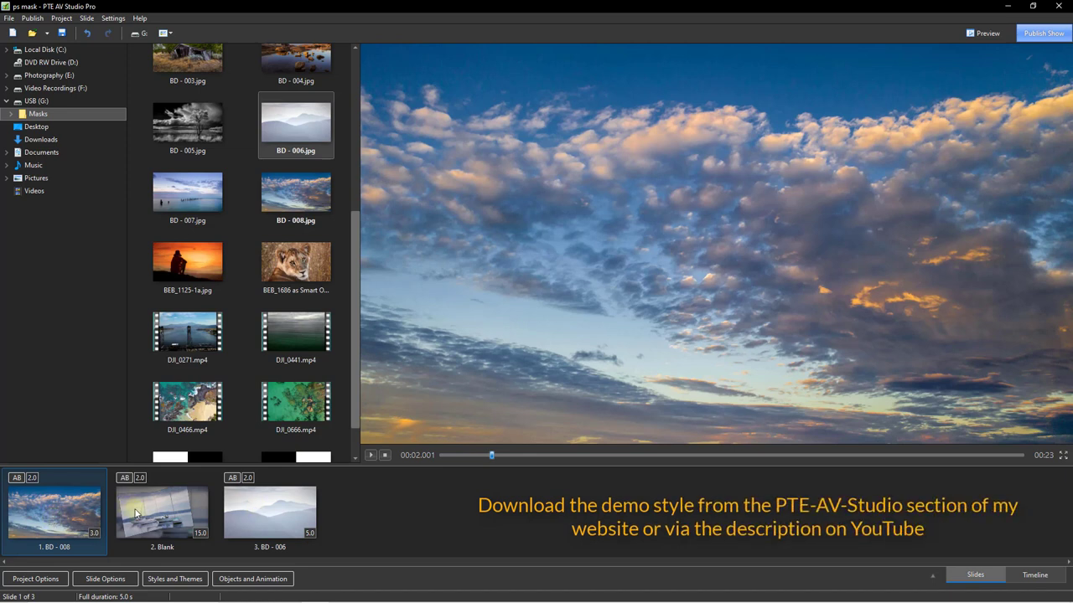
left_click(453, 503)
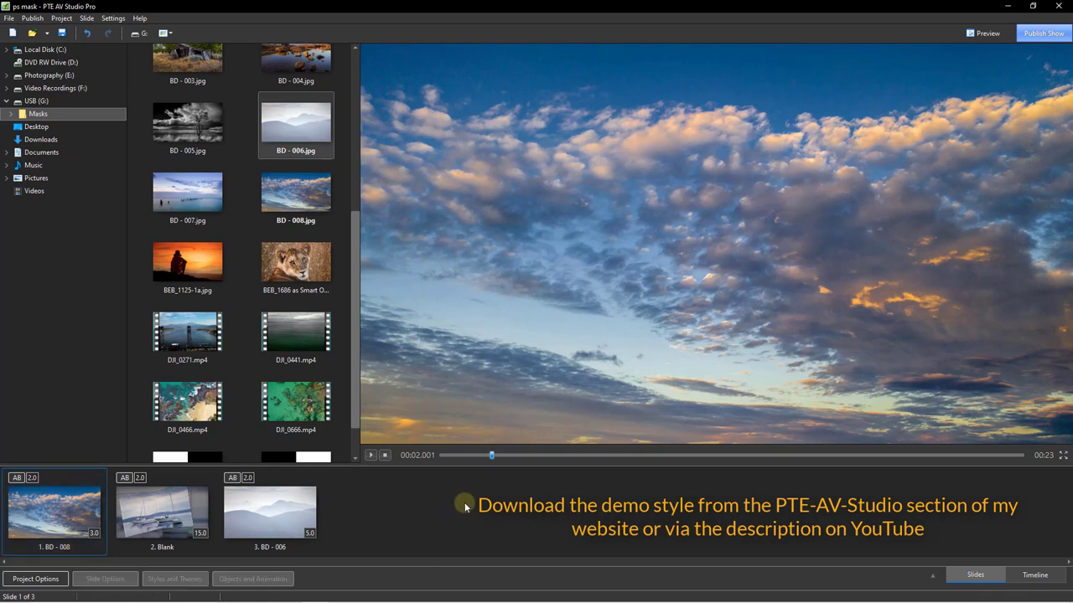
right_click(469, 505)
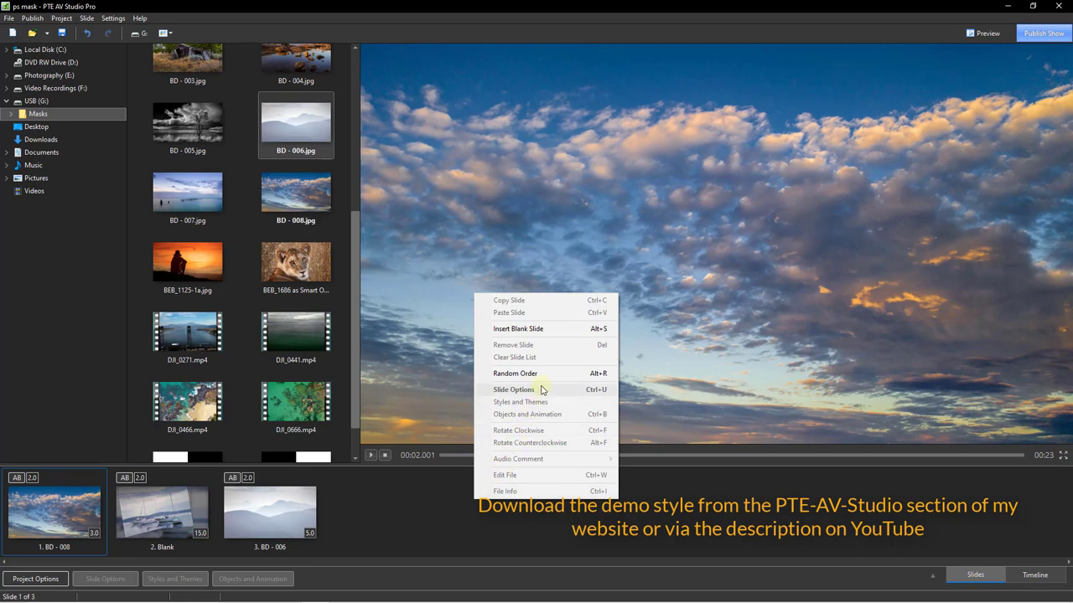
left_click(530, 331)
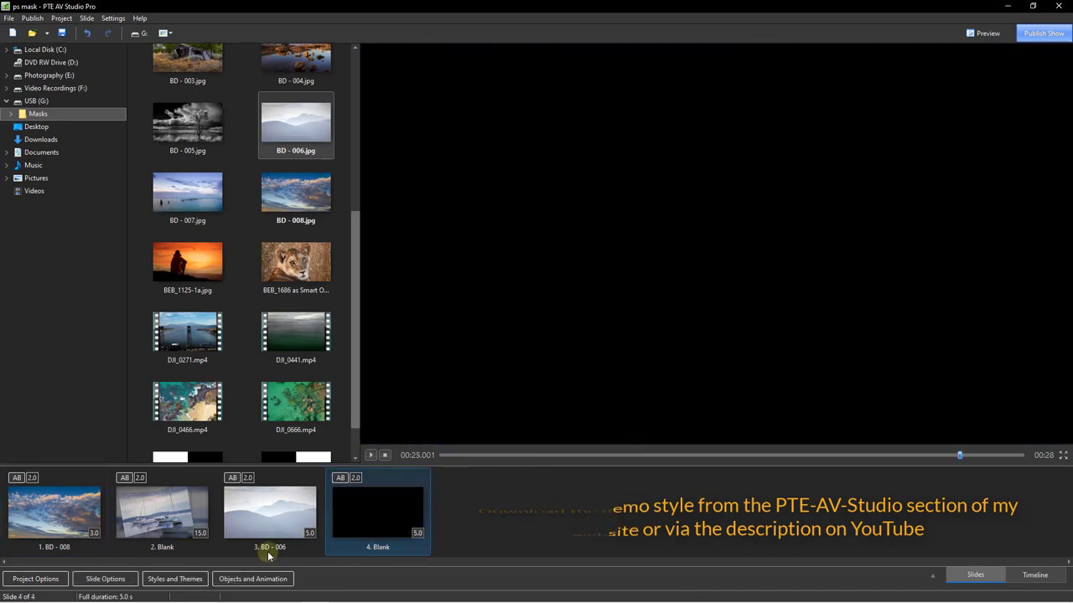
left_click(171, 579)
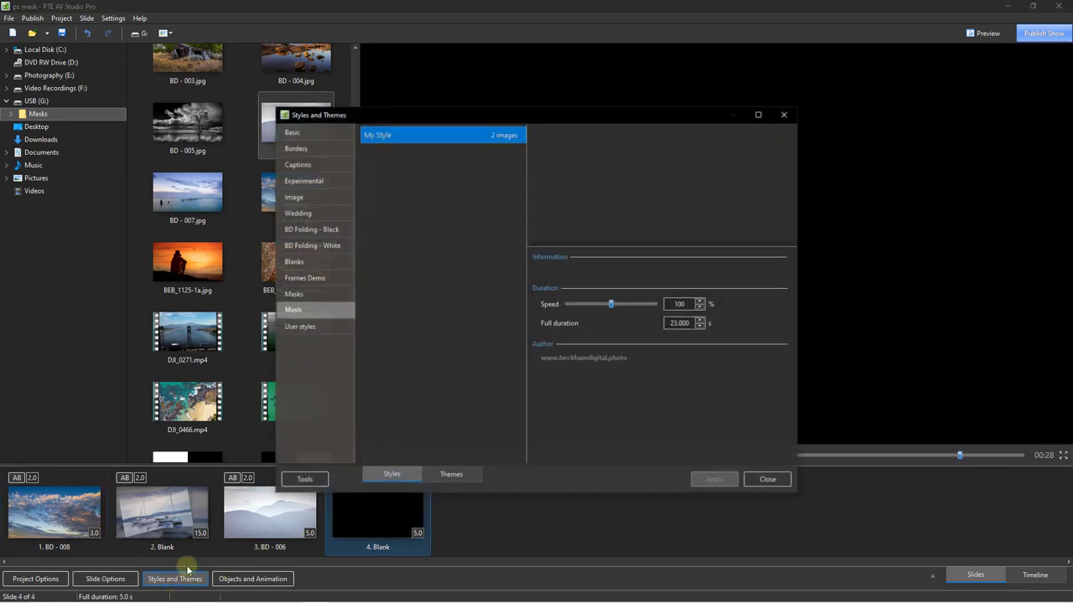
left_click(300, 296)
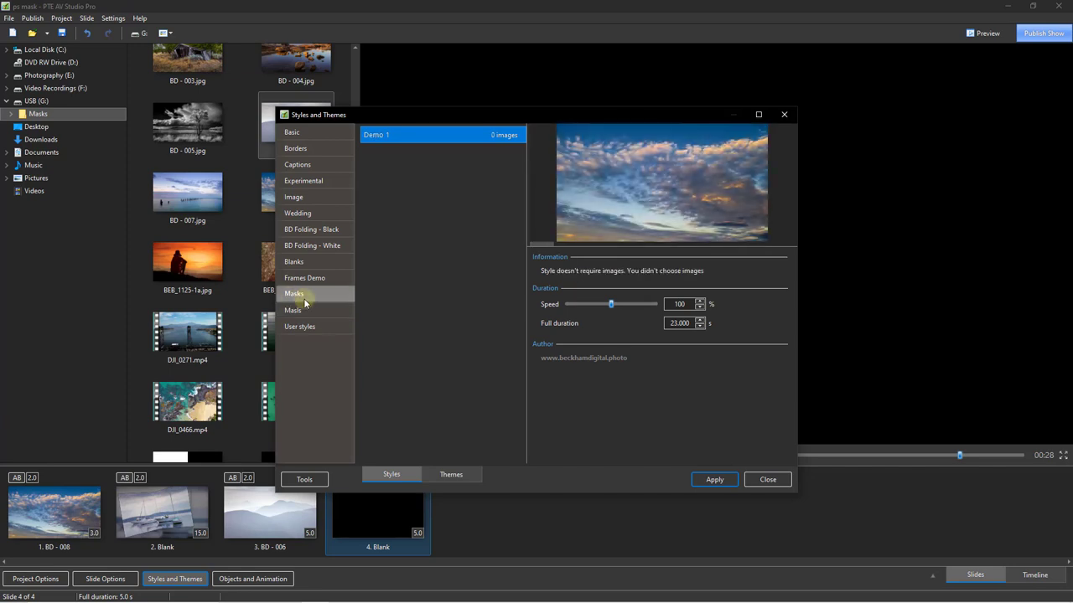
double_click(379, 137)
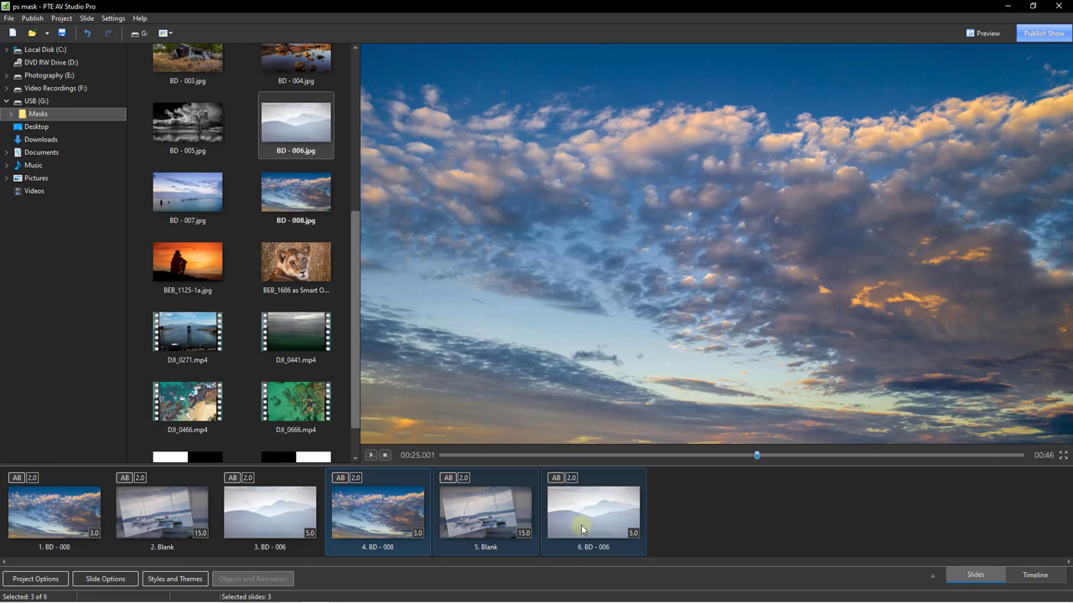
key("Delete")
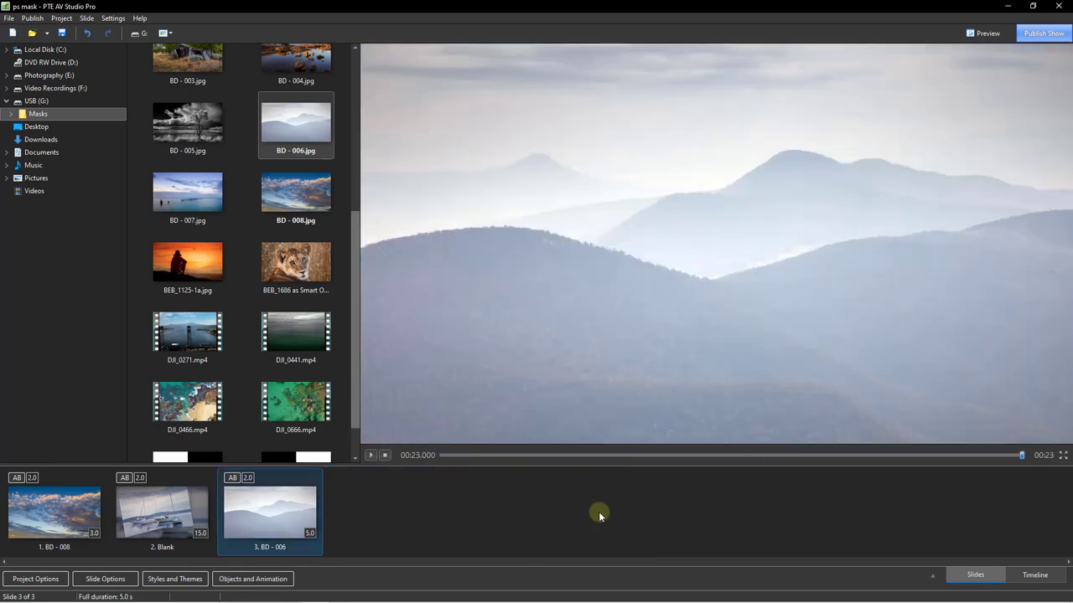
- Preview the show starting from the first slide, BD - 008
left_click(43, 519)
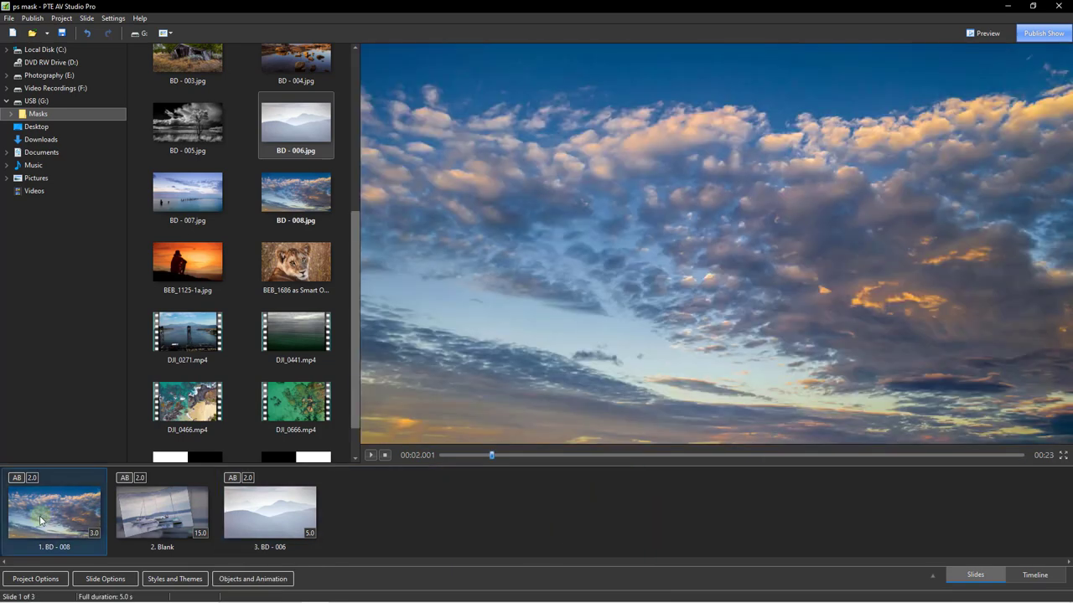
left_click(982, 35)
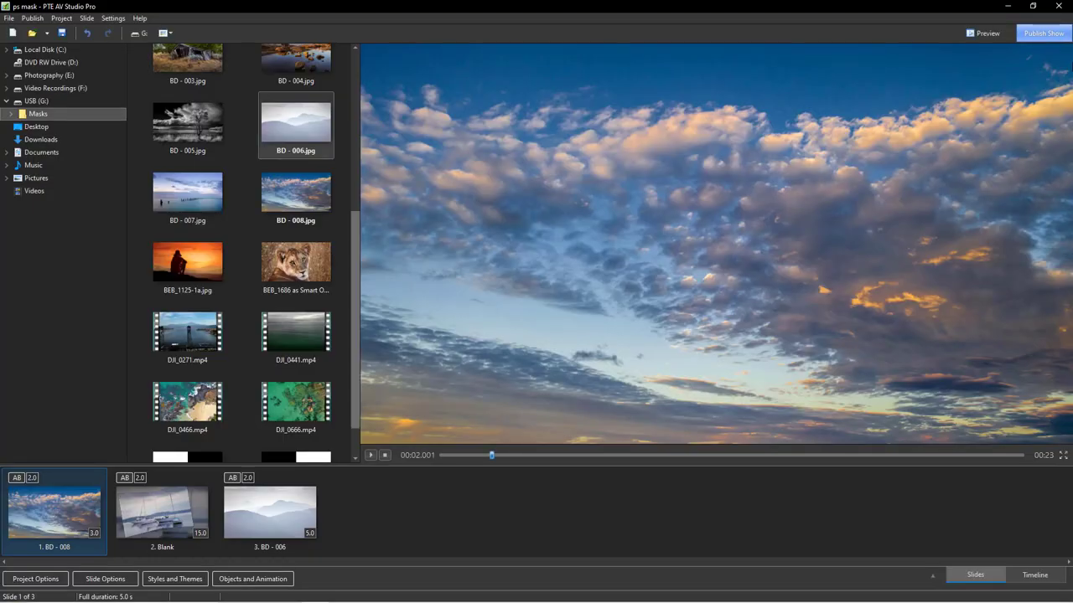
left_click(985, 35)
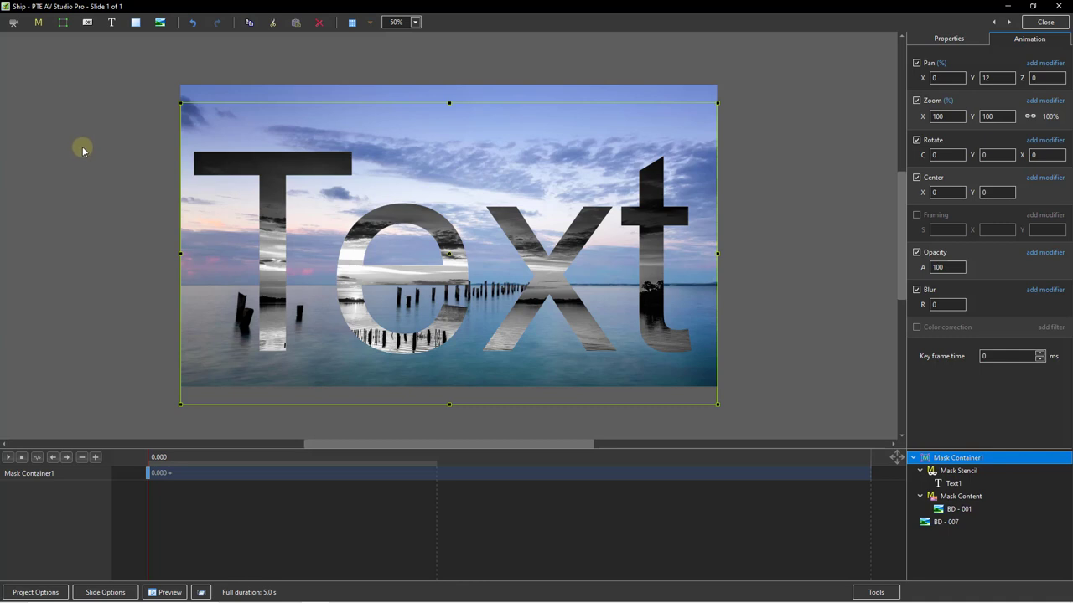
- Examine the mask types available, the objects that can be added to the Mask Stencil, and Mask Container1's Text1 and BD - 001 objects
left_click(38, 23)
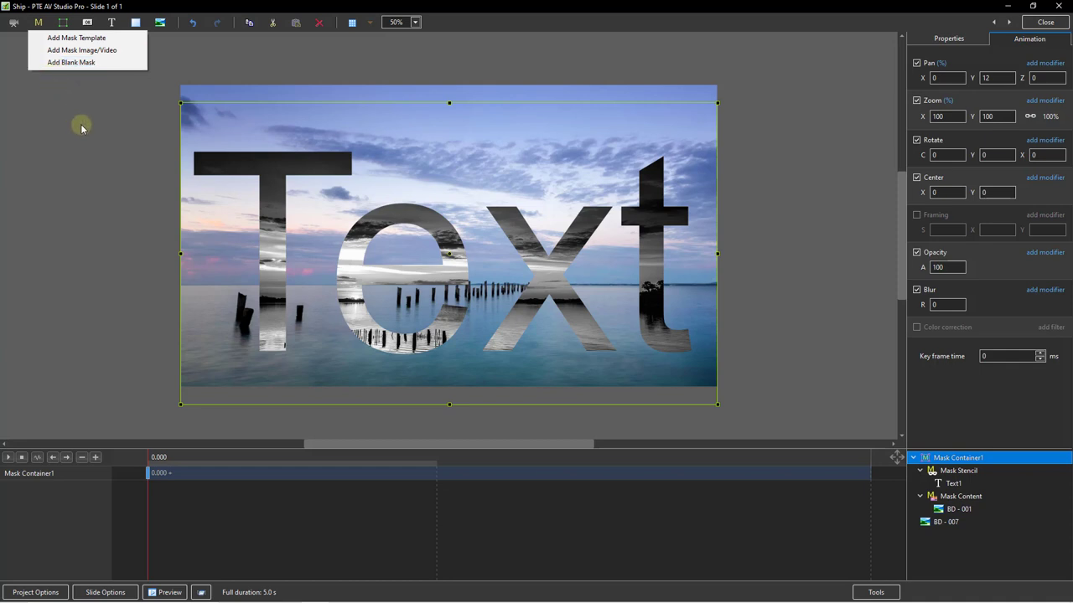
left_click(970, 473)
right_click(972, 474)
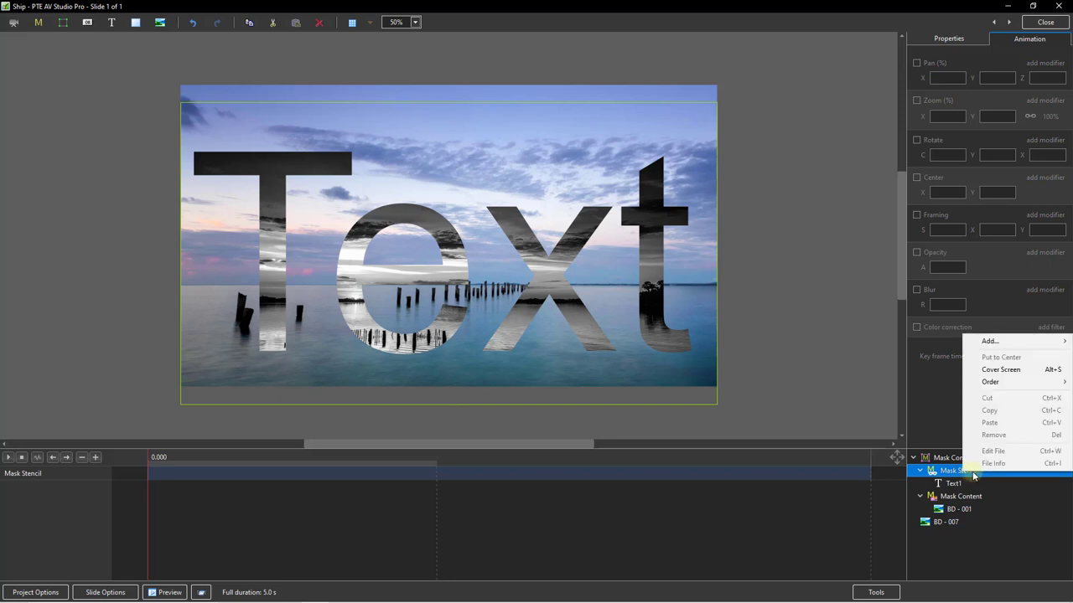
mouse_move(1002, 342)
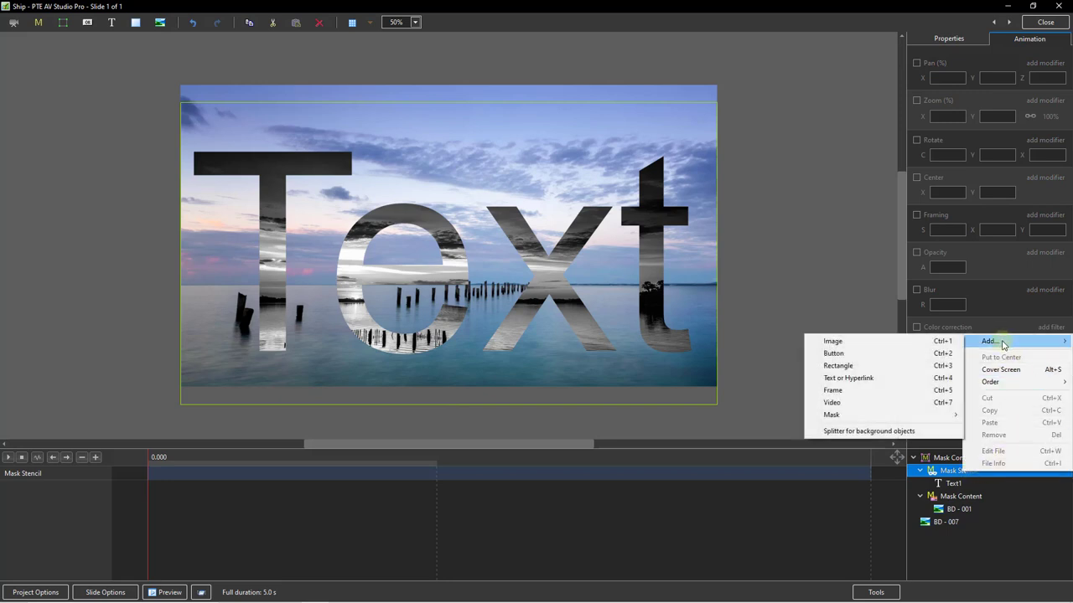
left_click(1012, 521)
left_click(951, 484)
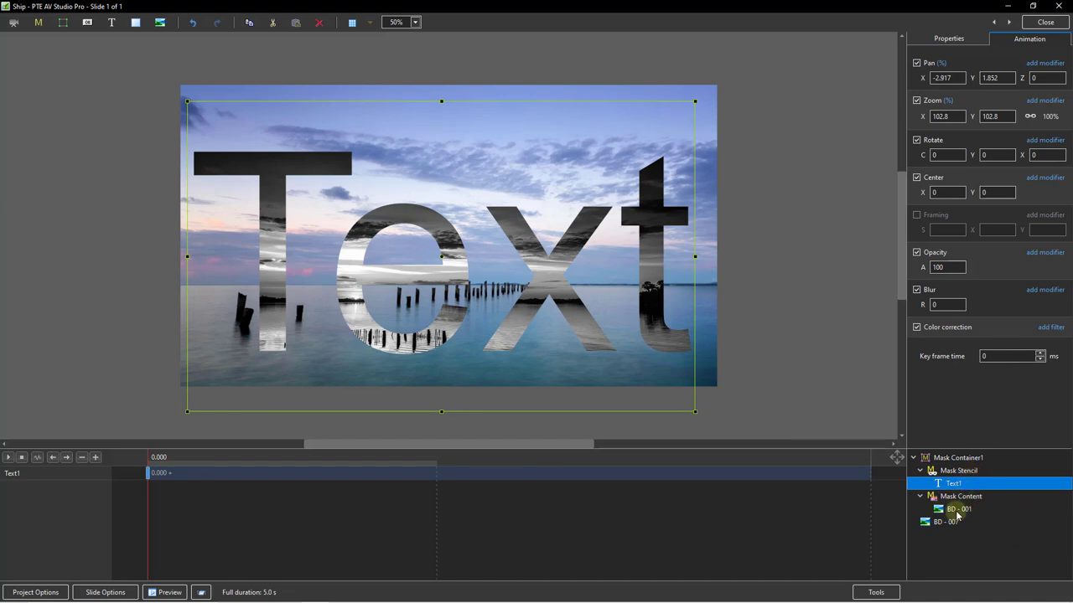
left_click(960, 509)
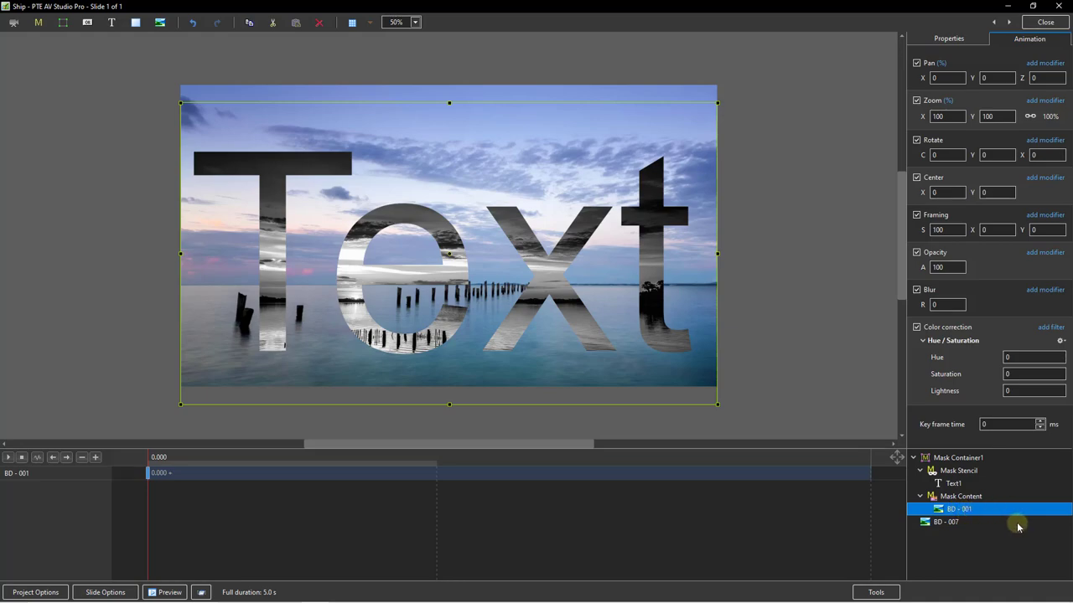